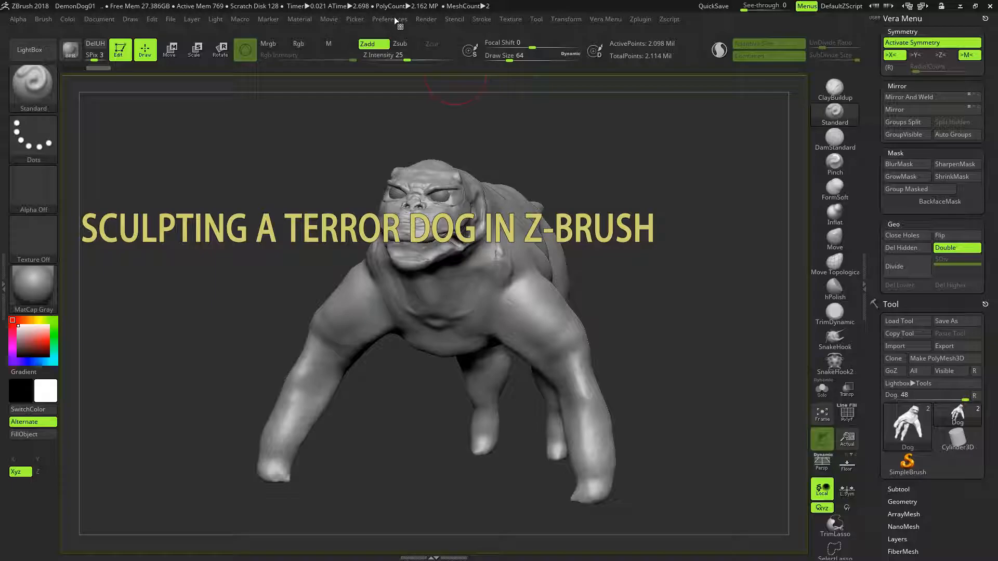
- Restrict view rotation to the Y axis and examine the terror dog's body and head from several angles
click(392, 19)
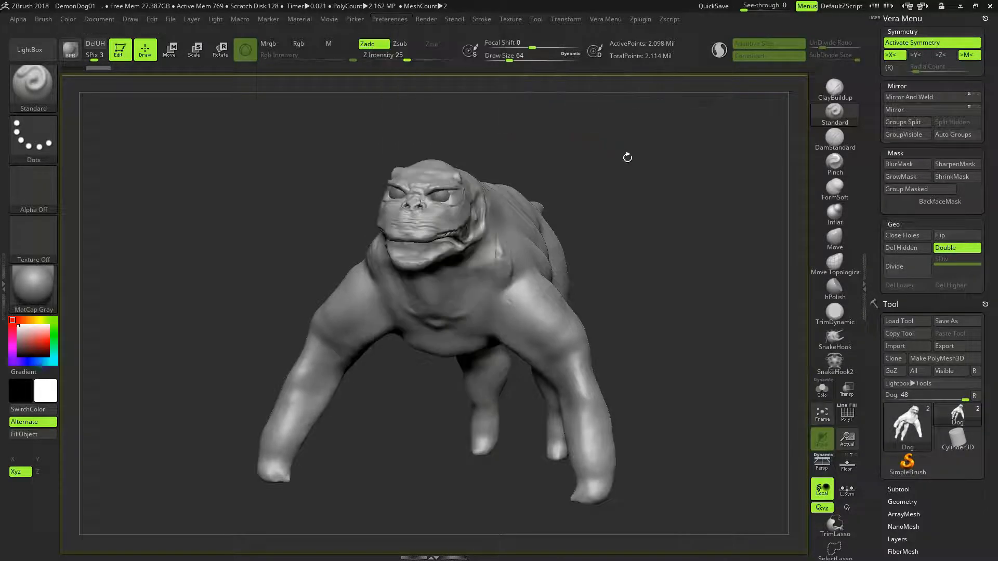
drag(665, 307, 712, 313)
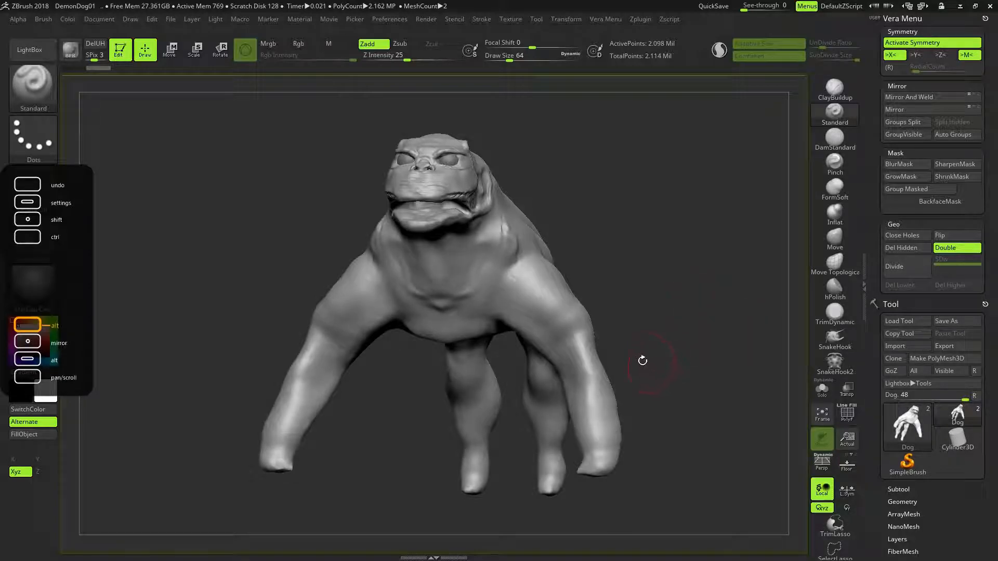
click(847, 508)
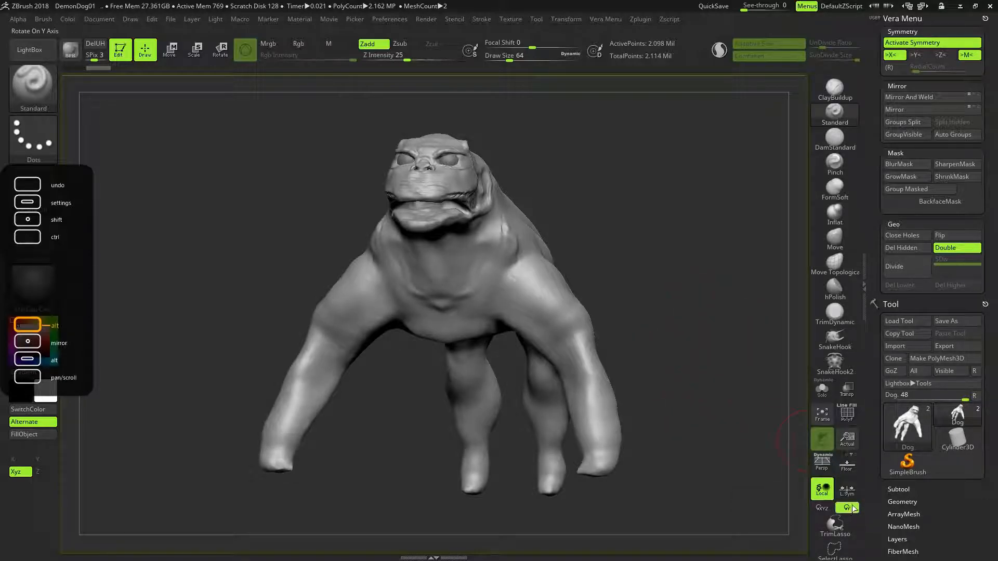
mouse_move(646, 265)
mouse_down()
mouse_move(663, 281)
mouse_move(648, 302)
mouse_up()
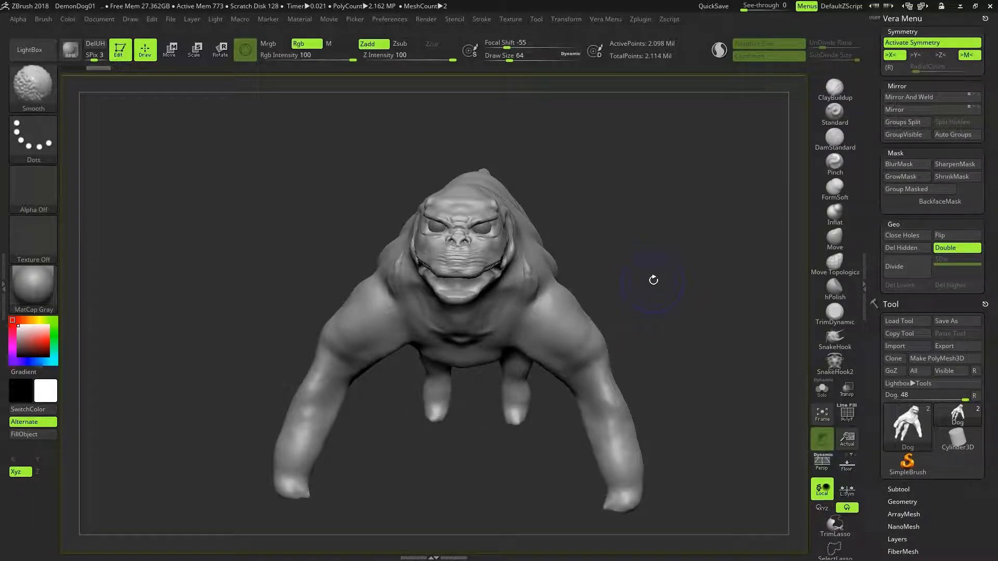
drag(695, 326, 709, 319)
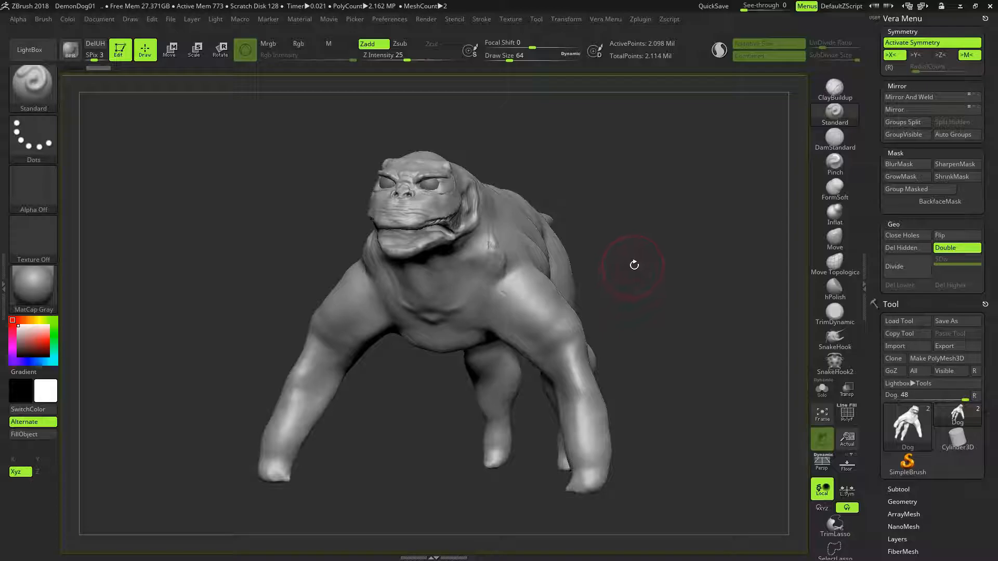
drag(641, 274, 657, 256)
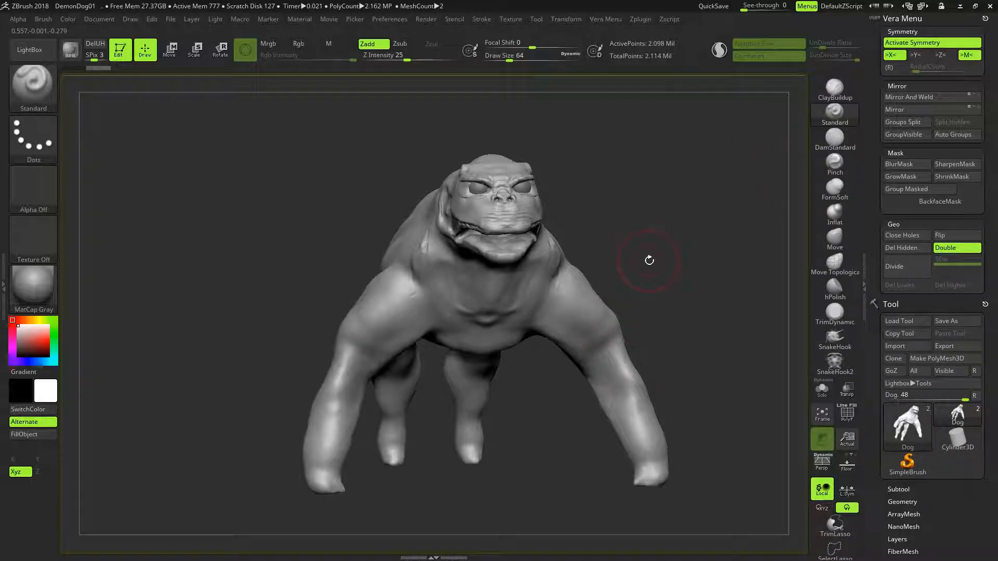
drag(586, 196, 590, 278)
alt+drag(640, 122, 602, 295)
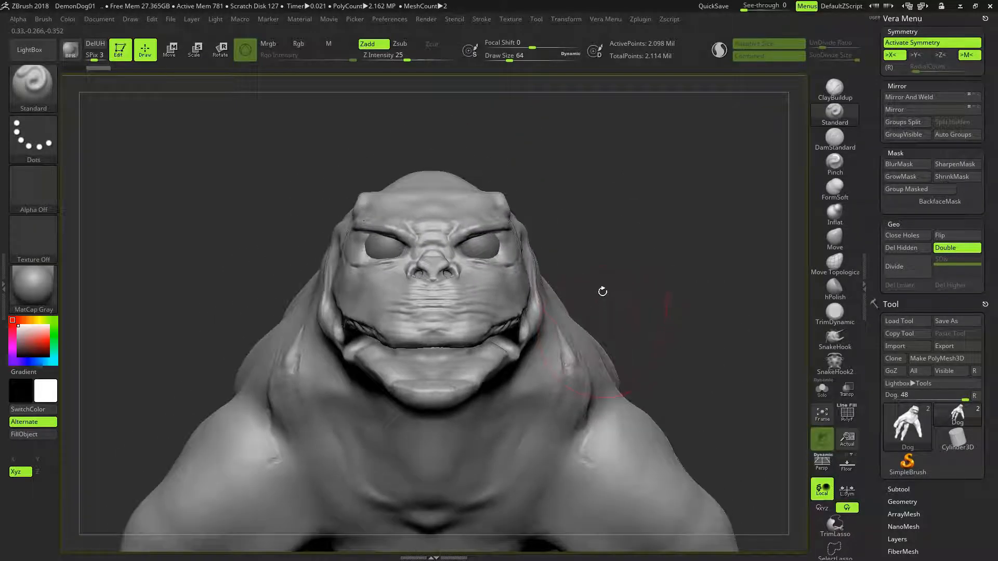
alt+drag(599, 236, 692, 247)
- Narrow the front of the lower jaw symmetrically with the Move brush at draw size 48
click(835, 239)
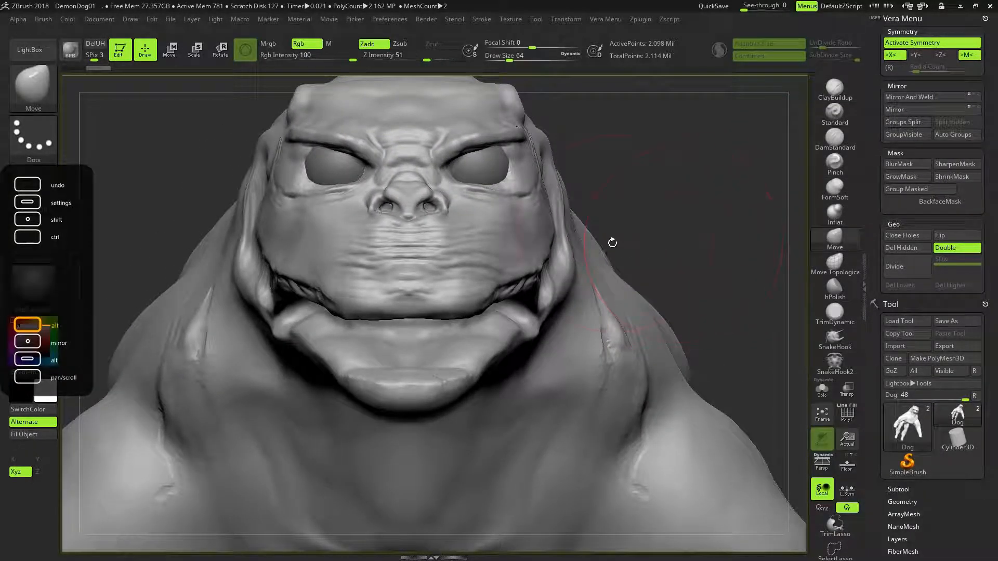
scroll(675, 241, down, 3)
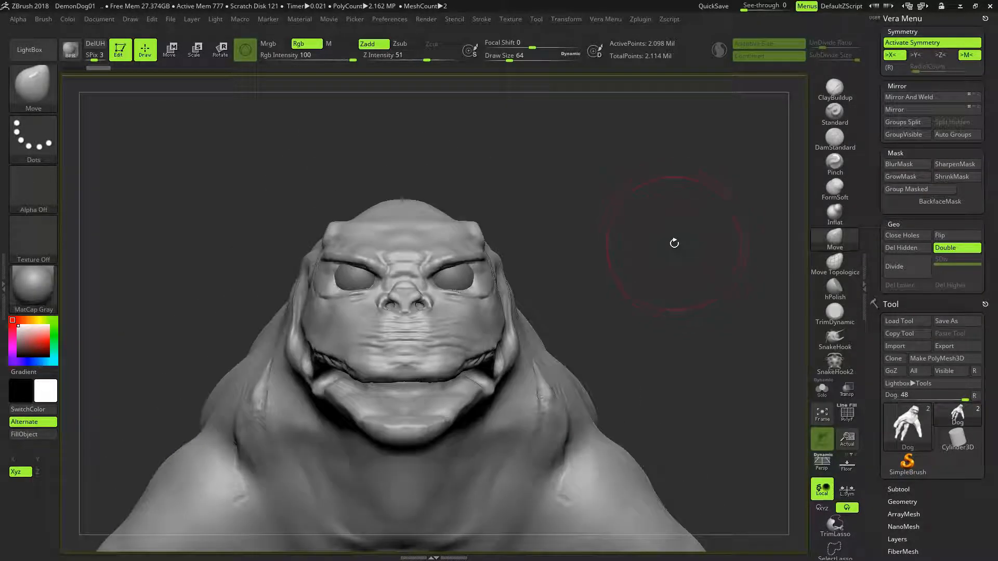
scroll(673, 244, down, 1)
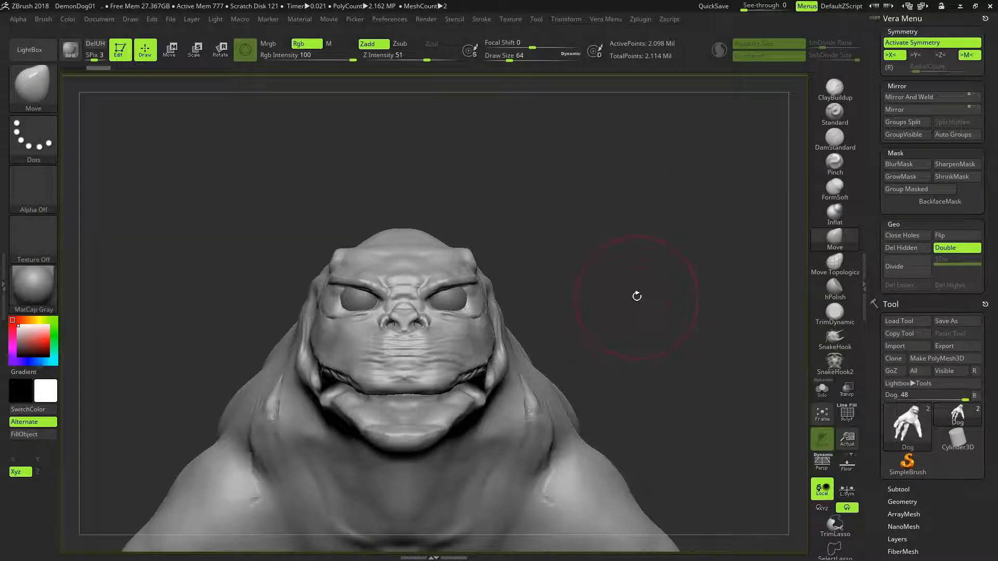
alt+drag(560, 282, 643, 263)
alt+drag(646, 228, 662, 262)
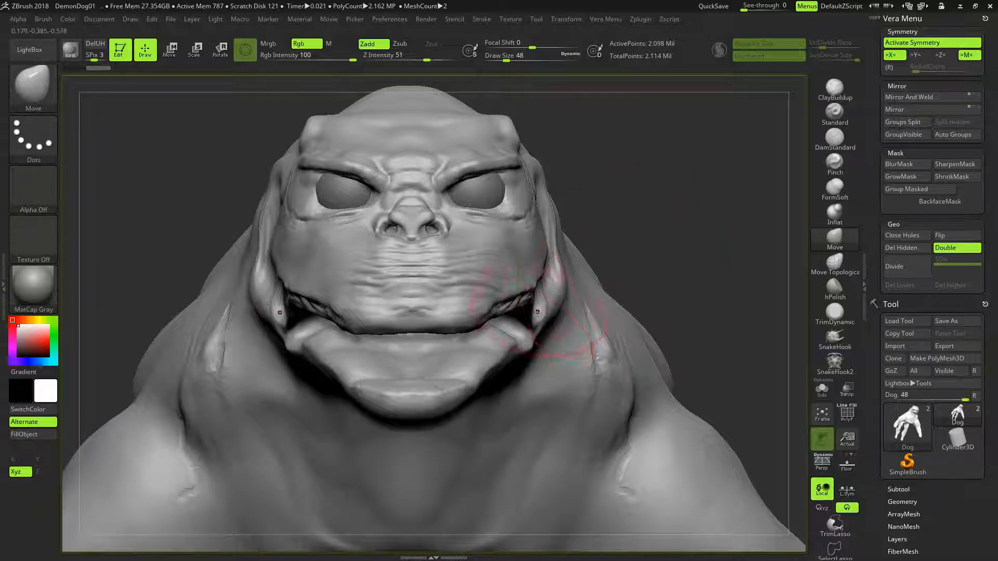
mouse_move(504, 353)
mouse_down()
mouse_move(466, 354)
mouse_move(475, 358)
mouse_move(453, 382)
mouse_move(463, 372)
mouse_up()
- Reshape the side edge of the lower lip with the Move brush at draw size 24
mouse_move(632, 256)
mouse_down()
mouse_move(631, 199)
mouse_move(613, 291)
mouse_move(634, 312)
mouse_move(529, 359)
mouse_up()
key(bracketleft)
key(bracketleft)
key(bracketleft)
key(bracketright)
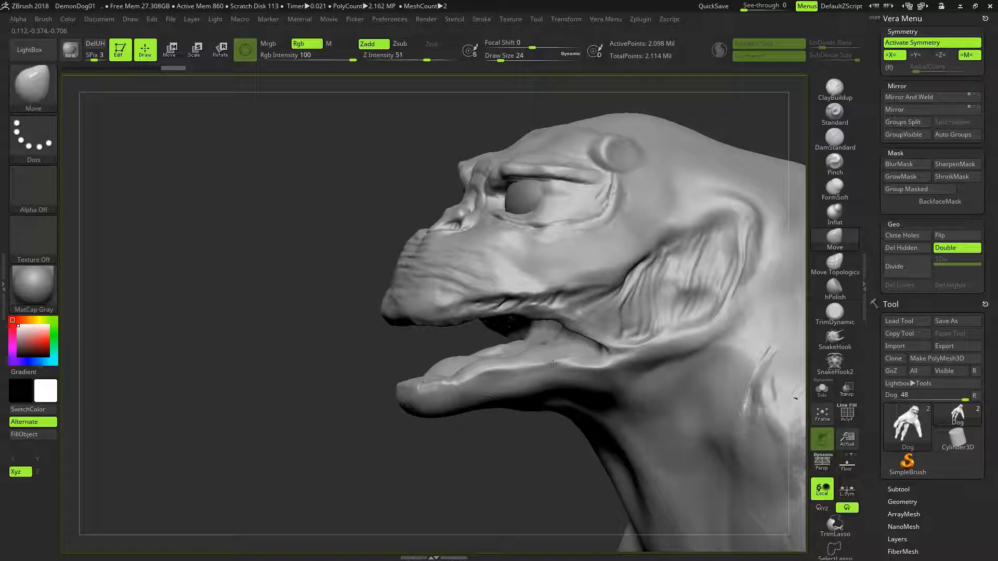
drag(541, 359, 576, 370)
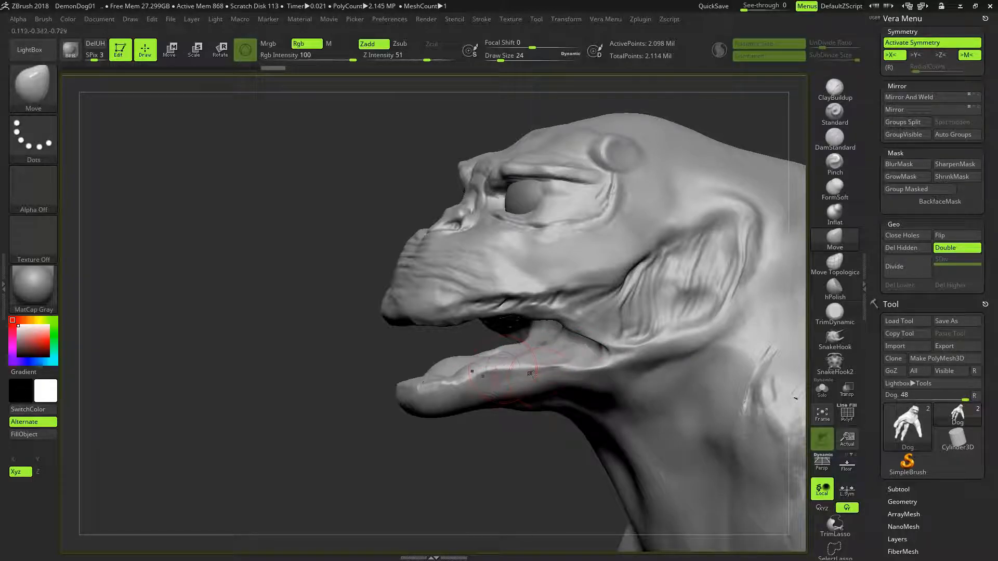
drag(566, 427, 519, 420)
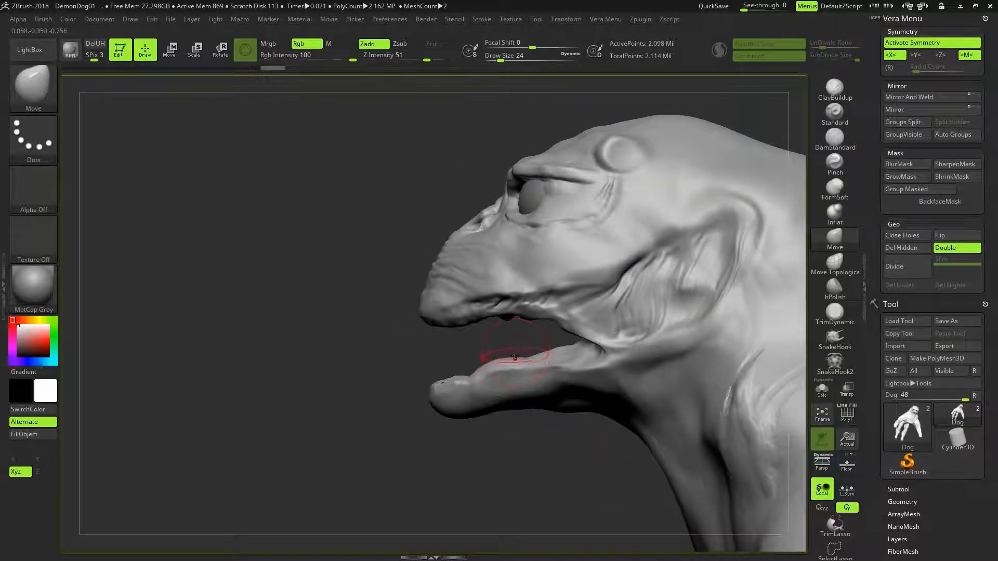
- Compare the head with the terror dog reference photo and push the lower jaw's tip back with the Move brush at draw size 48
key(bracketright)
key(bracketright)
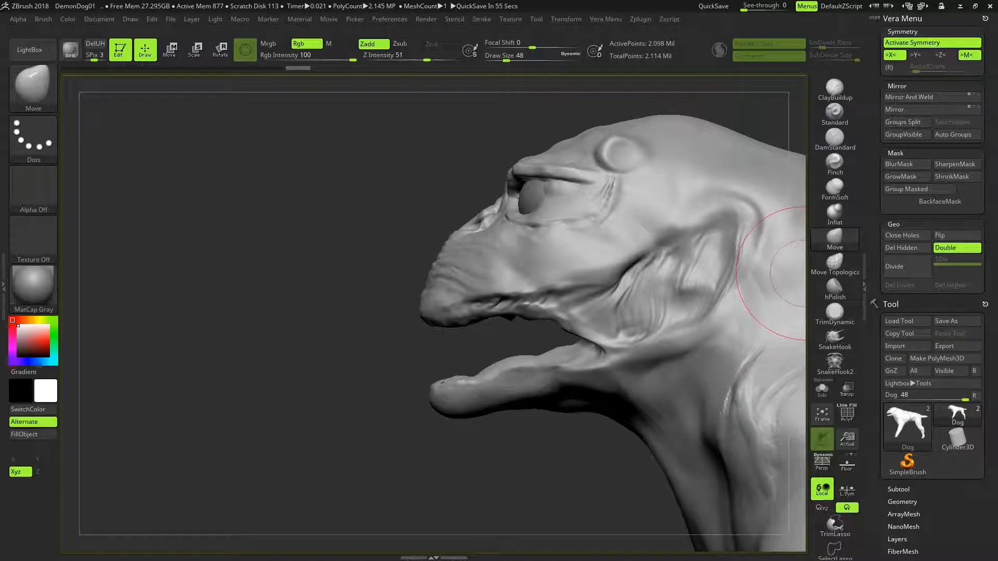
drag(997, 189, 284, 105)
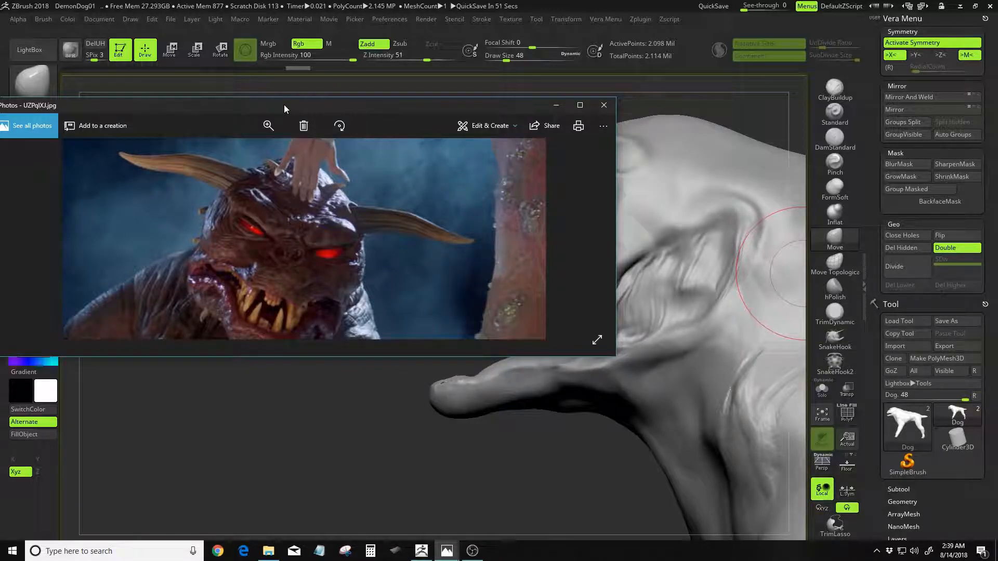
drag(283, 105, 997, 122)
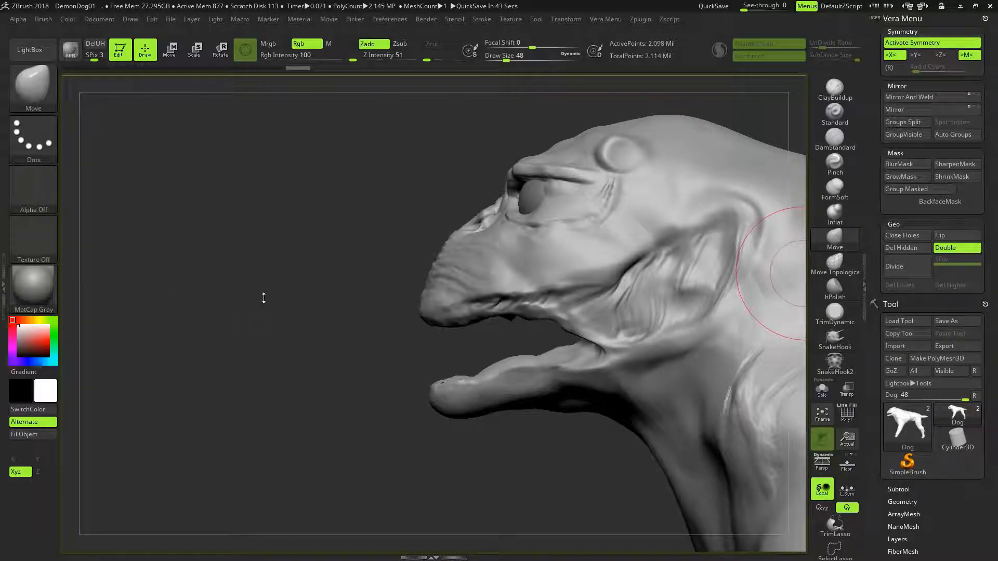
mouse_move(398, 321)
mouse_down()
mouse_move(386, 330)
mouse_move(397, 334)
mouse_up()
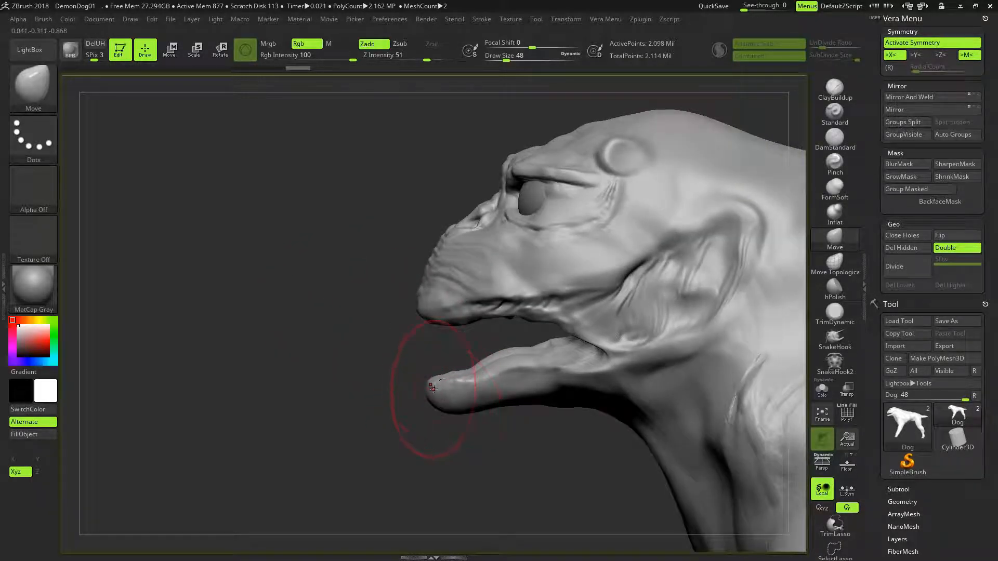
drag(433, 394, 449, 383)
mouse_move(370, 394)
mouse_down()
mouse_move(413, 410)
mouse_move(475, 391)
mouse_move(505, 342)
mouse_up()
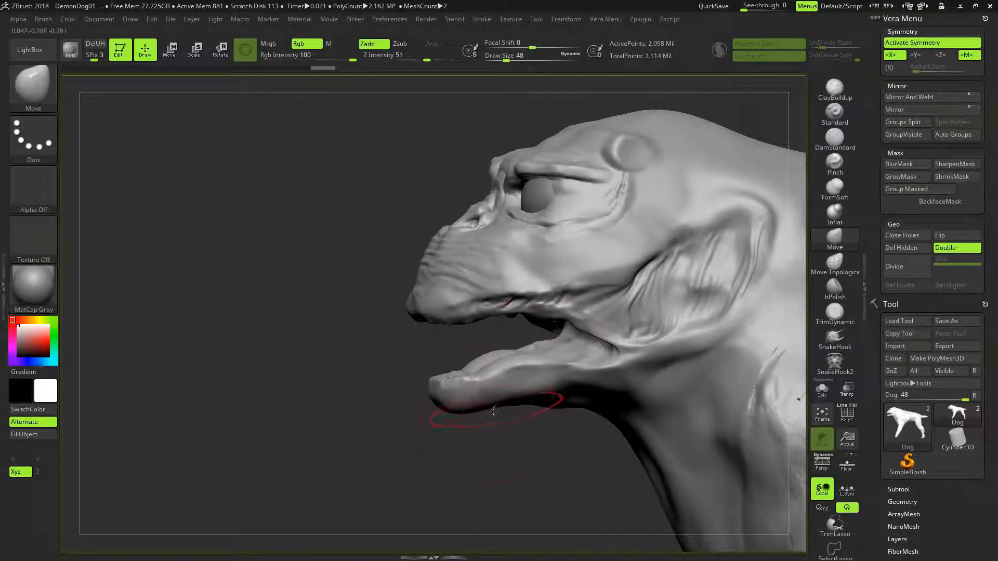
shift+drag(494, 432, 510, 429)
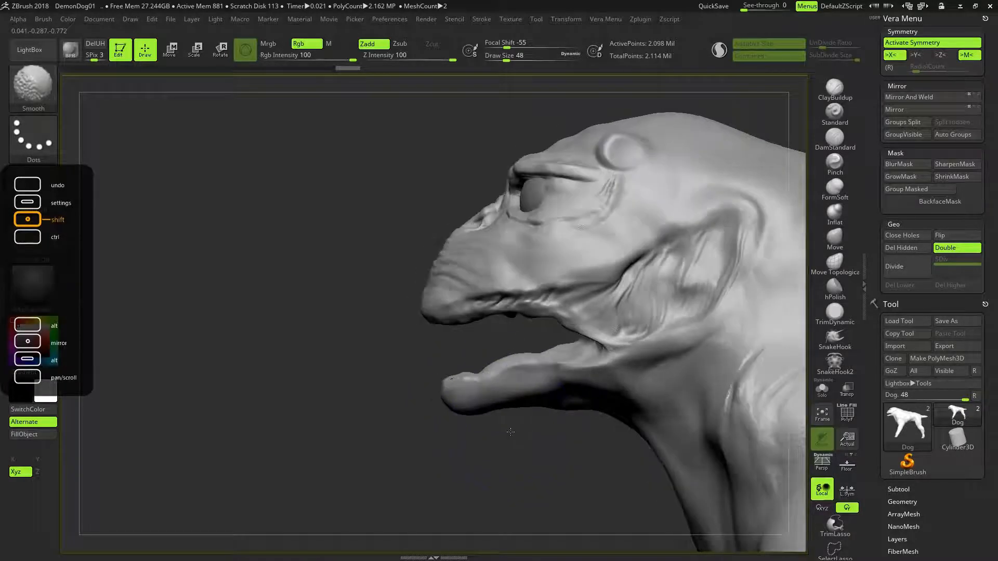
- Reshape the lower jaw and raise its lip edge with the Move Topological brush at draw size 64
key(])
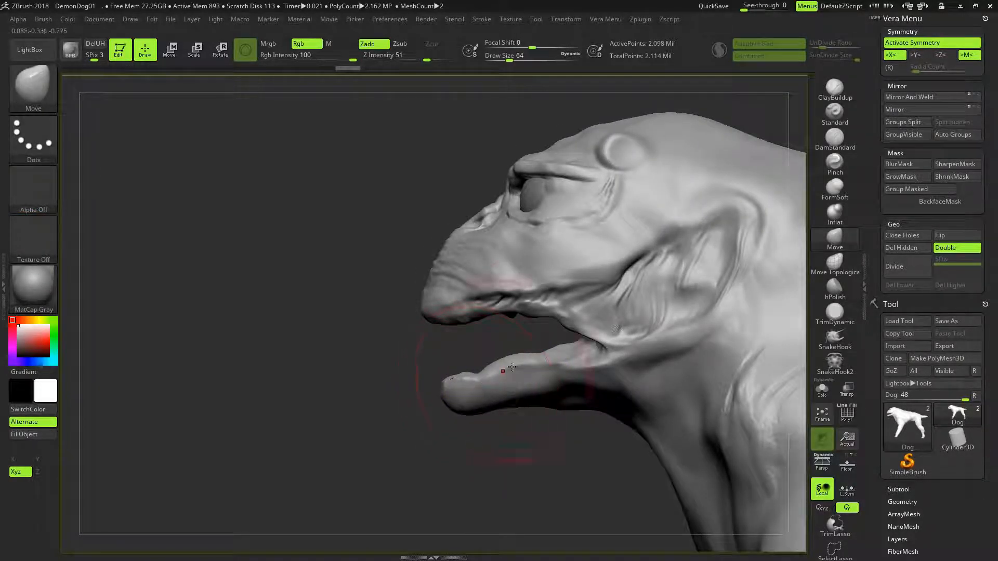
click(823, 263)
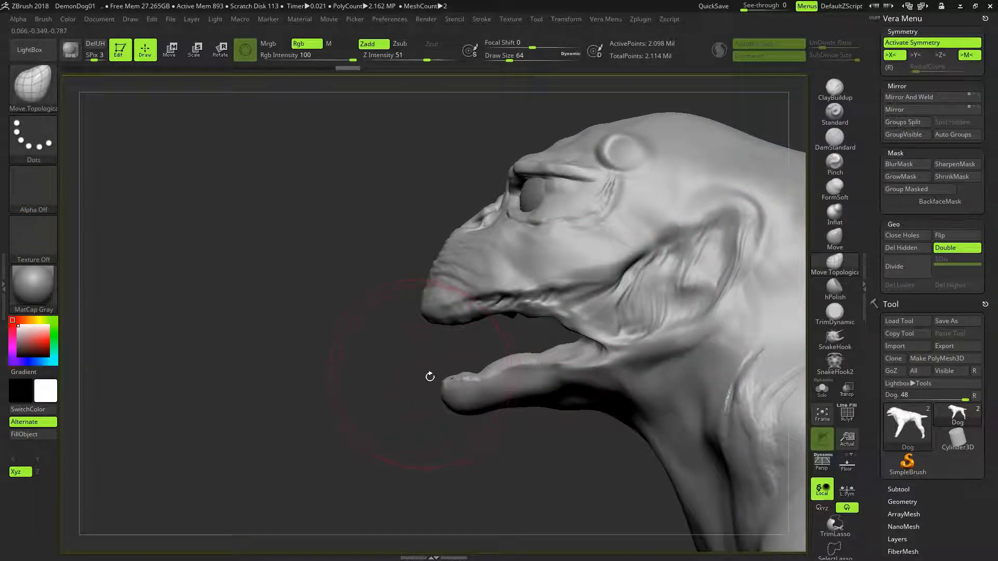
mouse_move(493, 378)
mouse_down()
mouse_move(550, 366)
mouse_move(559, 349)
mouse_up()
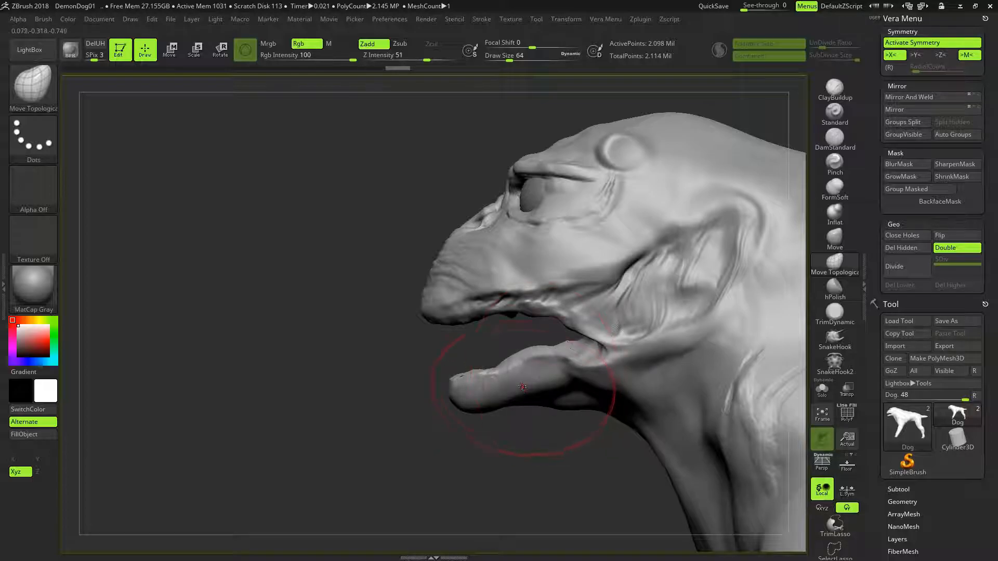
drag(508, 388, 506, 373)
mouse_move(488, 439)
mouse_down()
mouse_move(565, 430)
mouse_move(491, 438)
mouse_up()
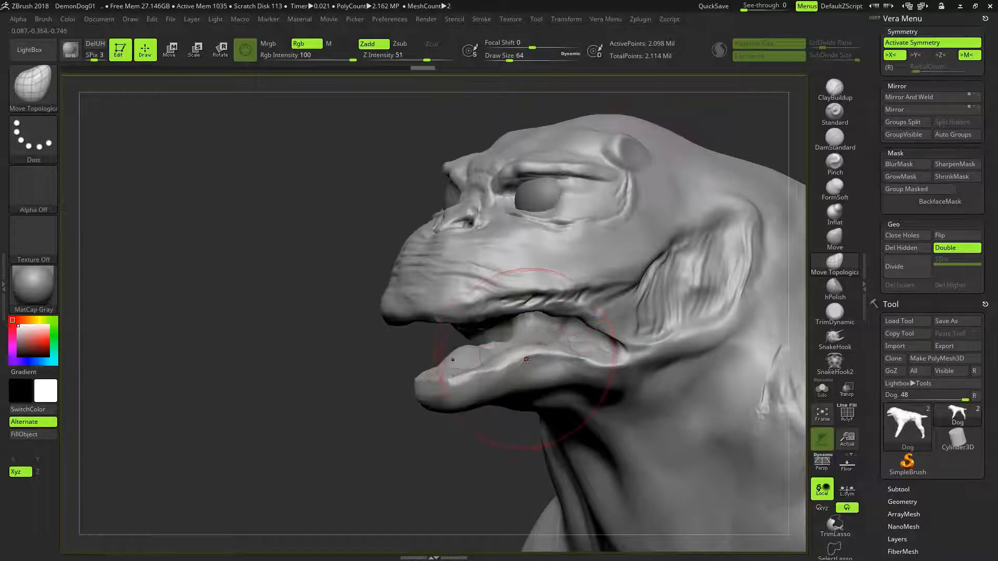
drag(530, 367, 529, 359)
mouse_move(491, 441)
mouse_down()
mouse_move(554, 427)
mouse_move(536, 374)
mouse_up()
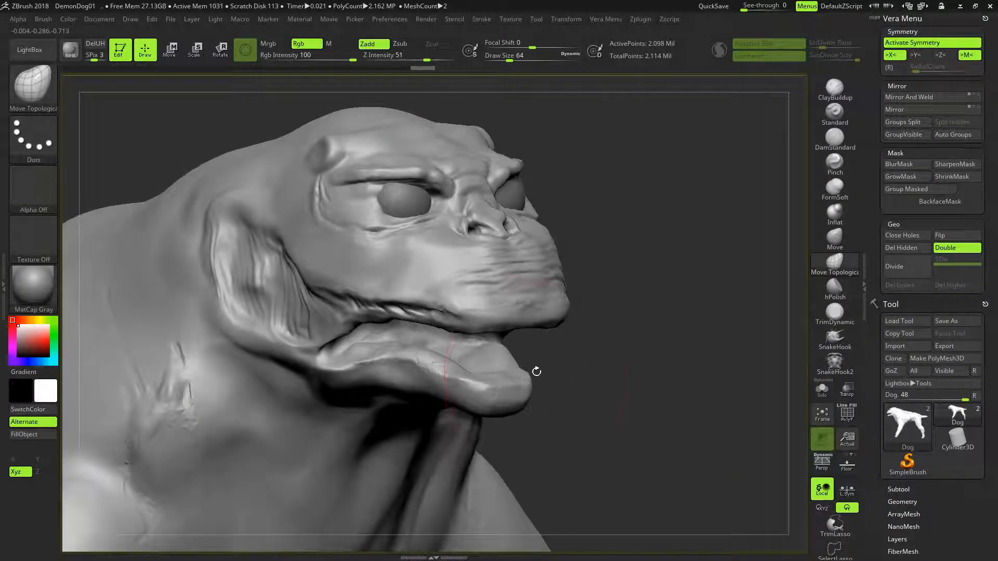
- Push the horn stubs on both sides of the forehead inward with the Move Topological brush
drag(670, 258, 674, 212)
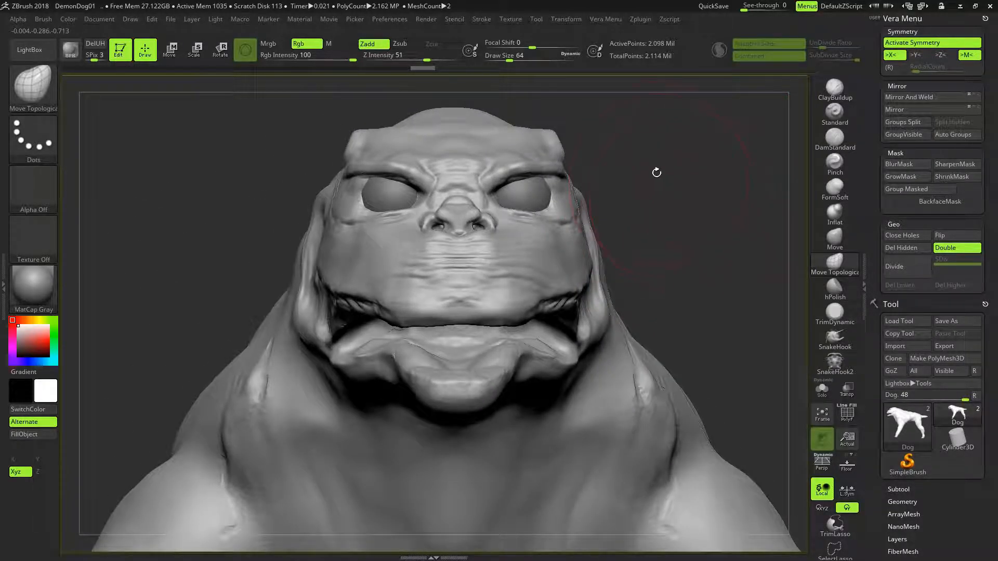
alt+drag(639, 215, 636, 304)
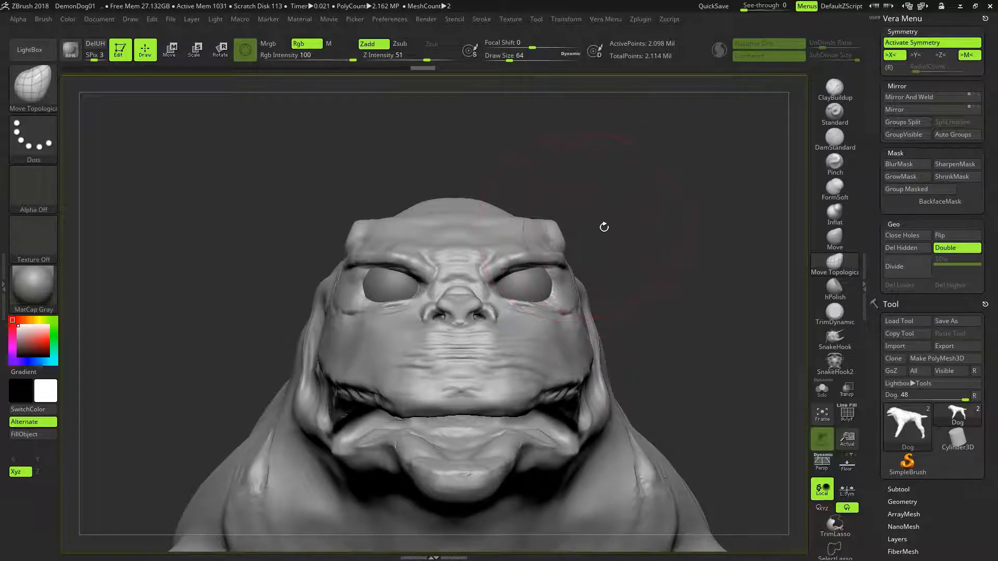
drag(615, 240, 531, 231)
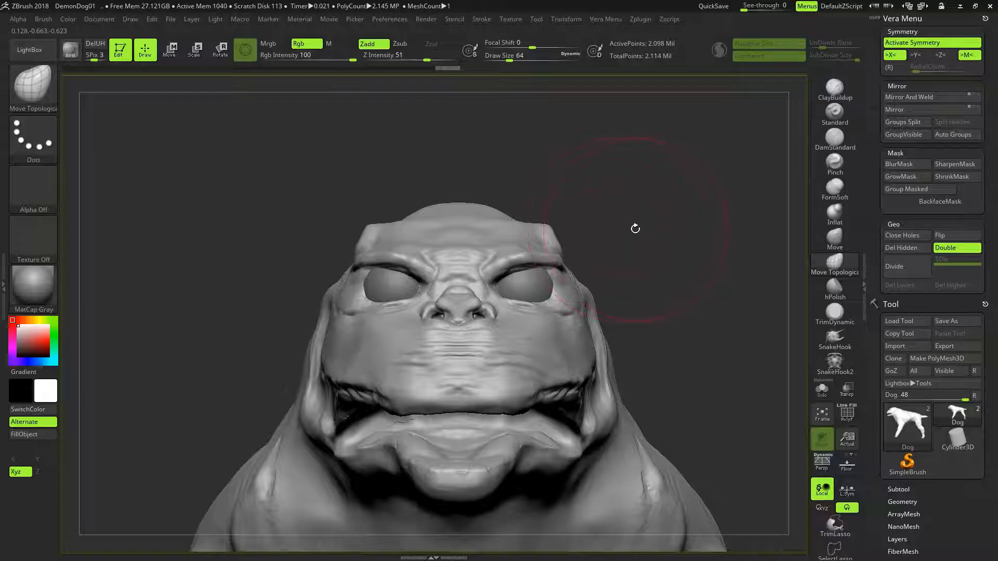
drag(544, 225, 538, 229)
mouse_move(657, 206)
mouse_down()
mouse_move(590, 242)
mouse_move(658, 219)
mouse_move(649, 211)
mouse_up()
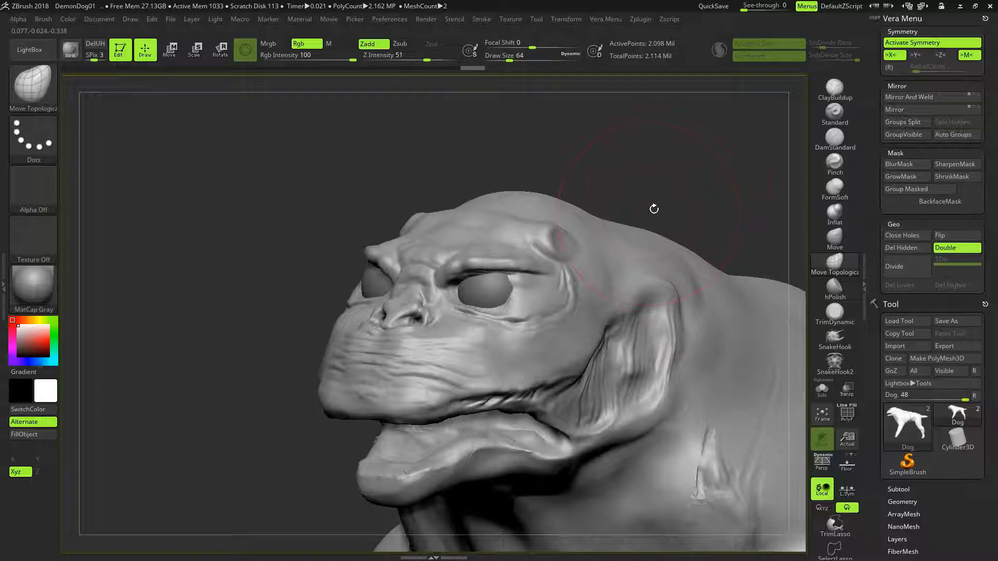
- Build up the brow ridges above the eyes with the ClayBuildup brush, reducing the draw size to 10
click(834, 88)
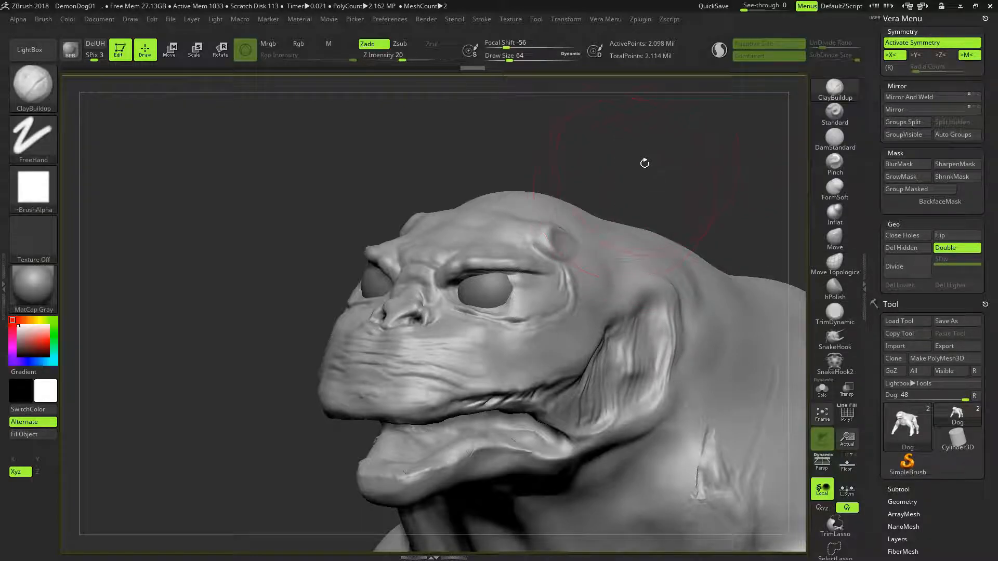
key(bracketleft)
key(bracketleft)
key(bracketleft)
key(bracketleft)
drag(472, 256, 523, 247)
drag(605, 165, 653, 208)
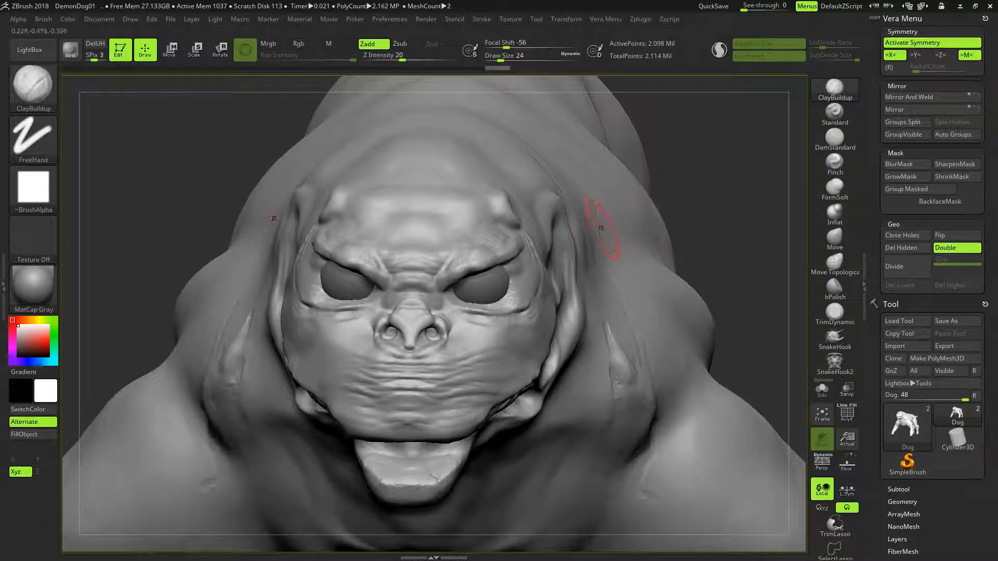
key(bracketleft)
key(bracketleft)
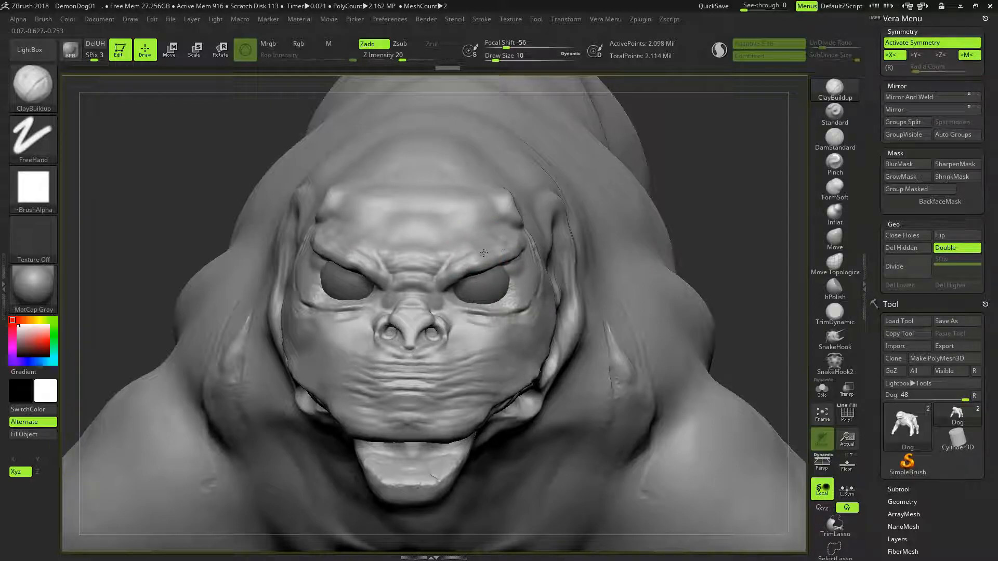
drag(473, 254, 459, 258)
drag(671, 207, 693, 175)
drag(670, 166, 578, 199)
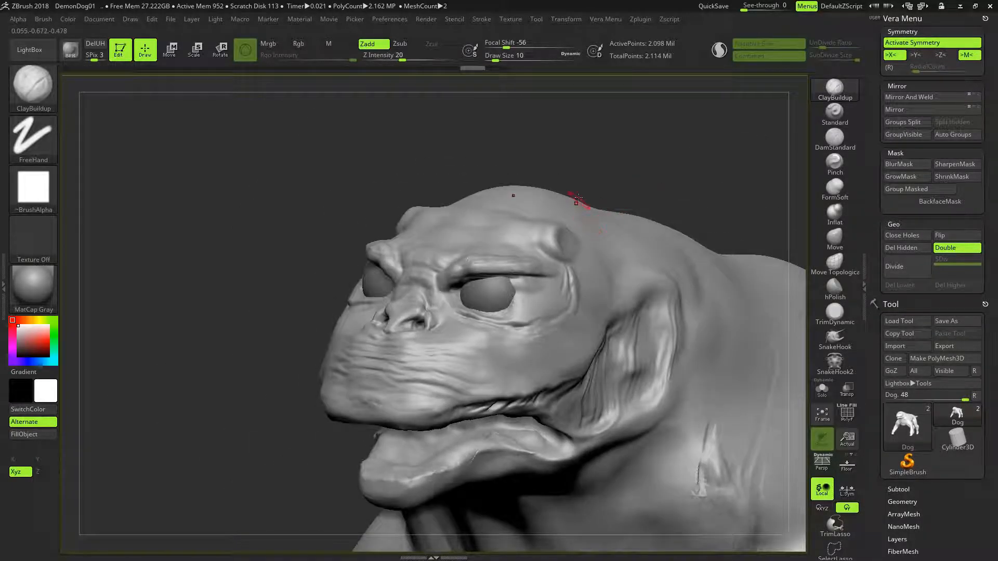
- Check the head's mesh with the polyframe display and inspect the brow and eye area up close
click(847, 411)
click(847, 412)
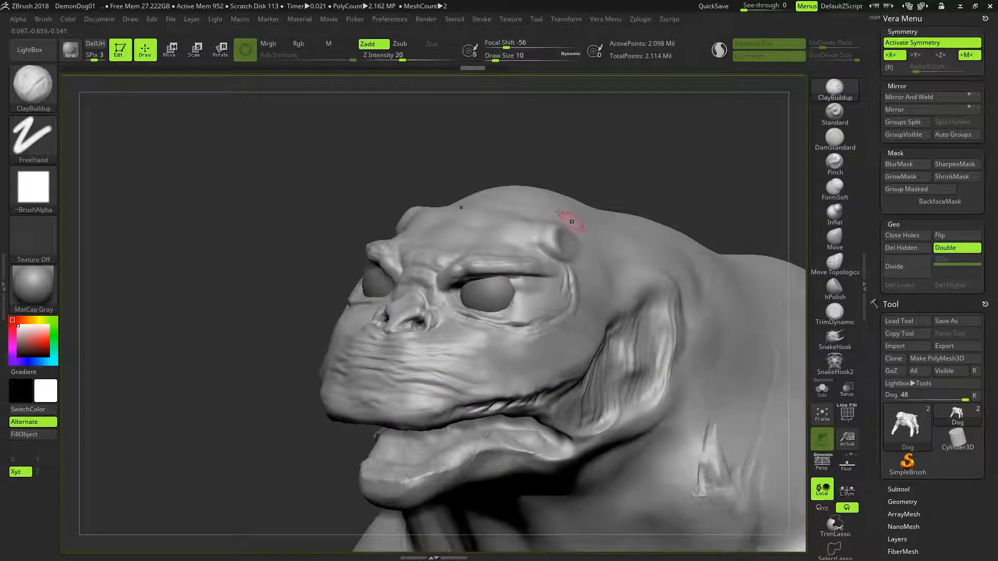
alt+drag(540, 170, 577, 237)
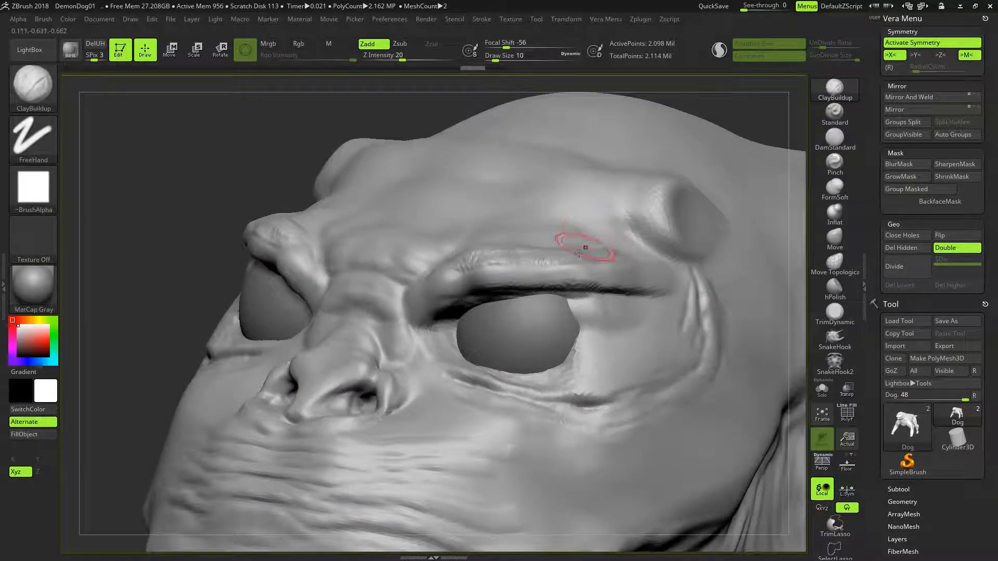
- Activate Sculptris Pro mode and smooth the top of the brow ridge above the eye
click(719, 50)
key(shift)
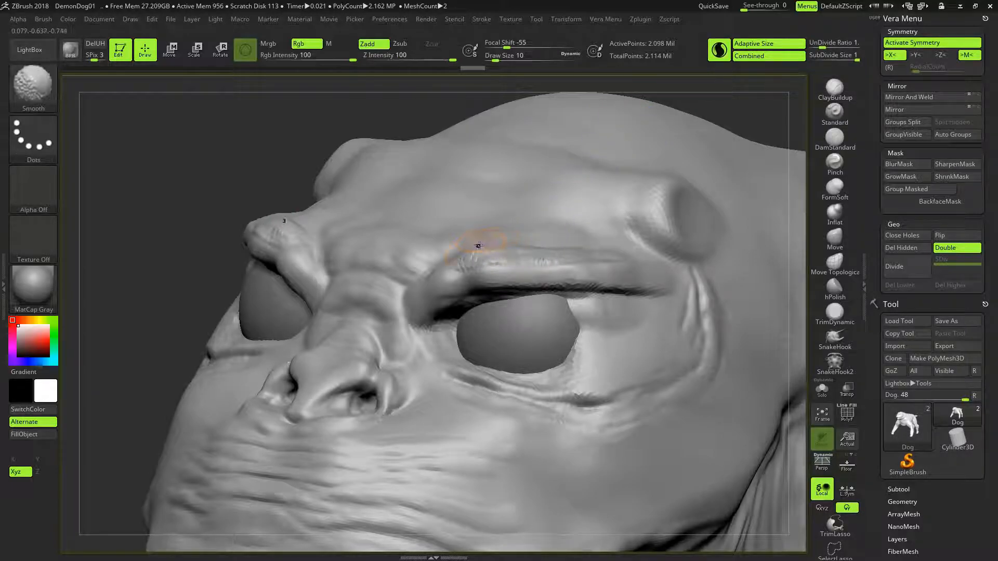
shift+drag(510, 259, 562, 255)
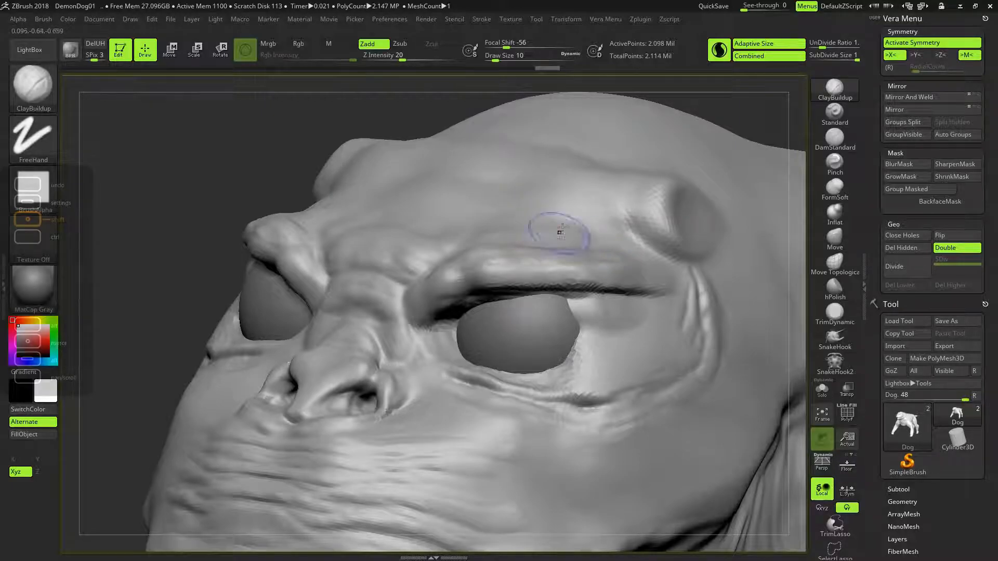
- Pull the brow ridges down over the eyes with the Move brush at draw size 30
mouse_move(733, 117)
mouse_down()
mouse_move(754, 100)
mouse_move(717, 168)
mouse_move(697, 172)
mouse_move(728, 167)
mouse_move(631, 201)
mouse_up()
click(828, 235)
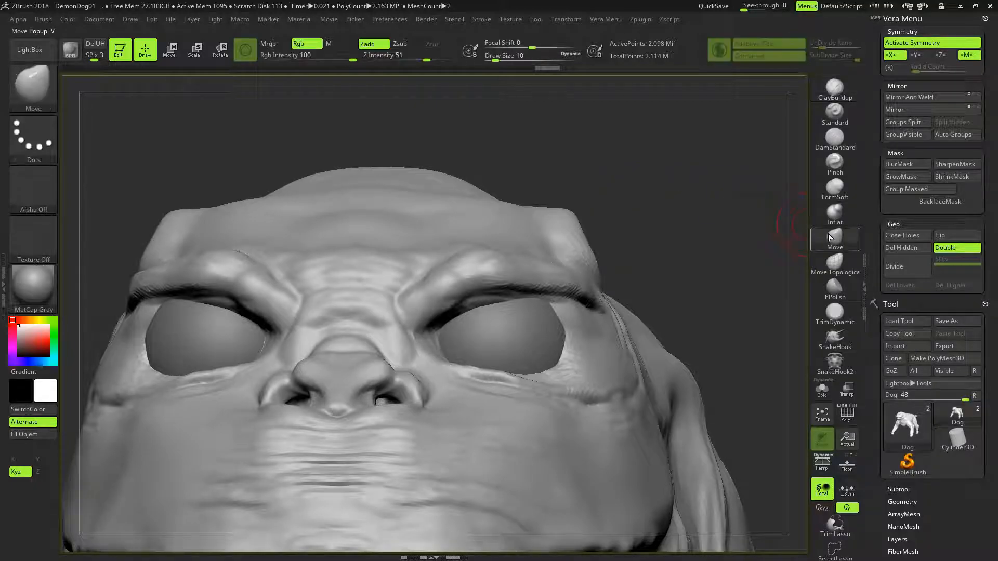
key(])
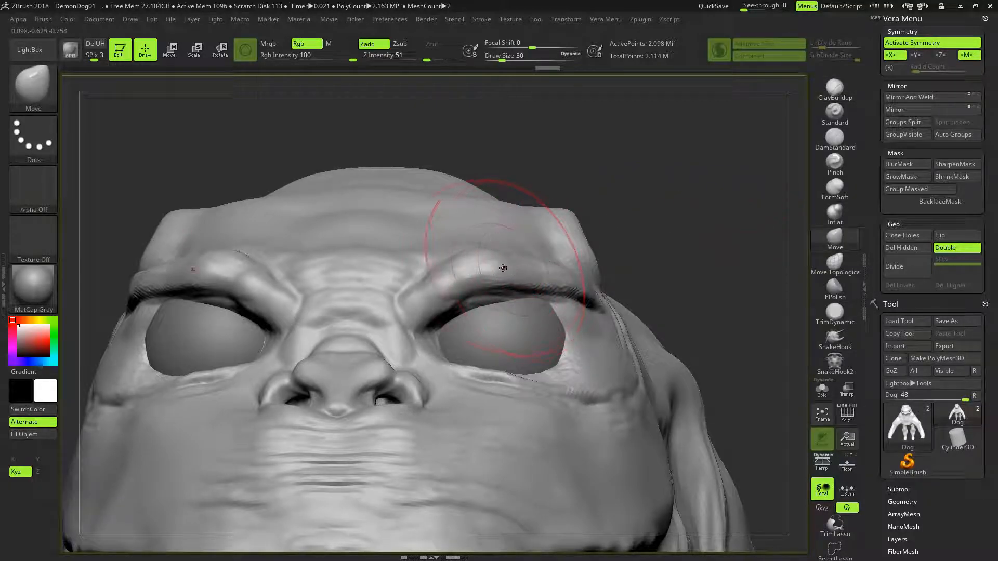
drag(480, 271, 480, 296)
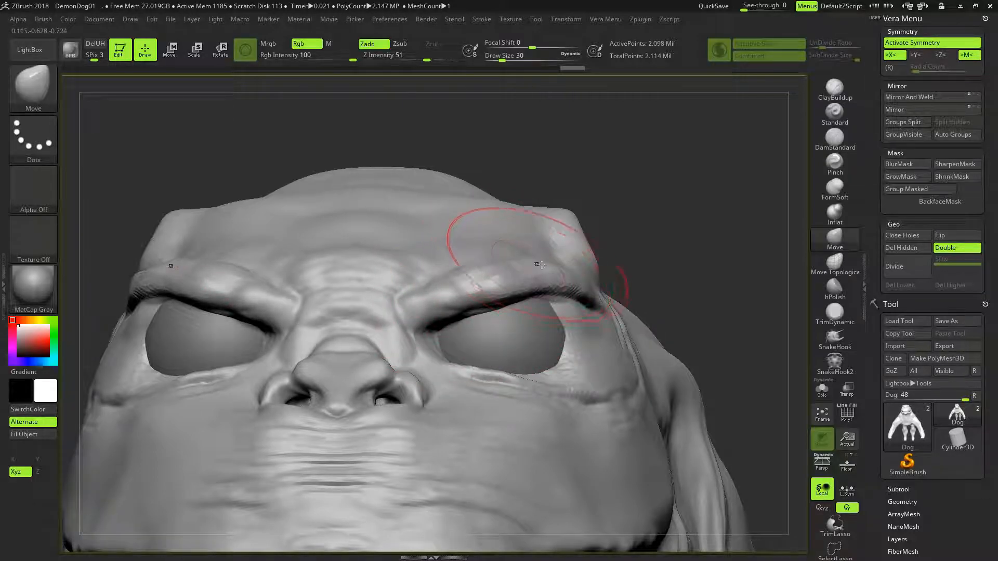
- Reshape the edge of the brow ridge along its length with the Move brush, reducing the draw size to 9
mouse_move(683, 217)
mouse_down()
mouse_move(667, 219)
mouse_move(622, 333)
mouse_move(602, 339)
mouse_up()
drag(489, 328, 470, 330)
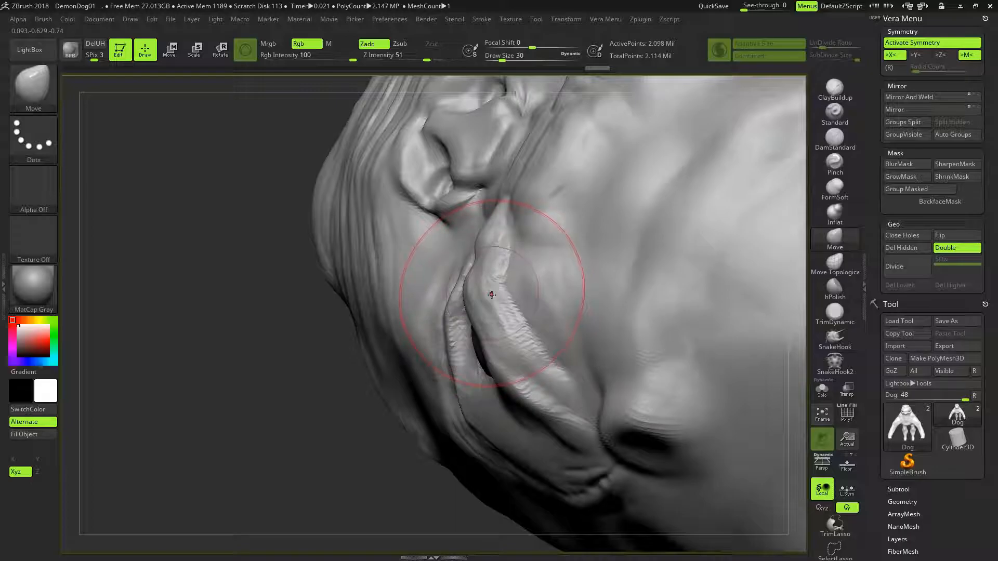
key(ctrl+z)
key(bracketleft)
key(bracketleft)
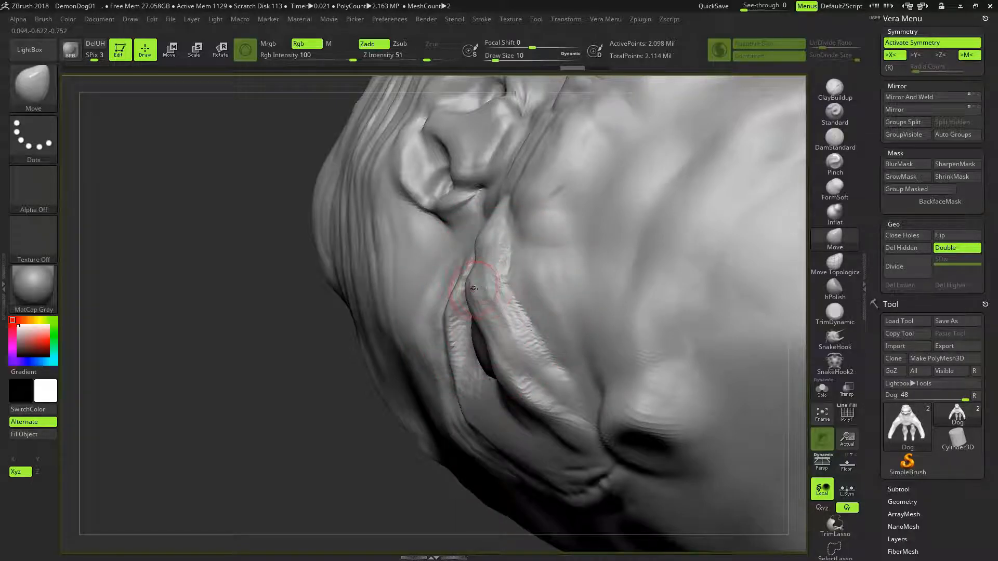
drag(479, 287, 480, 289)
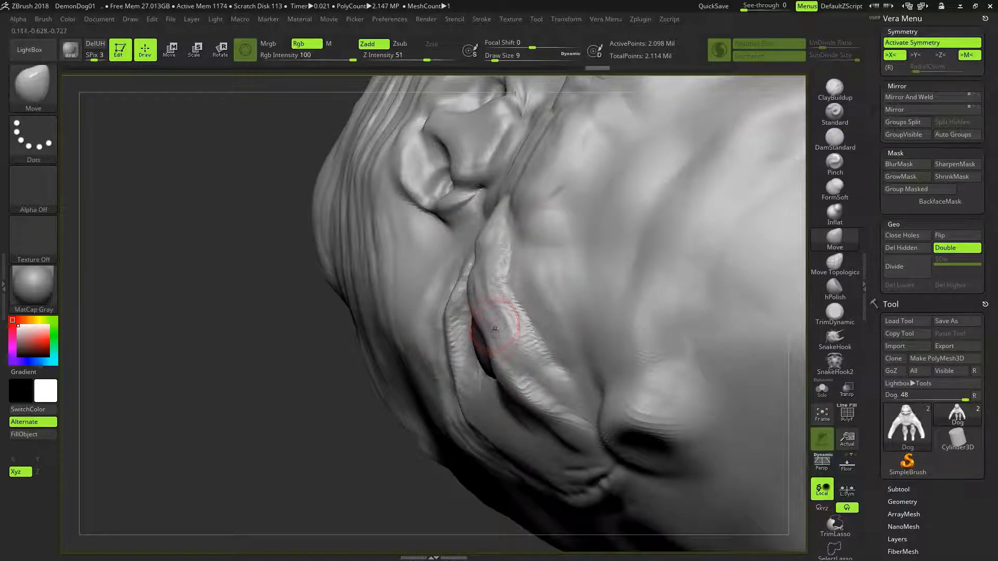
drag(479, 338, 491, 348)
drag(469, 260, 473, 263)
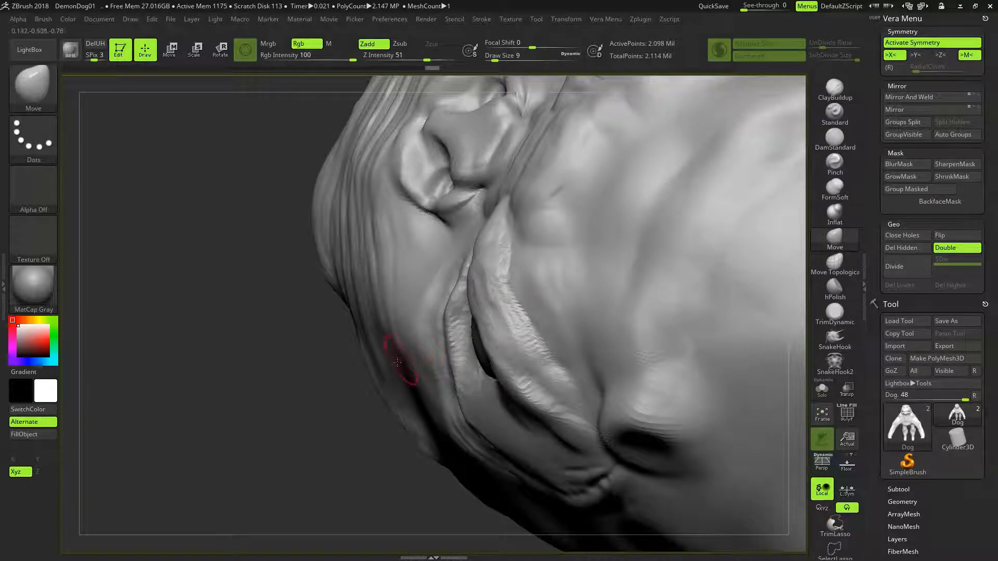
- Smooth the middle and outer parts of the brow ridges above both eyes
drag(350, 391, 505, 262)
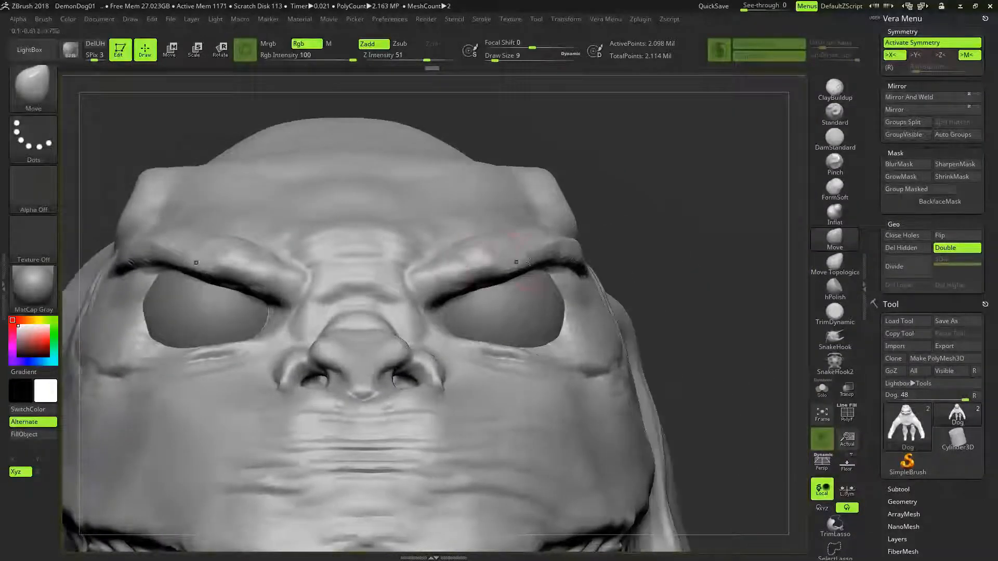
drag(686, 188, 674, 206)
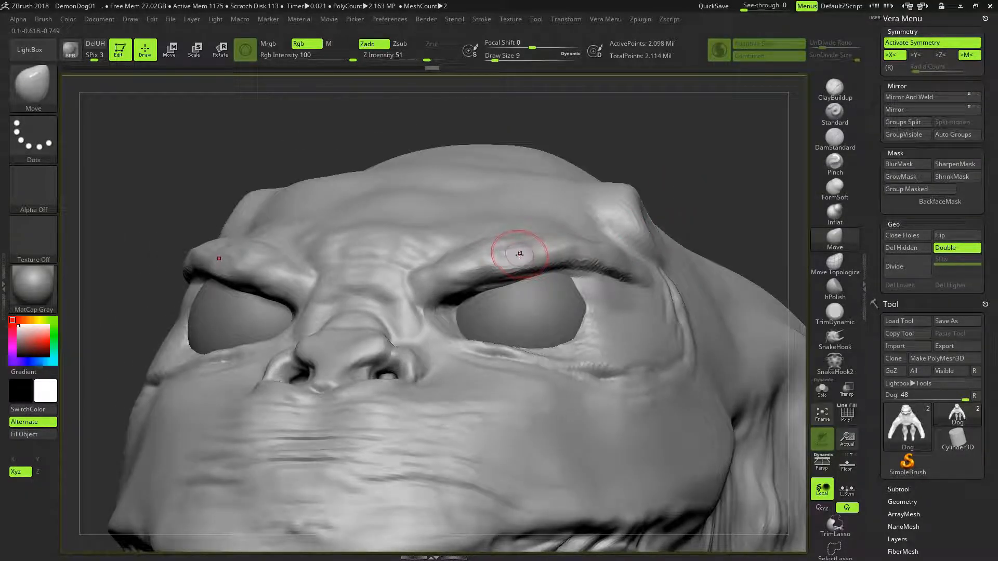
key(shift)
shift+drag(509, 254, 521, 256)
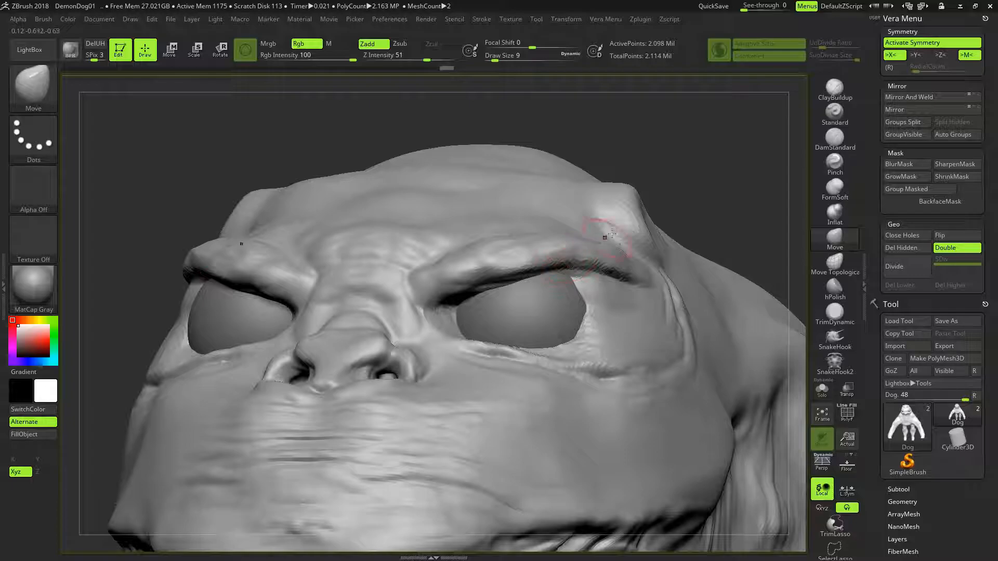
drag(704, 174, 606, 262)
key(shift)
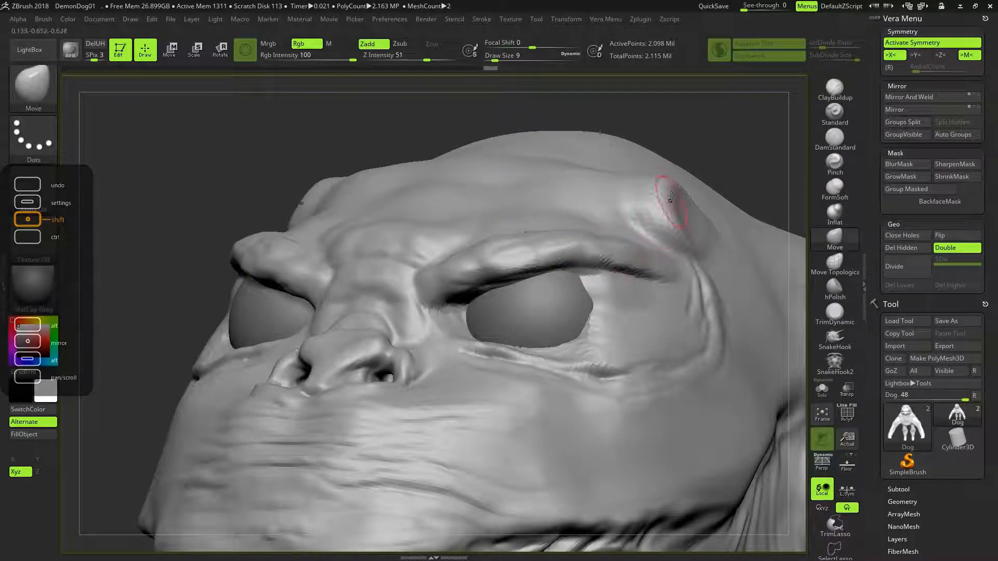
- Build up the rims of the lower eyelids with the ClayBuildup brush at draw size 9 in Sculptris Pro mode
drag(704, 105, 718, 92)
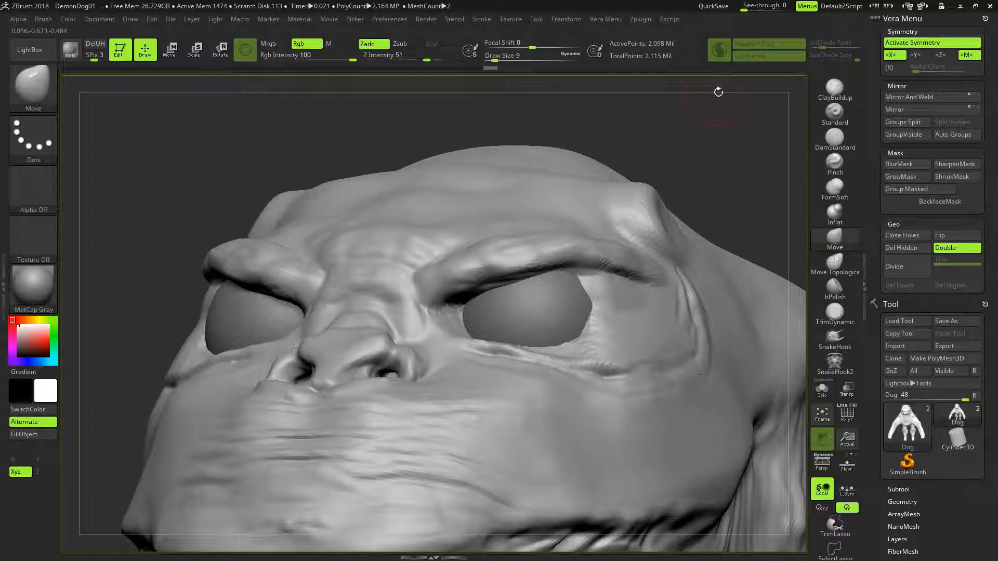
shift+click(725, 56)
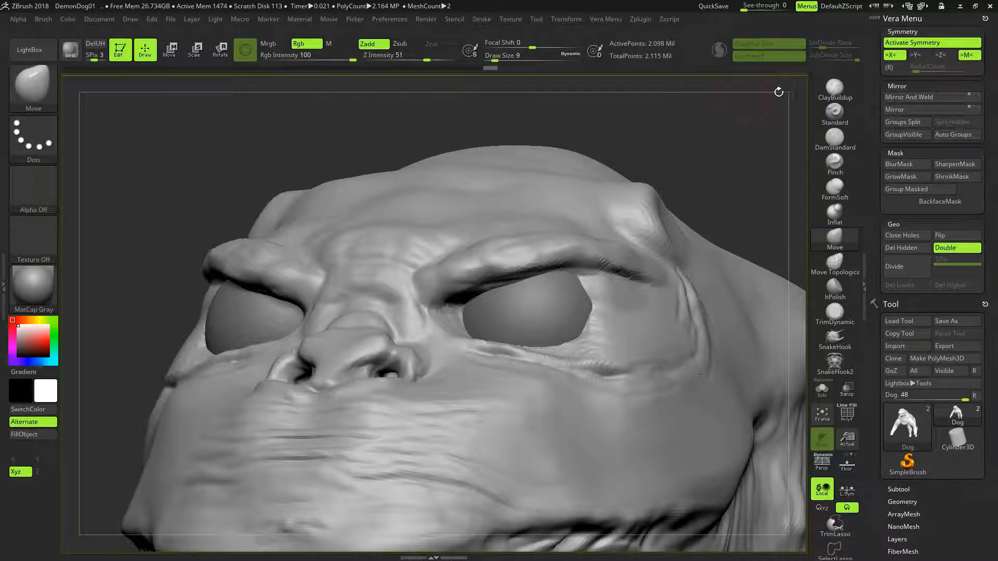
click(834, 88)
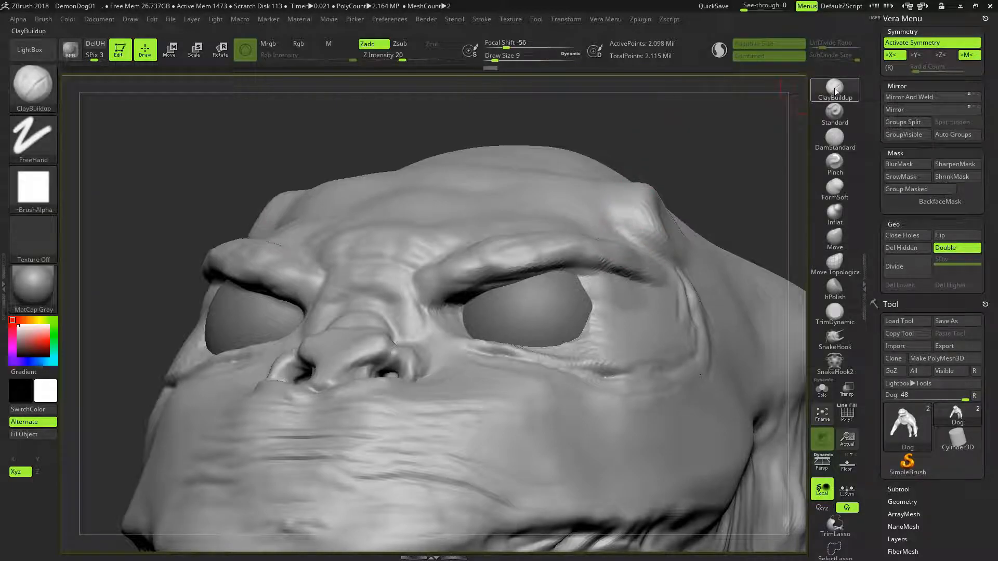
click(720, 51)
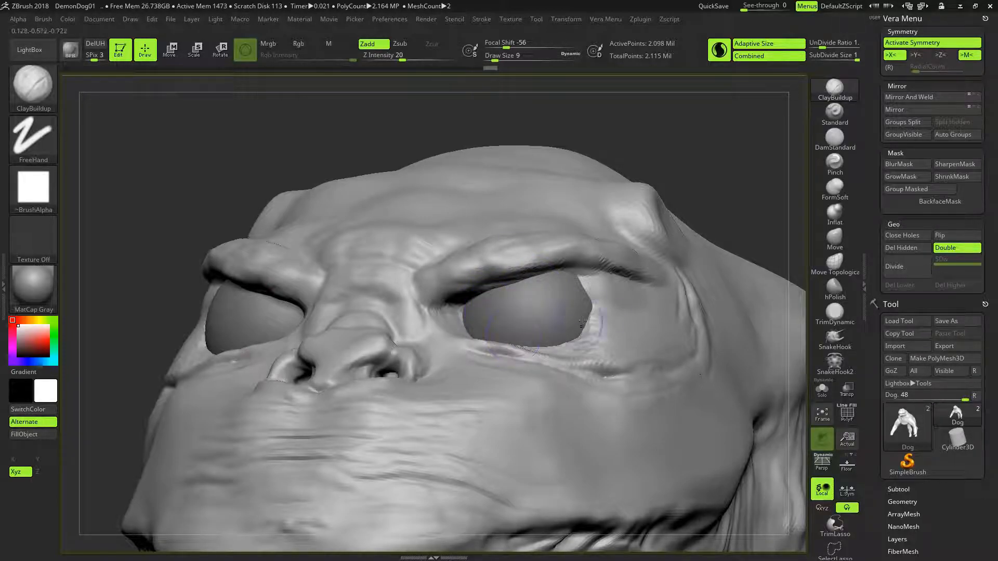
drag(713, 159, 586, 276)
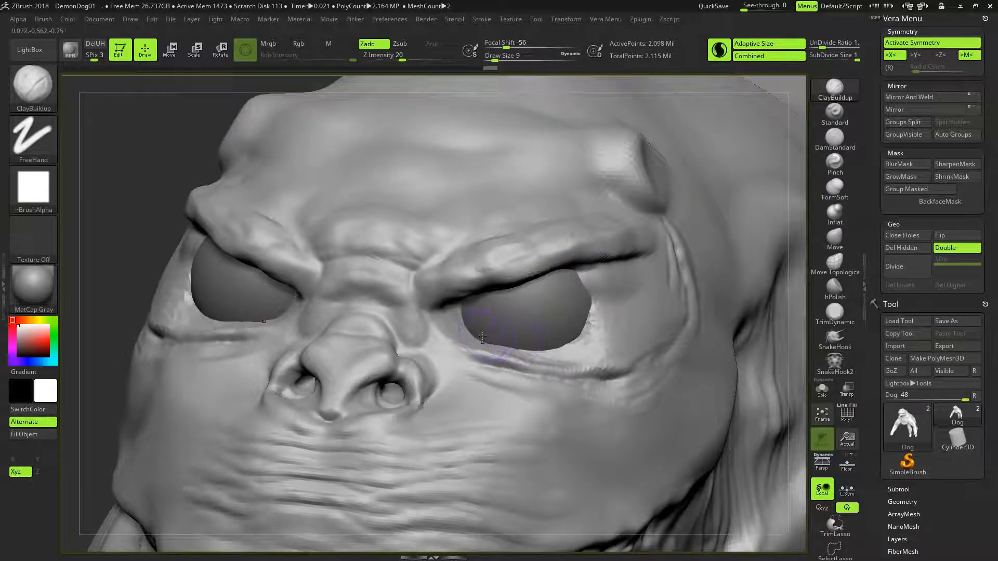
mouse_move(477, 340)
mouse_down()
mouse_move(536, 350)
mouse_move(580, 327)
mouse_move(512, 349)
mouse_move(464, 330)
mouse_up()
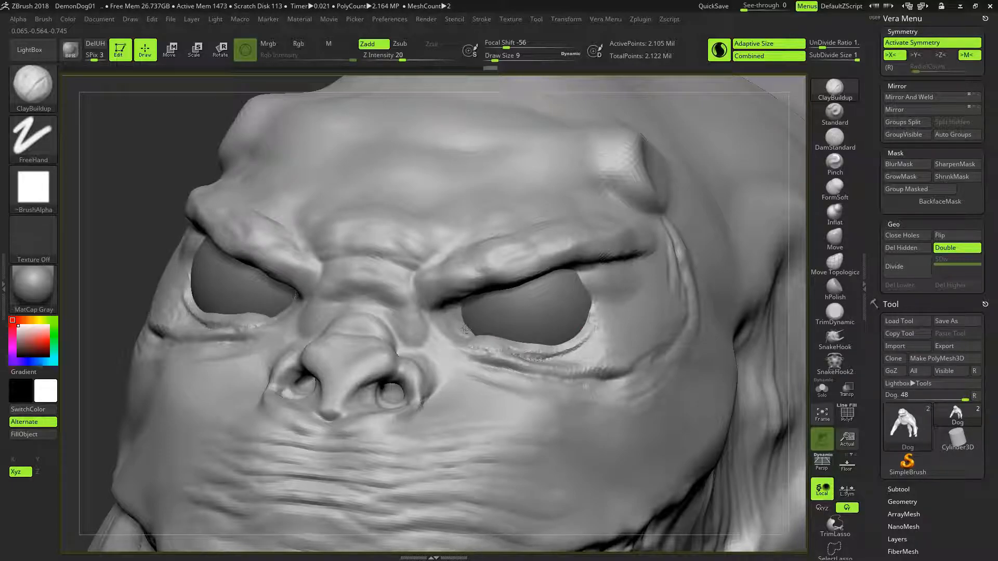
shift+drag(601, 312, 548, 344)
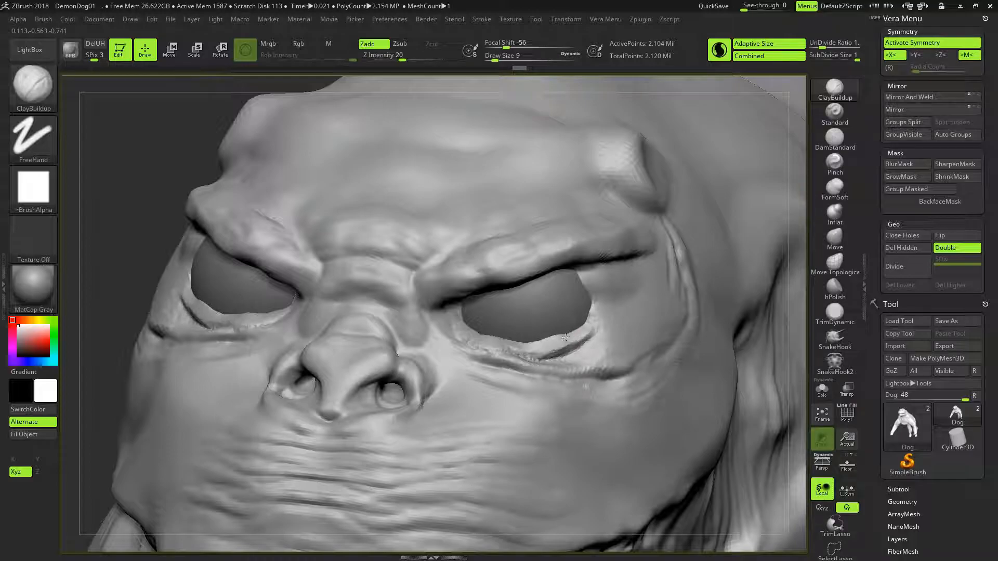
- Sculpt the outer corners of the eyes and the adjoining socket surface with the ClayBuildup brush
shift+drag(575, 330, 606, 281)
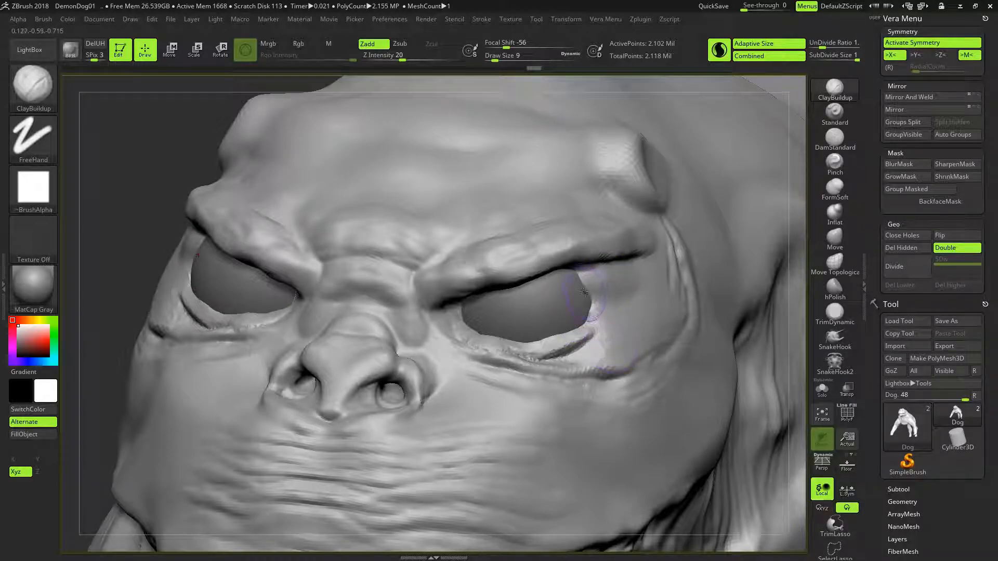
alt+right_drag(569, 313, 584, 293)
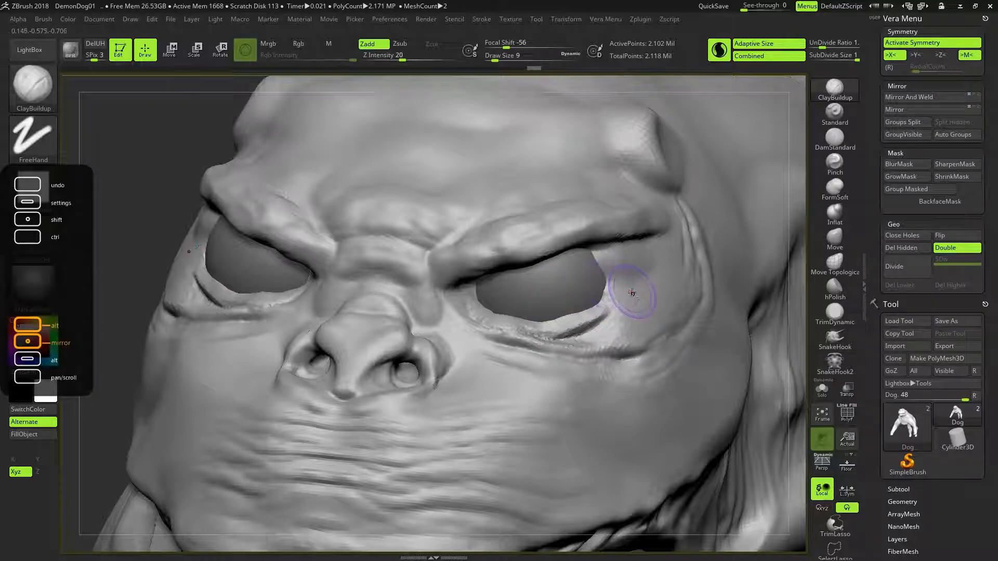
mouse_move(639, 276)
alt+right_down()
mouse_move(608, 295)
mouse_move(597, 272)
mouse_move(575, 267)
alt+right_up()
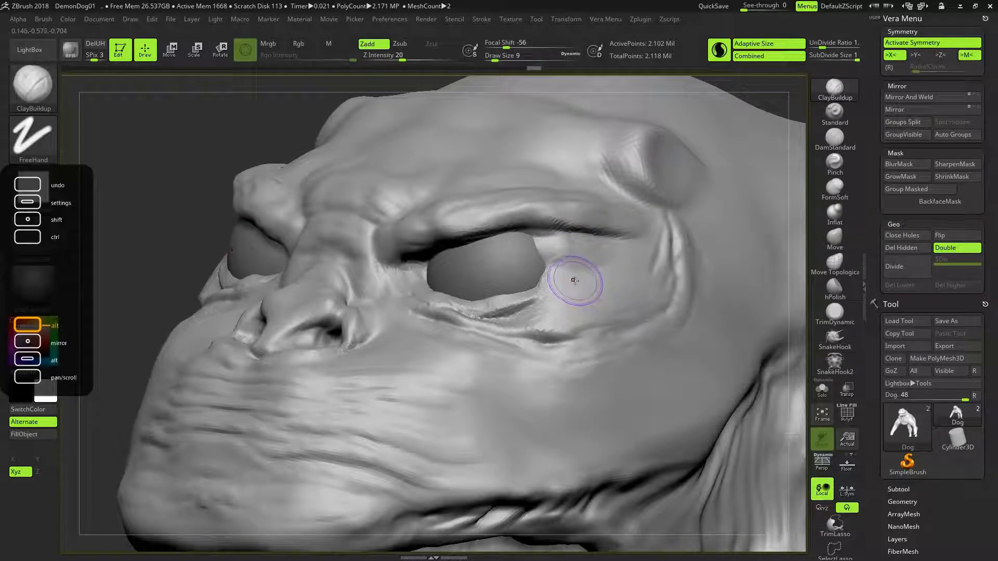
mouse_move(575, 296)
right_down()
mouse_move(631, 278)
mouse_move(613, 283)
right_up()
drag(569, 266, 585, 284)
- Refine the lower eyelid edges from the outer corner to the inner corner with the ClayBuildup brush
right_drag(586, 283, 506, 292)
mouse_move(517, 296)
mouse_down()
mouse_move(508, 314)
mouse_move(541, 306)
mouse_move(462, 306)
mouse_up()
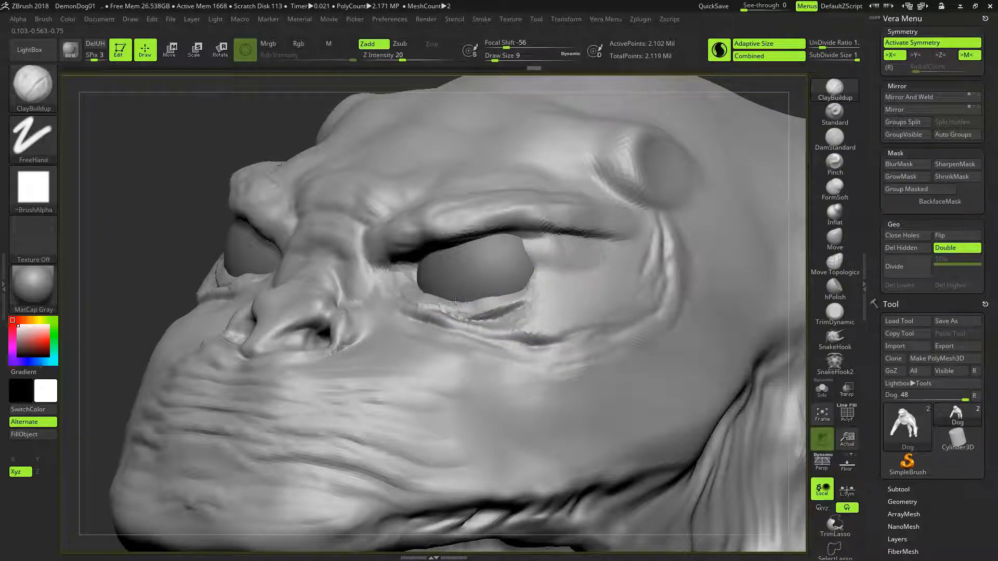
drag(456, 302, 507, 298)
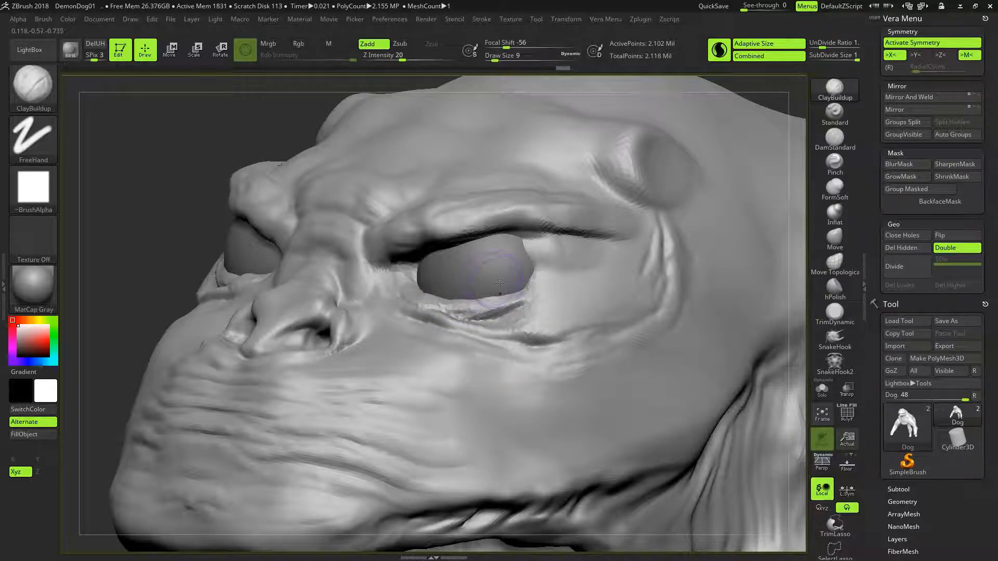
mouse_move(544, 311)
right_down()
mouse_move(580, 311)
mouse_move(531, 310)
mouse_move(561, 311)
mouse_move(540, 307)
mouse_move(569, 286)
right_up()
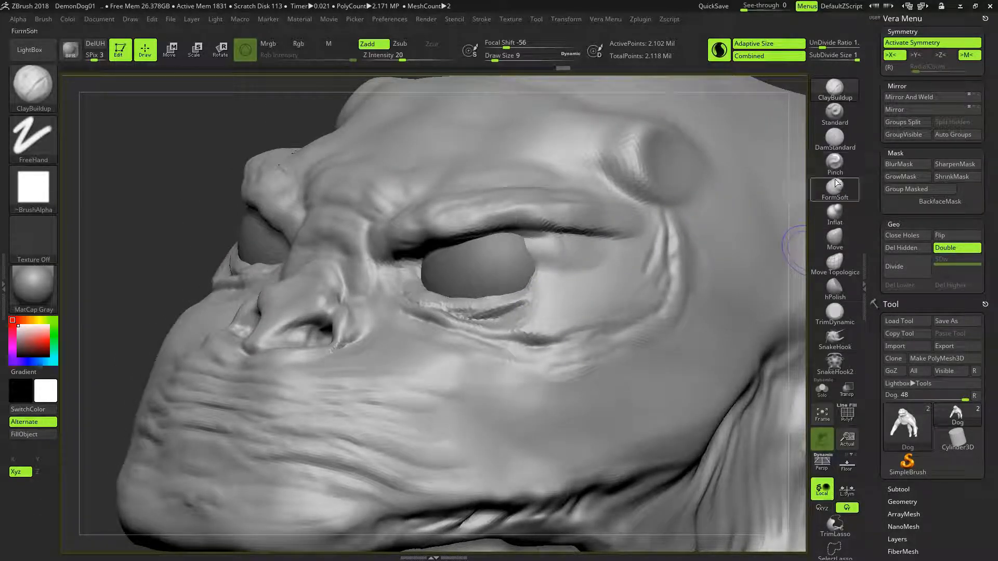
- Carve creases along the lower eyelids with the DamStandard brush at draw size 4 and adjust the lid edges with the Move brush
click(838, 138)
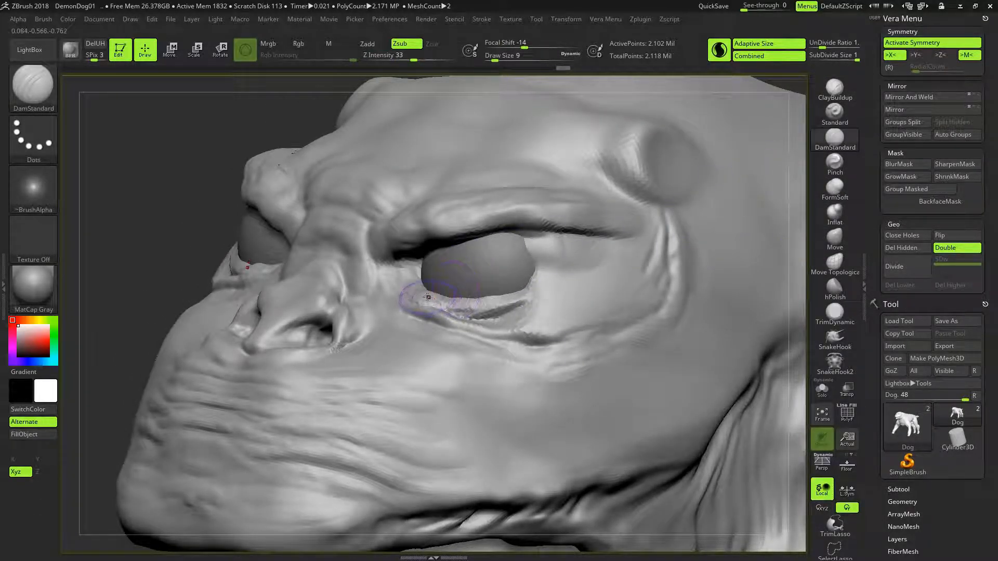
key(bracketleft)
key(bracketleft)
key(bracketleft)
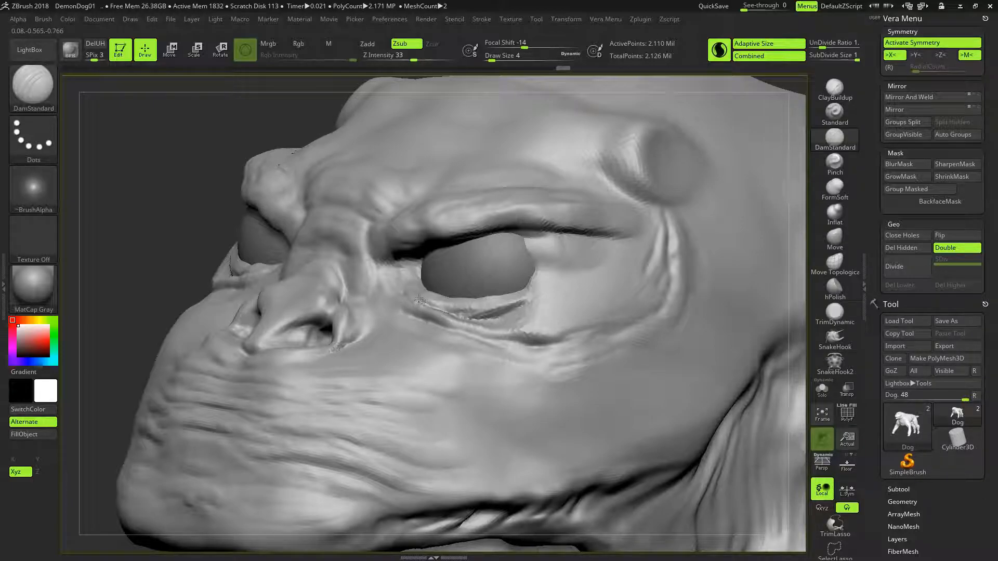
drag(411, 294, 459, 313)
mouse_move(458, 286)
right_down()
mouse_move(566, 295)
mouse_move(523, 293)
mouse_move(531, 294)
right_up()
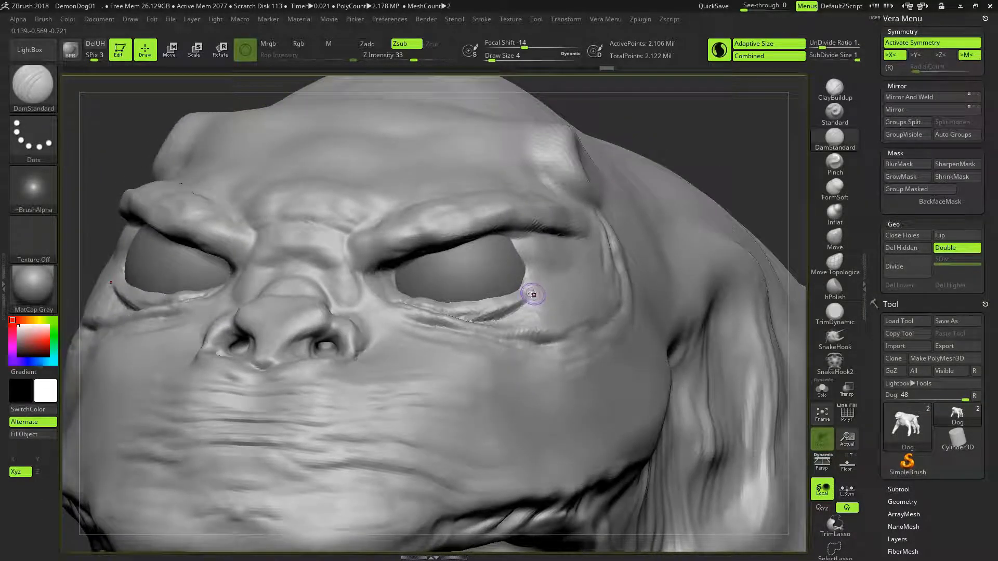
click(835, 239)
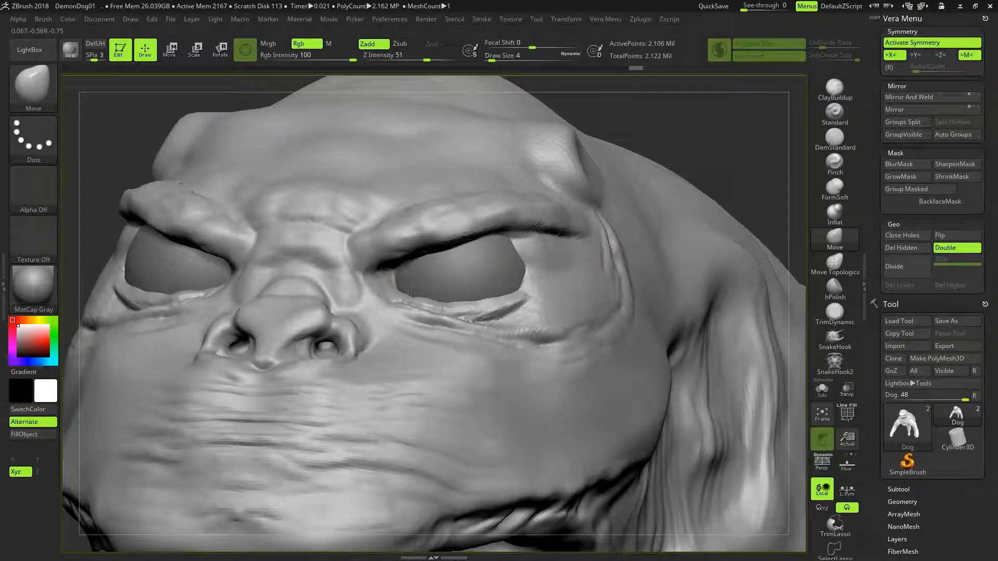
mouse_move(519, 313)
right_down()
mouse_move(506, 328)
mouse_move(512, 345)
mouse_move(723, 251)
right_up()
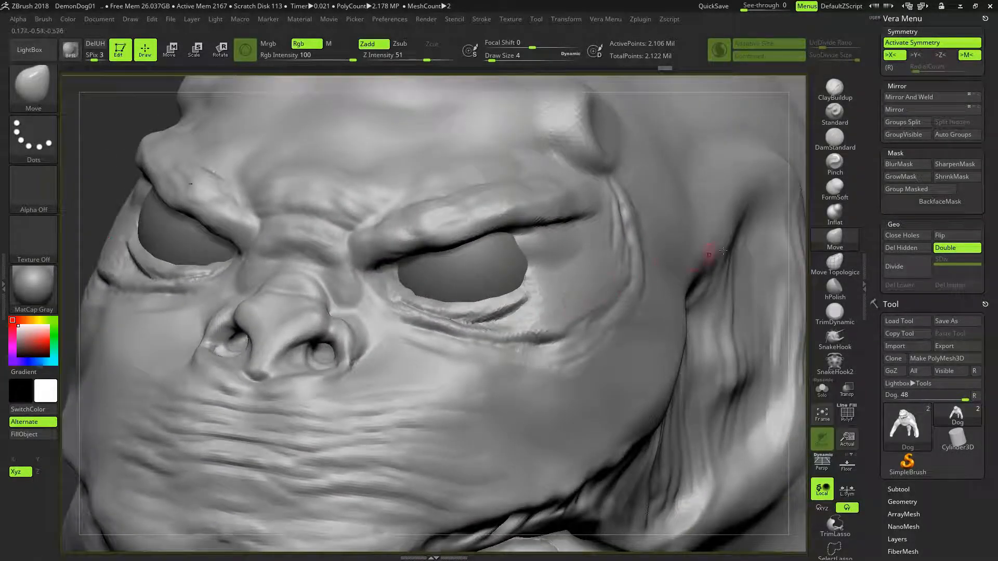
- Try to flatten the lower eyelid rims with the TrimDynamic brush at draw size 4
click(835, 312)
right_drag(482, 314, 422, 312)
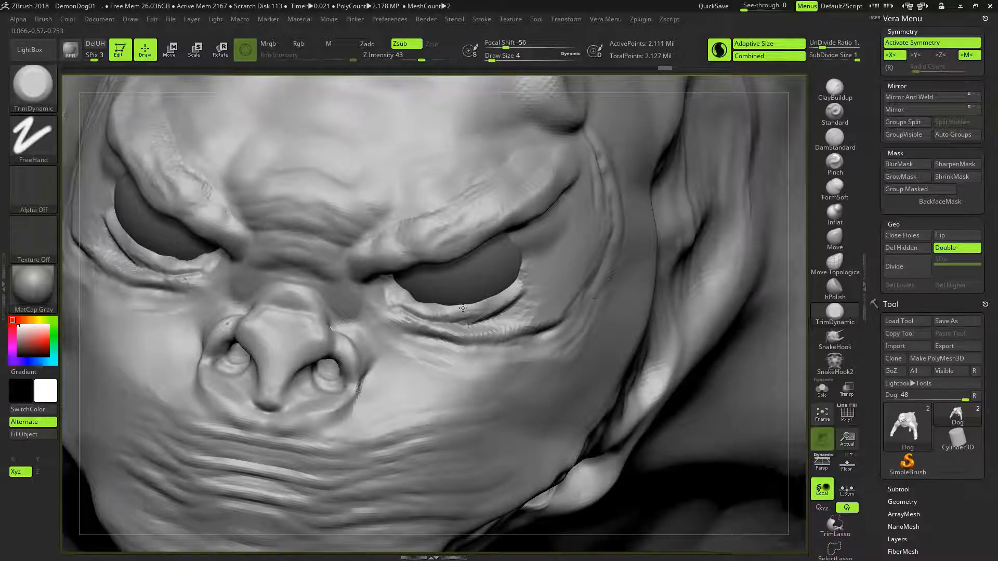
drag(502, 282, 500, 279)
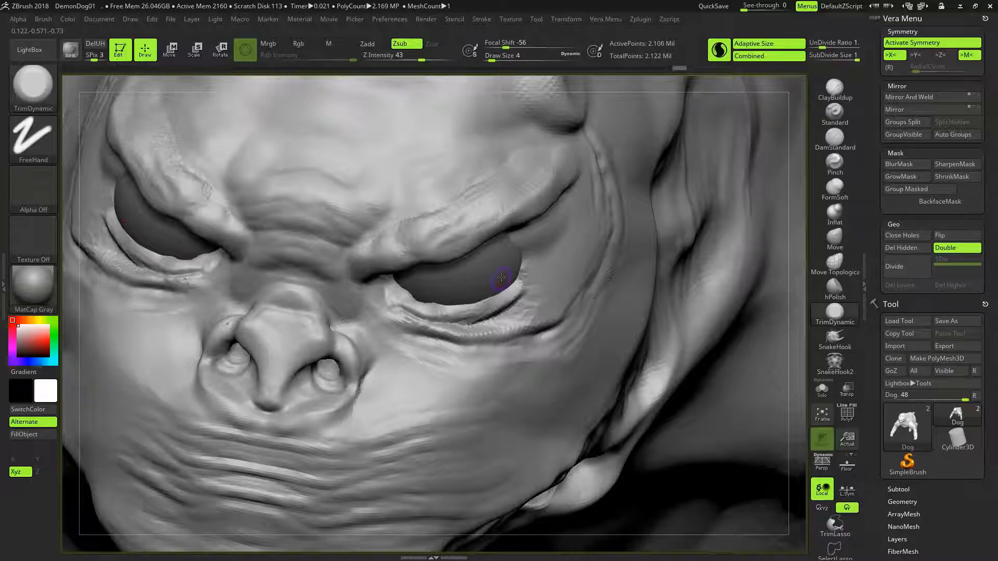
mouse_move(512, 333)
right_down()
mouse_move(474, 312)
mouse_move(519, 281)
mouse_move(471, 306)
mouse_move(711, 250)
right_up()
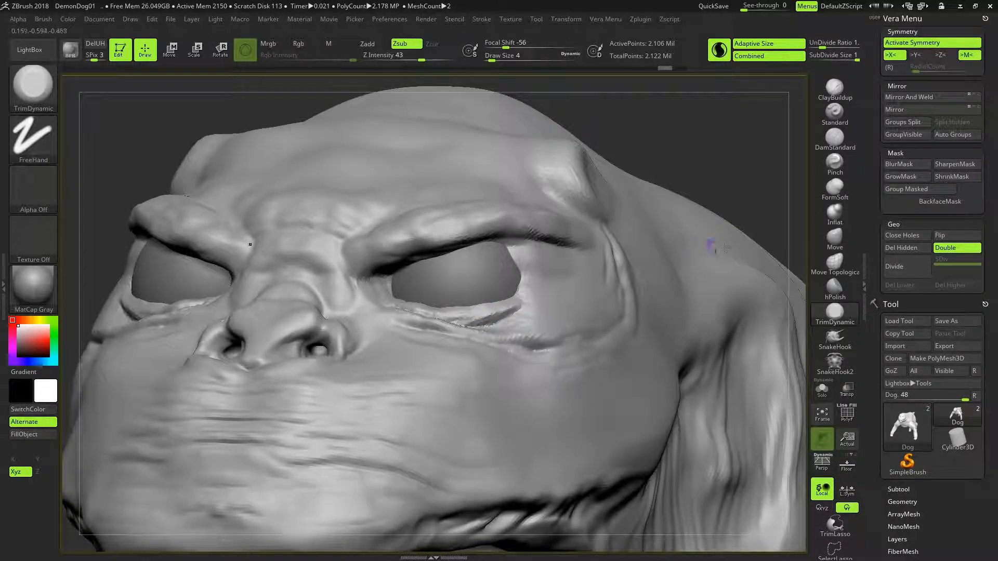
- Polish the lower eyelid rims with the hPolish brush at draw size 9
click(834, 290)
right_drag(466, 339, 461, 362)
key(bracketright)
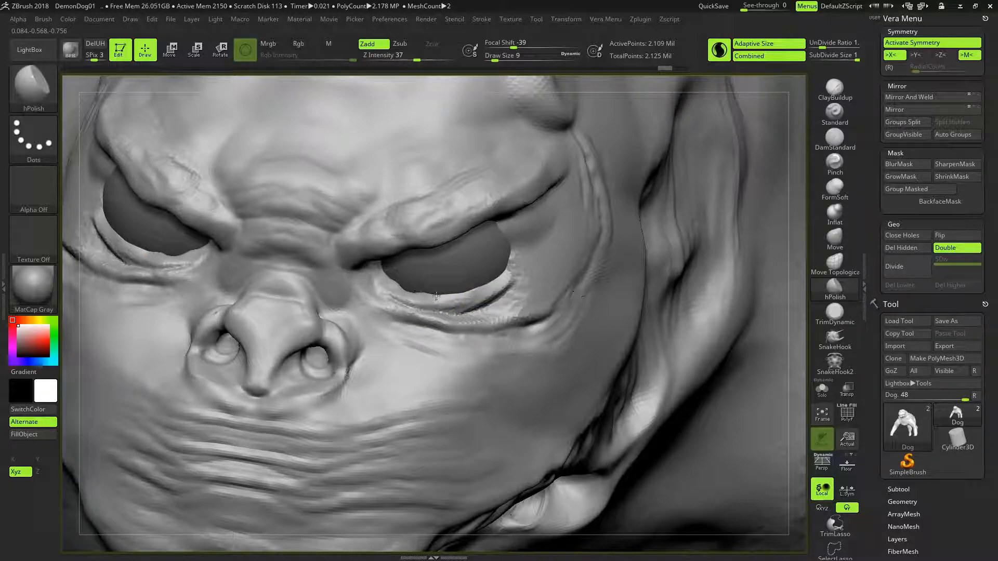
drag(457, 301, 472, 298)
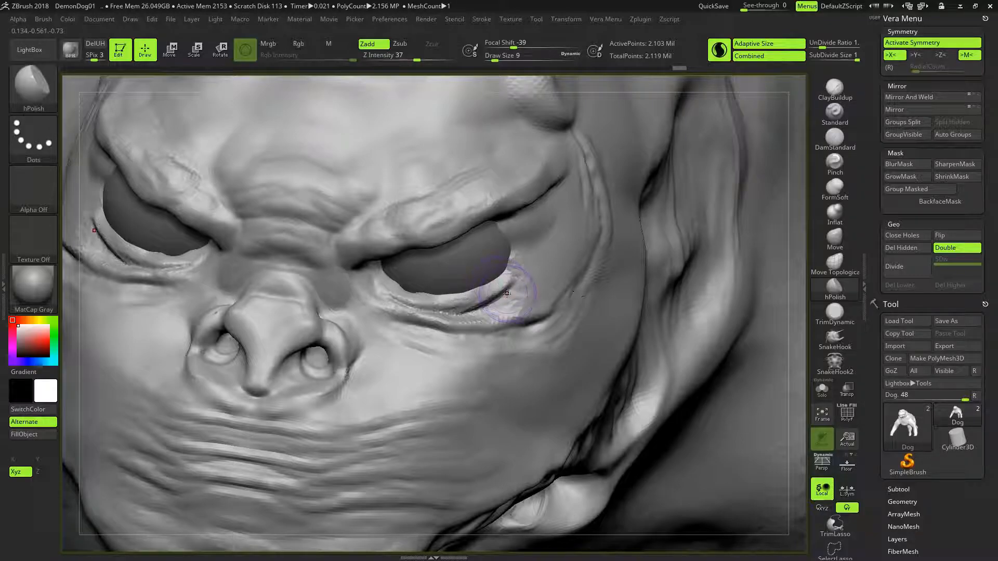
- Flatten the lower eyelid rims toward the outer eye corners with the TrimDynamic brush at draw size 9
click(834, 312)
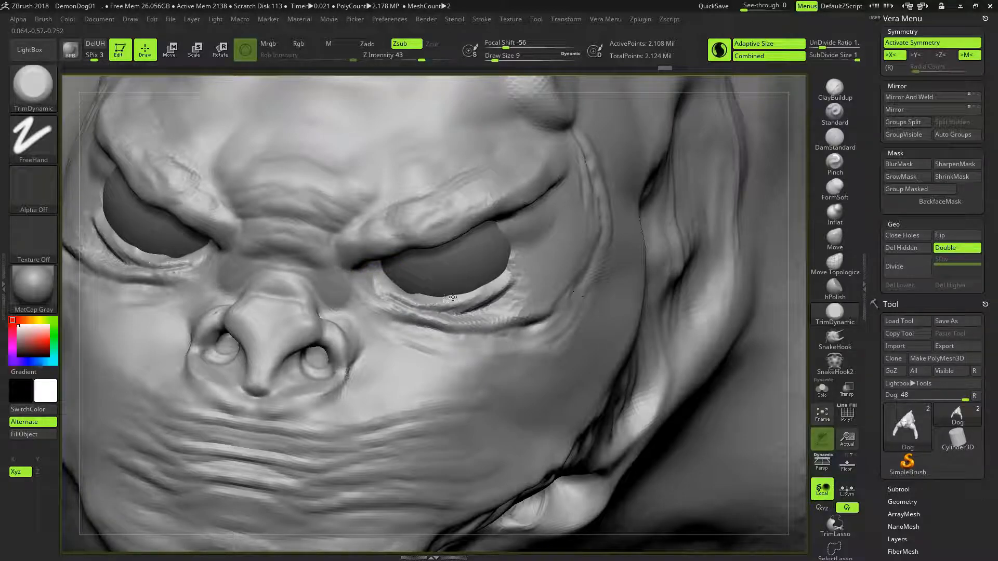
drag(422, 285, 523, 318)
right_drag(527, 349, 518, 314)
- Adjust the shape of the lower eyelids with the Move brush at draw size 22
click(834, 239)
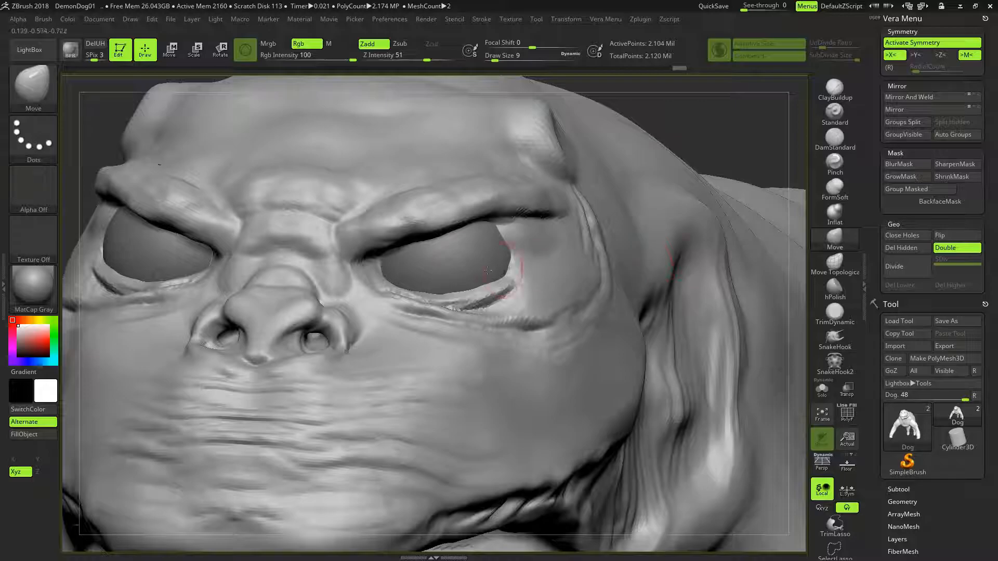
key(bracketright)
drag(441, 295, 440, 286)
mouse_move(591, 271)
right_down()
mouse_move(468, 270)
mouse_move(538, 277)
mouse_move(527, 252)
right_up()
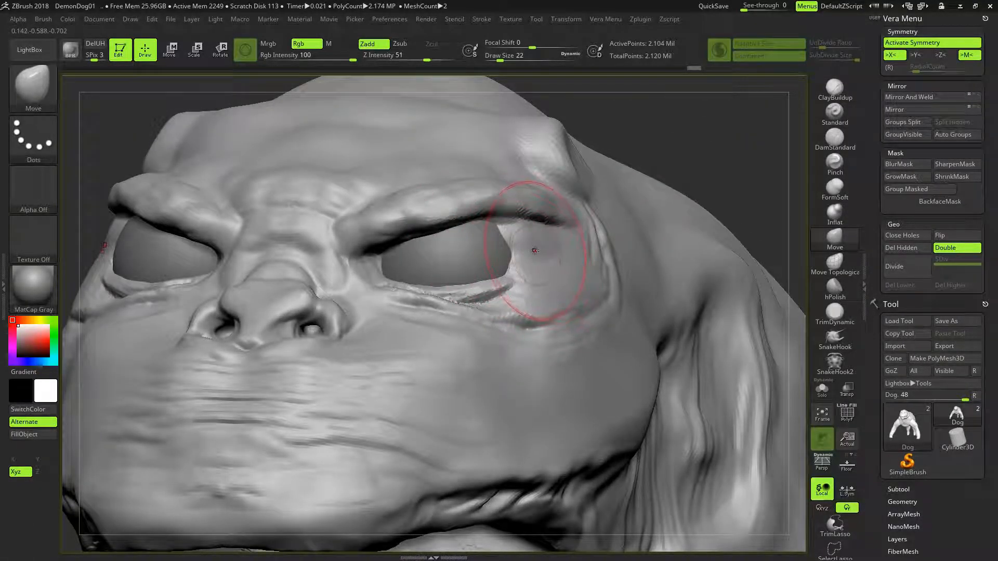
- Build up the outer eye corners with the ClayBuildup brush at draw size 9 and pull them against the eyeballs with the Move brush
click(833, 88)
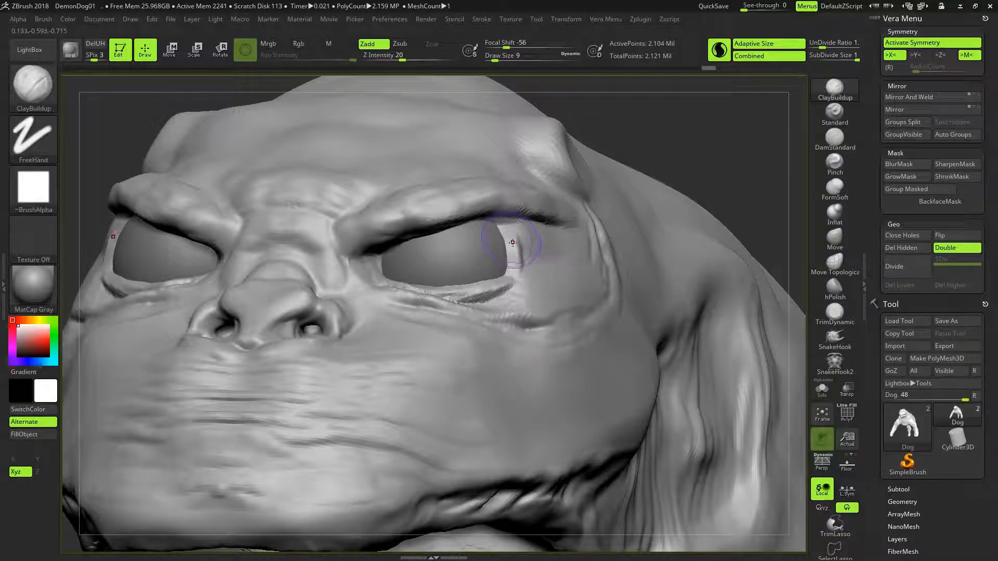
right_drag(537, 252, 468, 248)
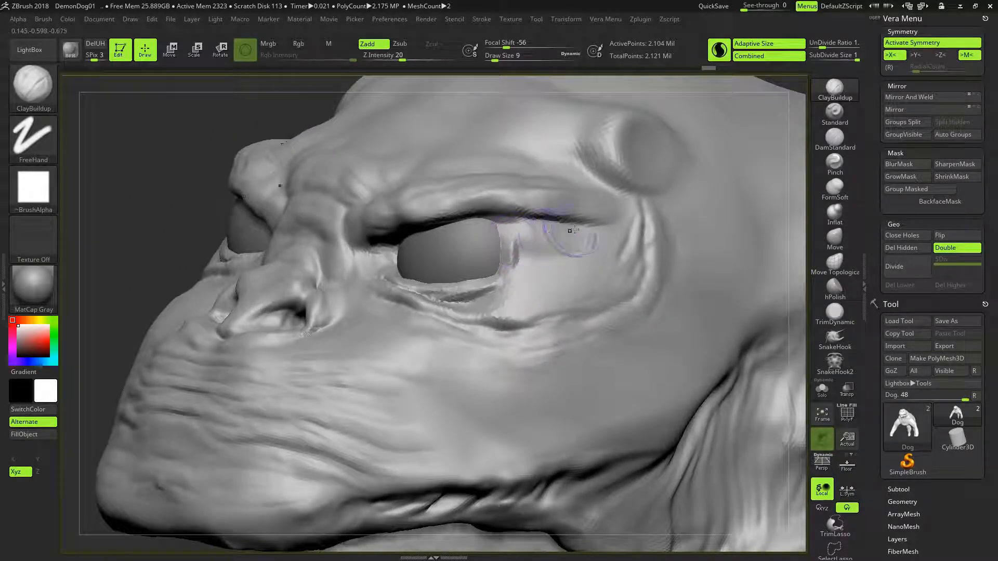
click(834, 239)
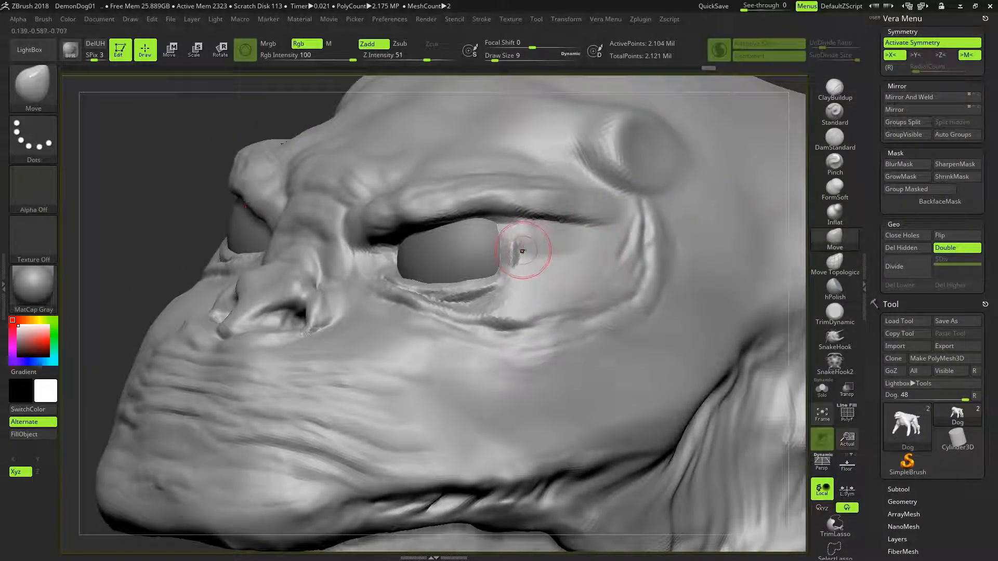
key(])
drag(517, 252, 507, 255)
mouse_move(495, 317)
right_down()
mouse_move(532, 299)
mouse_move(523, 302)
mouse_move(521, 278)
right_up()
- Try to build up the upper eyelids beneath the brow with the ClayBuildup brush at draw size 14
click(833, 89)
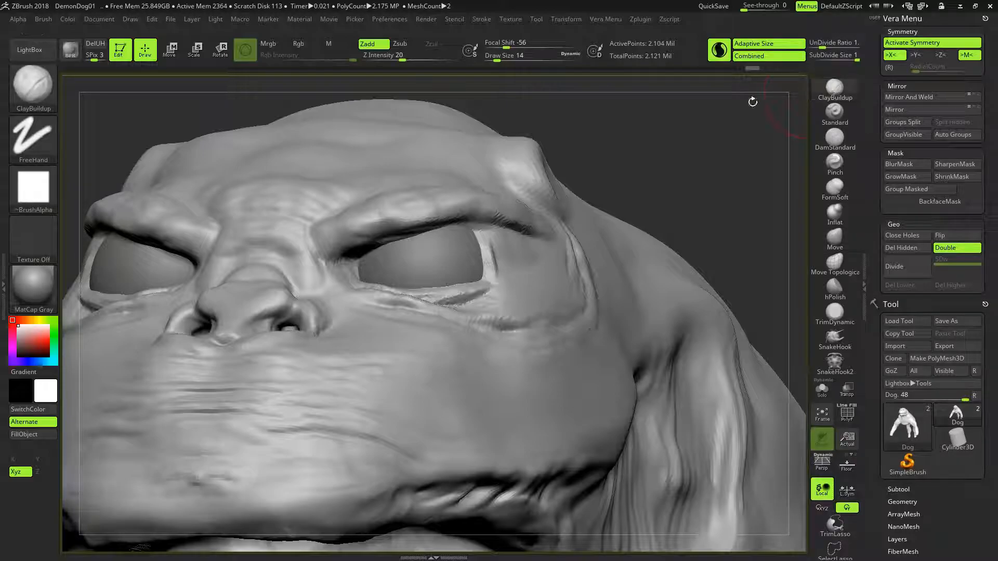
mouse_move(384, 243)
mouse_down()
mouse_move(366, 247)
mouse_move(435, 229)
mouse_up()
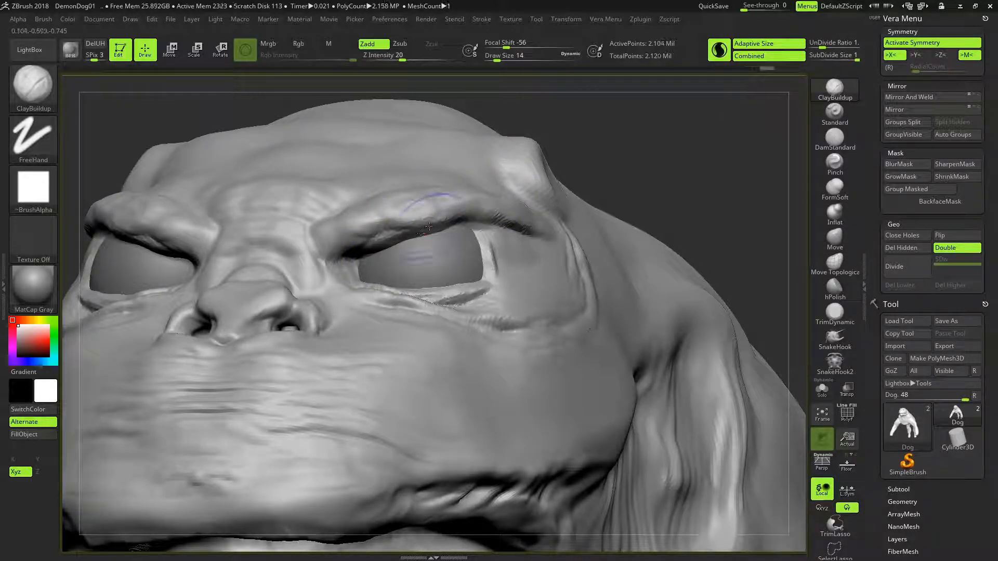
key(ctrl+z)
- Try to mask the brow ridges using the MaskPen with the Curve stroke
right_drag(461, 240, 451, 212)
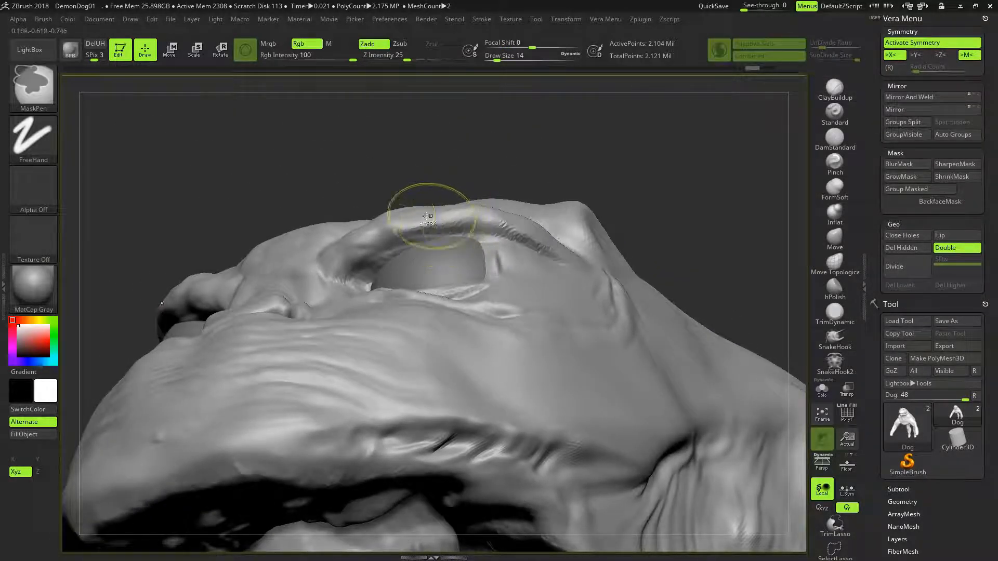
ctrl+drag(346, 156, 311, 190)
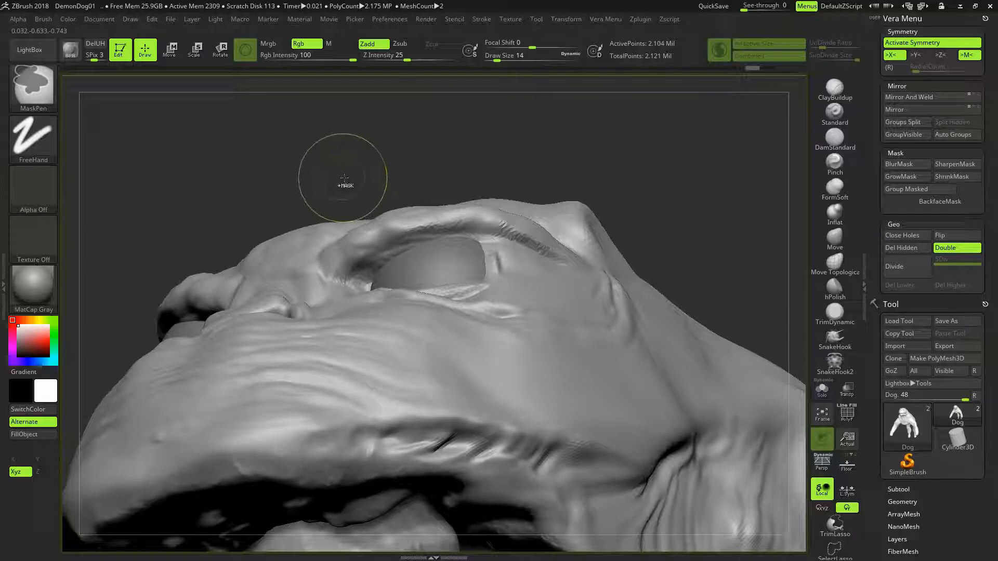
click(29, 145)
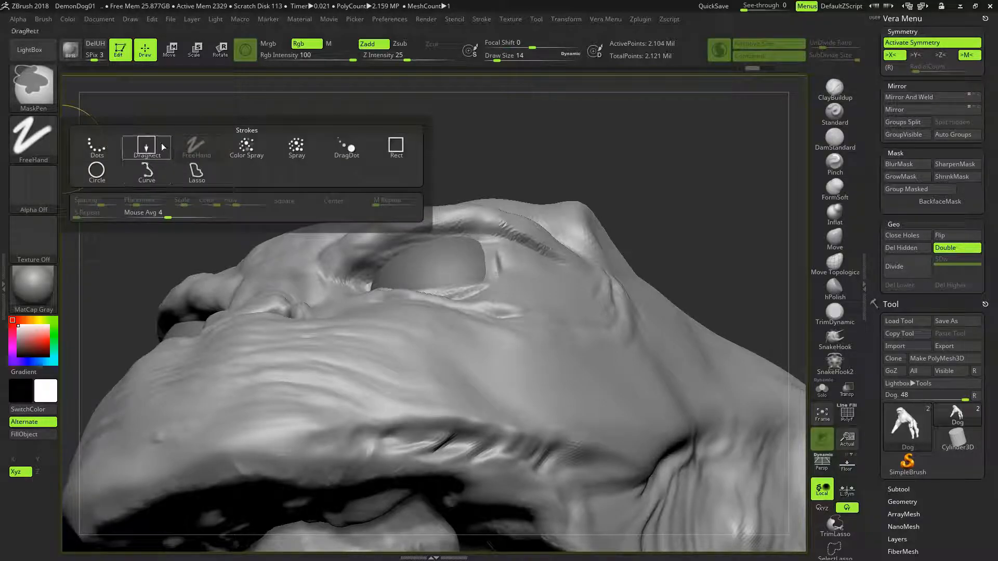
click(141, 167)
mouse_move(434, 151)
ctrl+mouse_down()
mouse_move(357, 189)
mouse_move(328, 218)
mouse_move(312, 265)
mouse_move(327, 278)
mouse_move(306, 212)
mouse_move(336, 159)
mouse_move(328, 157)
ctrl+mouse_up()
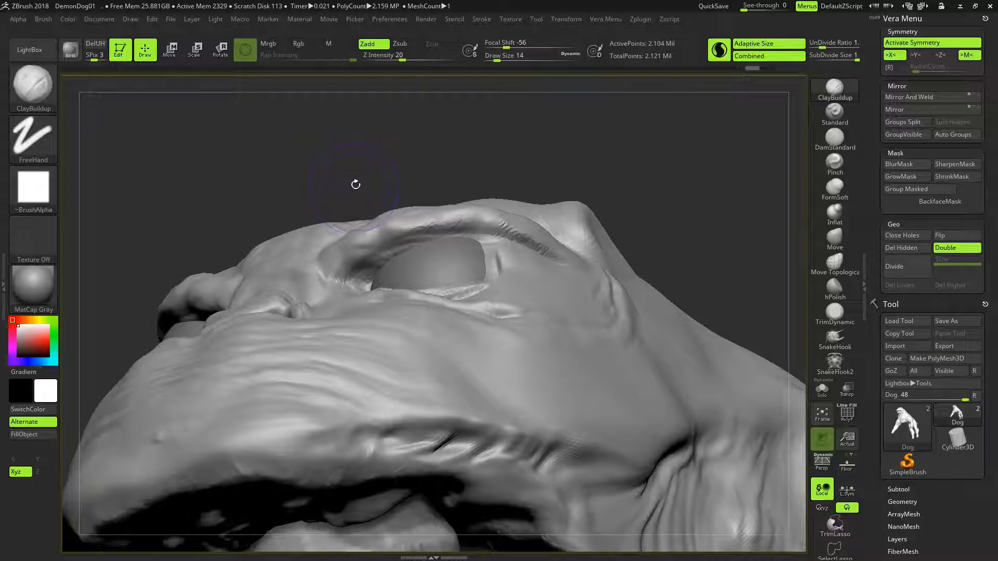
- Mask the brow ridges and forehead above the eyes using the MaskPen with the Lasso stroke
key(ctrl)
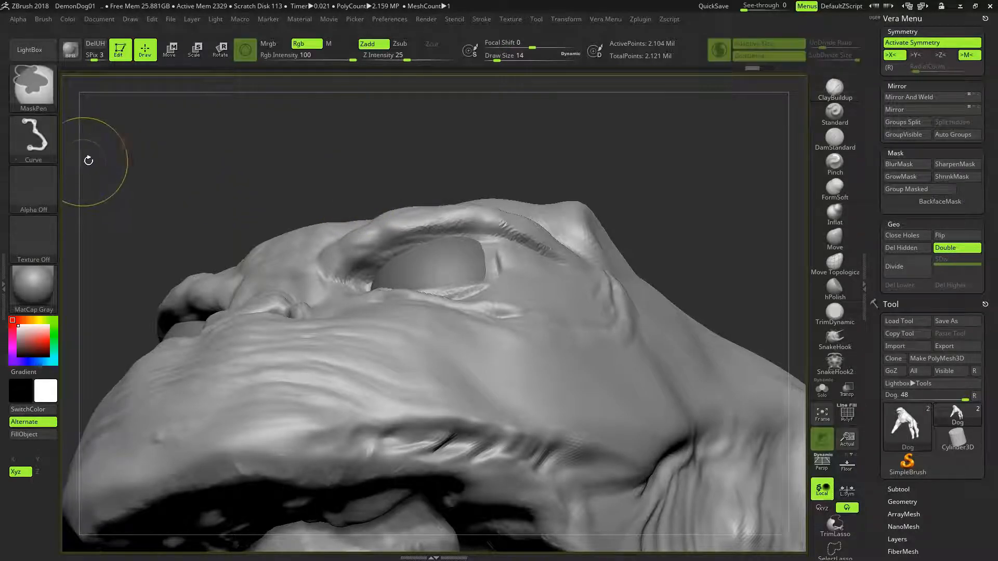
click(40, 149)
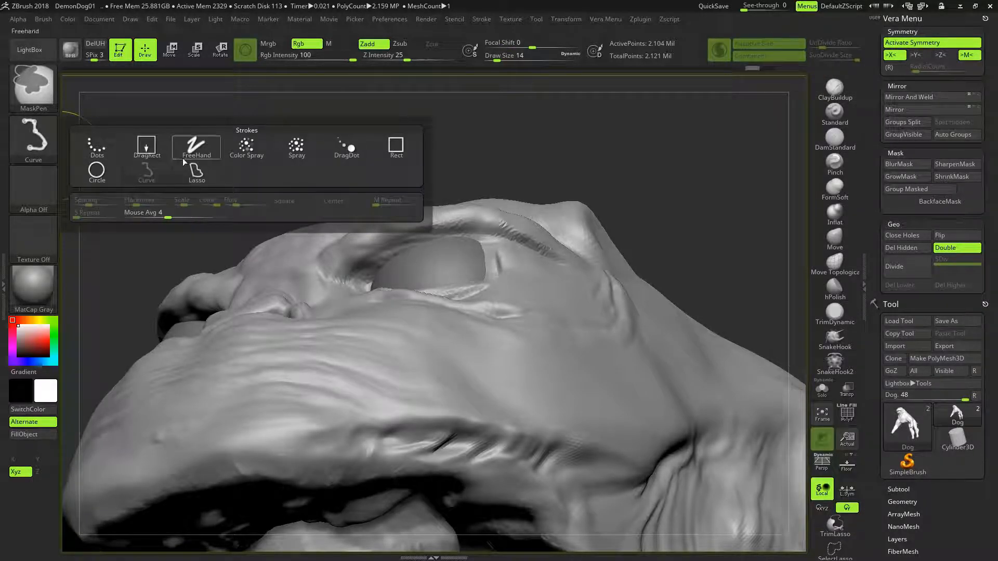
click(195, 173)
mouse_move(458, 144)
ctrl+mouse_down()
mouse_move(357, 178)
mouse_move(323, 219)
mouse_move(323, 275)
mouse_move(347, 284)
ctrl+mouse_up()
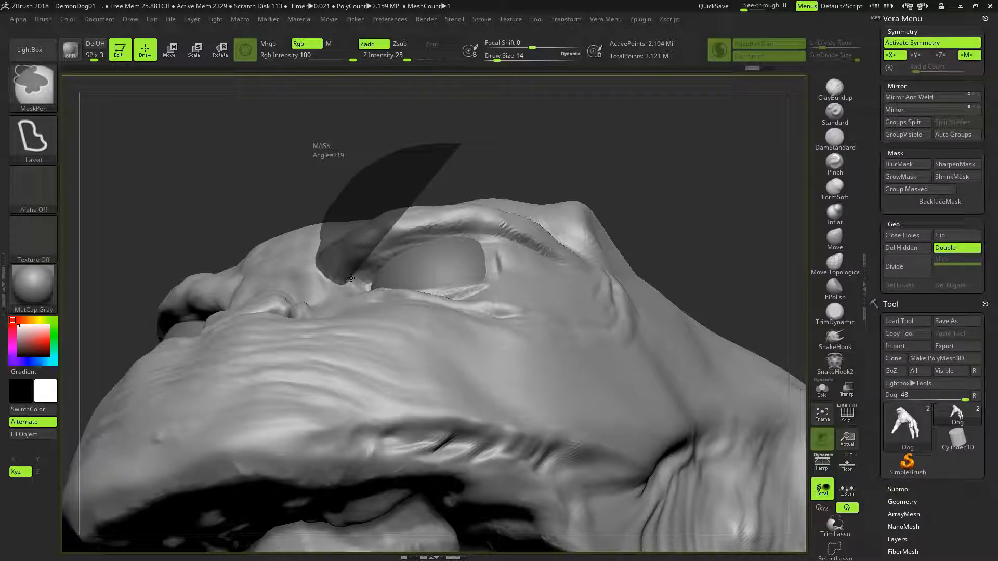
mouse_move(388, 245)
ctrl+mouse_down()
mouse_move(457, 232)
mouse_move(587, 273)
ctrl+mouse_up()
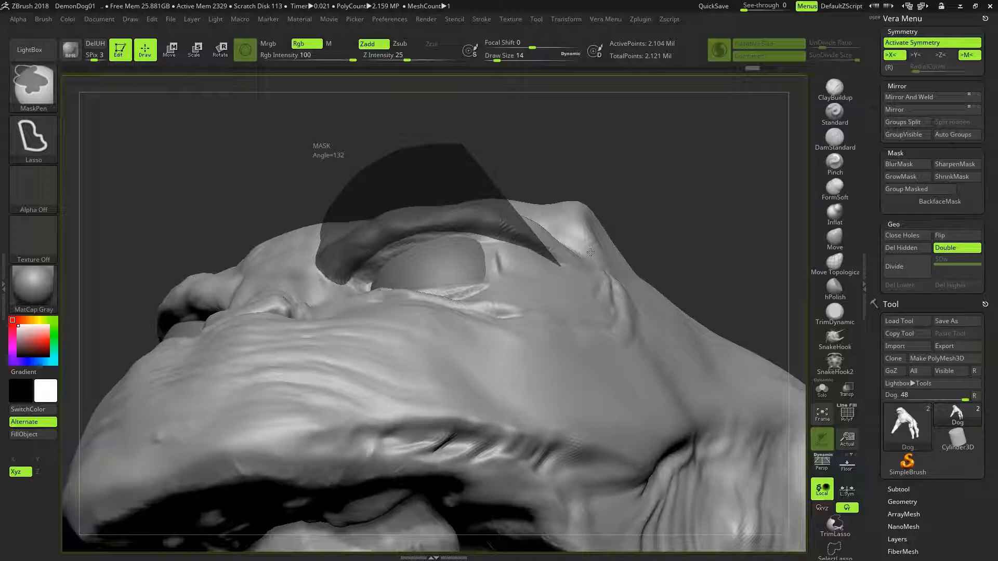
ctrl+drag(565, 212, 546, 212)
- Build up the upper eyelids beneath the masked brow from the inner eye corners with the ClayBuildup brush at draw size 14
mouse_move(600, 177)
mouse_down()
mouse_move(608, 154)
mouse_move(626, 188)
mouse_move(617, 160)
mouse_move(679, 131)
mouse_up()
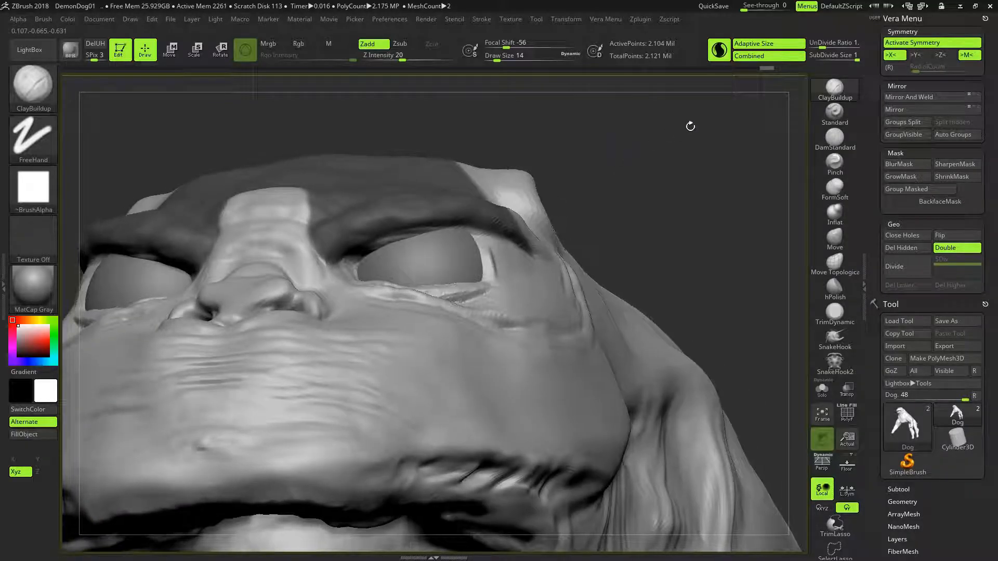
drag(530, 203, 453, 227)
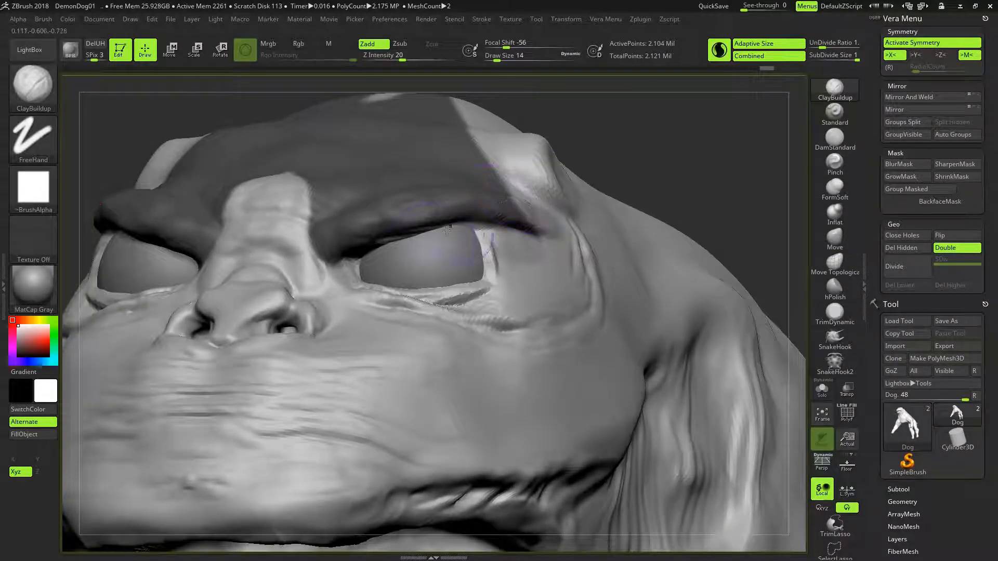
drag(635, 138, 584, 141)
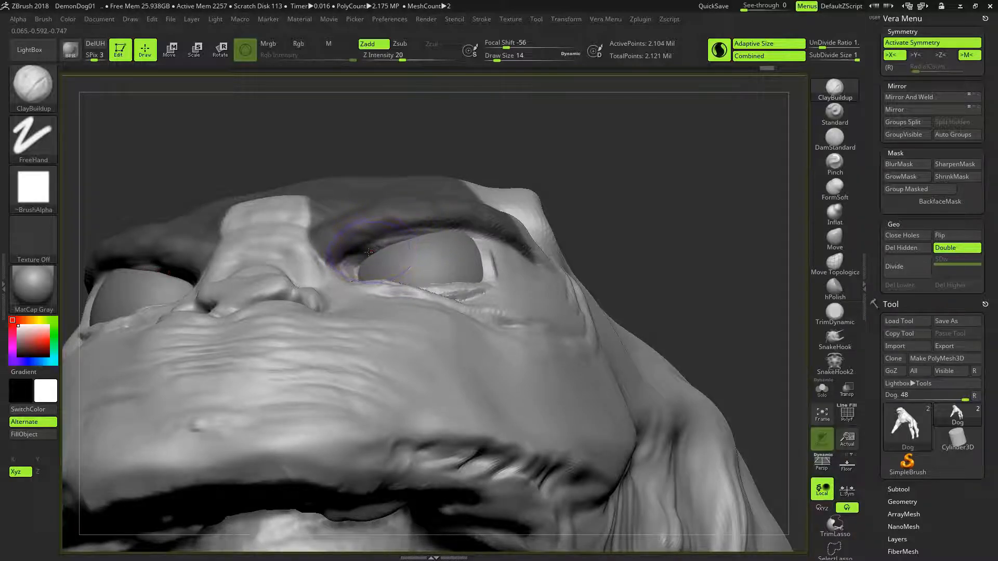
mouse_move(372, 250)
mouse_down()
mouse_move(354, 262)
mouse_move(395, 240)
mouse_move(435, 236)
mouse_up()
key(ctrl+z)
mouse_move(380, 258)
mouse_down()
mouse_move(396, 242)
mouse_move(445, 241)
mouse_up()
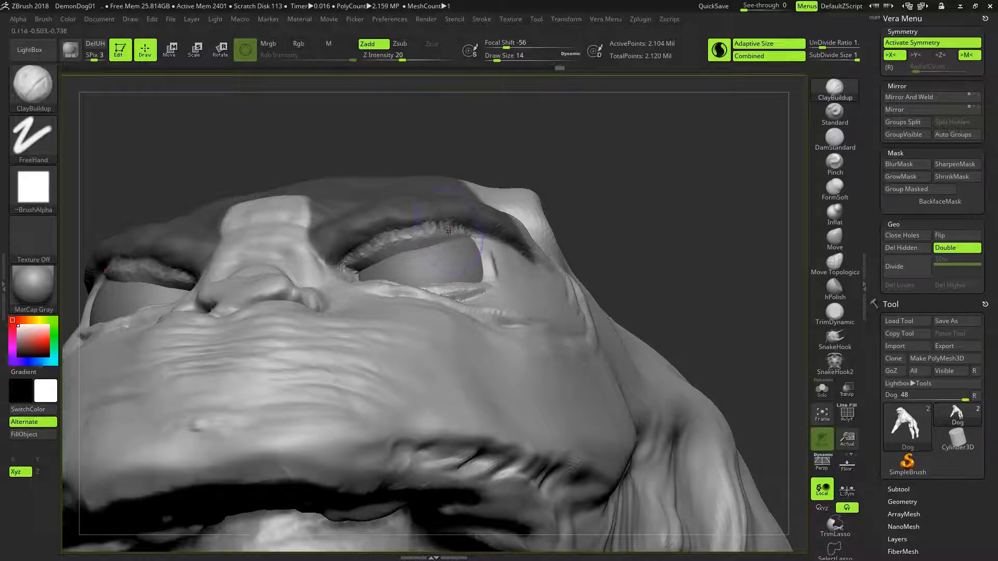
- Thicken the upper eyelids and extend them to the outer eye corners with the ClayBuildup brush
drag(552, 158, 554, 203)
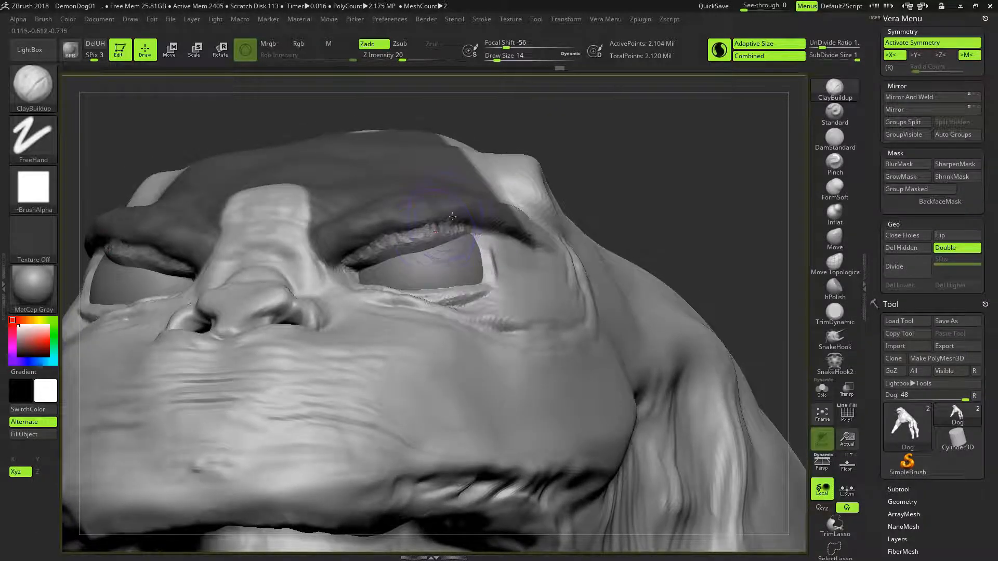
drag(399, 257, 351, 271)
drag(476, 237, 455, 239)
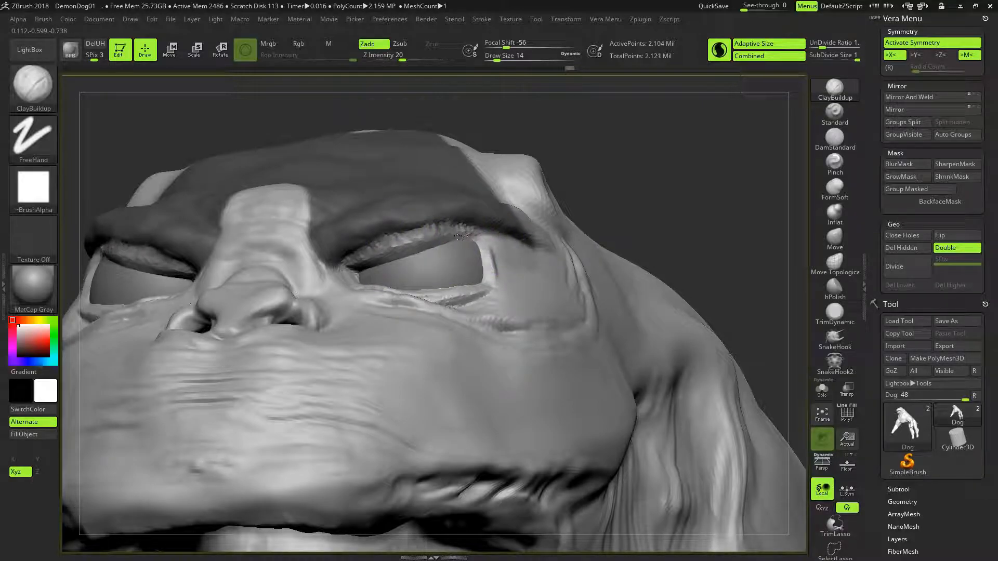
drag(618, 171, 502, 215)
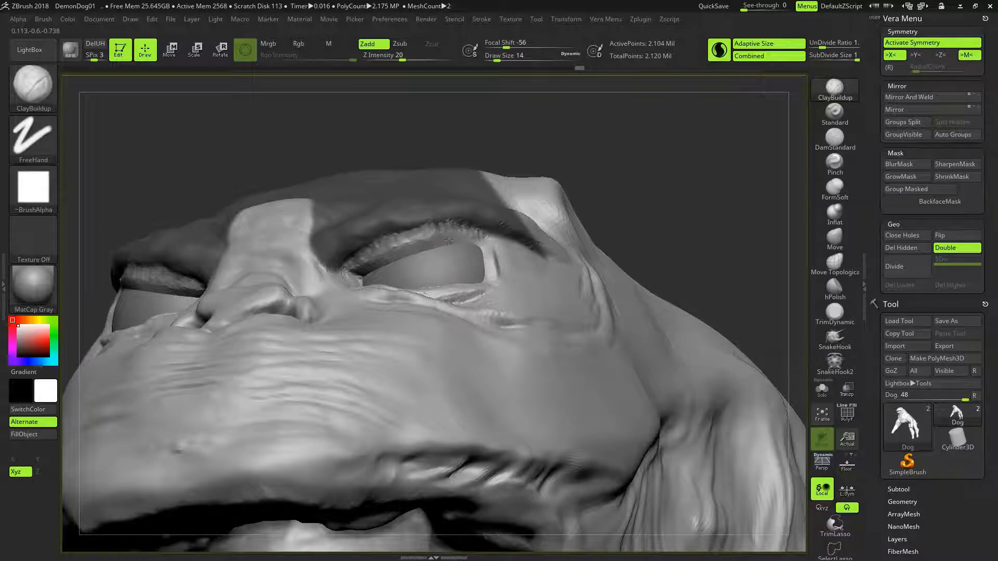
mouse_move(572, 166)
mouse_down()
mouse_move(587, 181)
mouse_move(569, 156)
mouse_move(493, 229)
mouse_up()
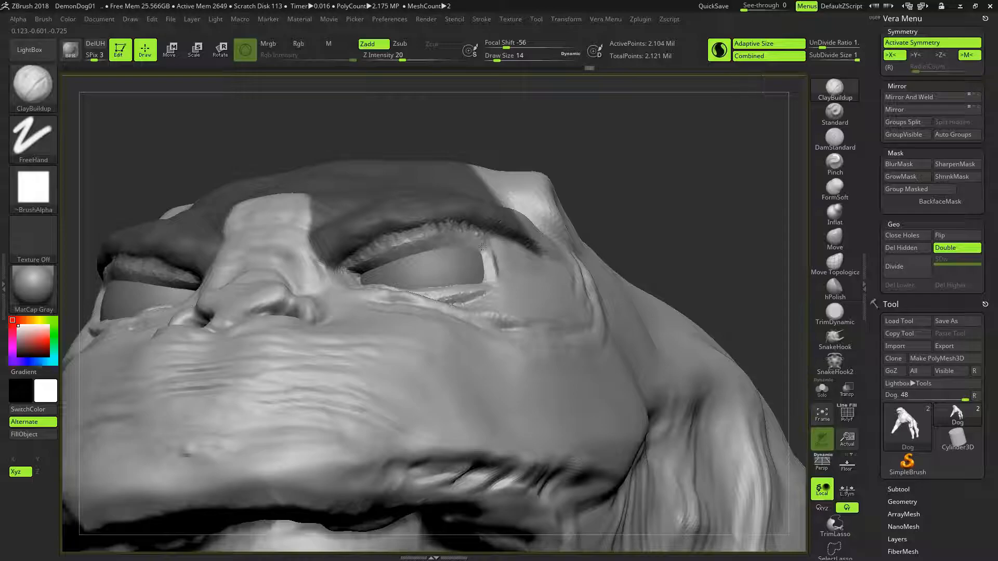
drag(549, 160, 533, 211)
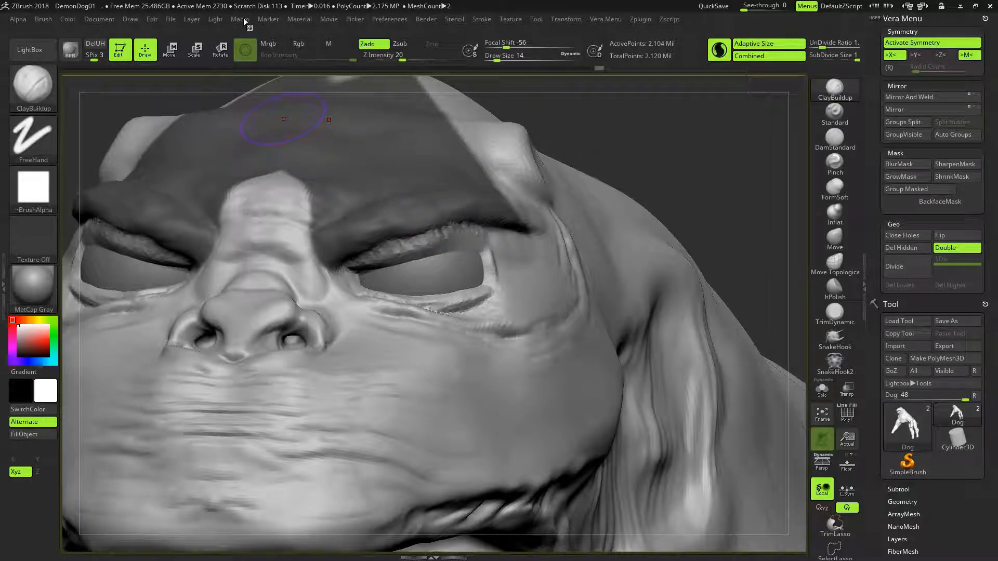
- Save the project under the new name DemonDog02.ZPR in the UserInterfaceLayouts folder
click(186, 21)
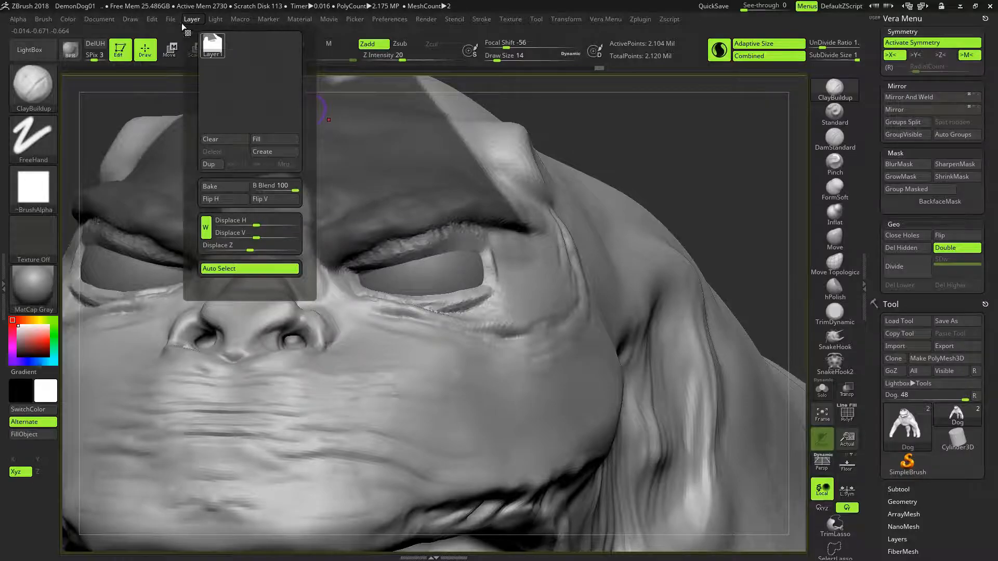
click(171, 19)
click(251, 42)
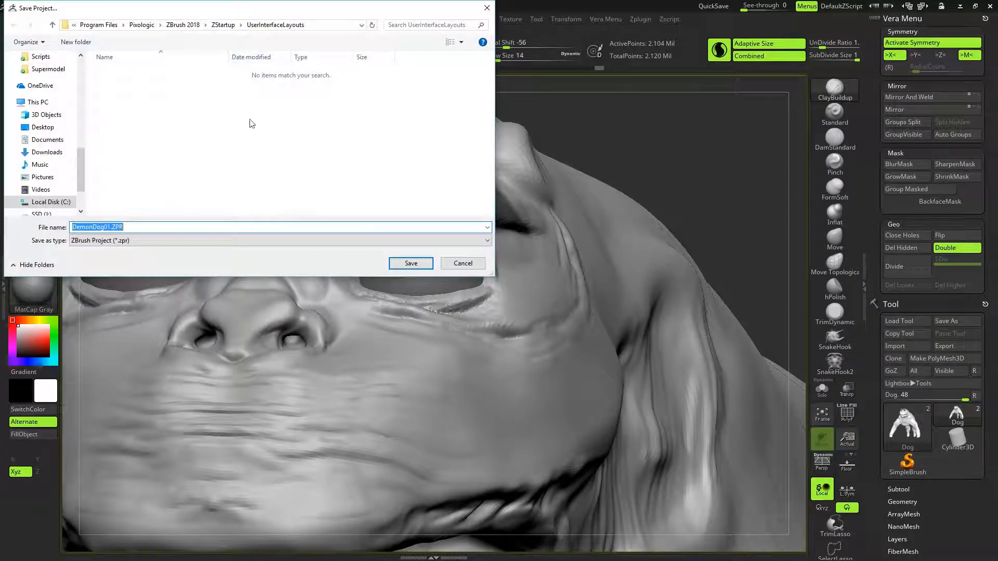
click(111, 227)
click(411, 263)
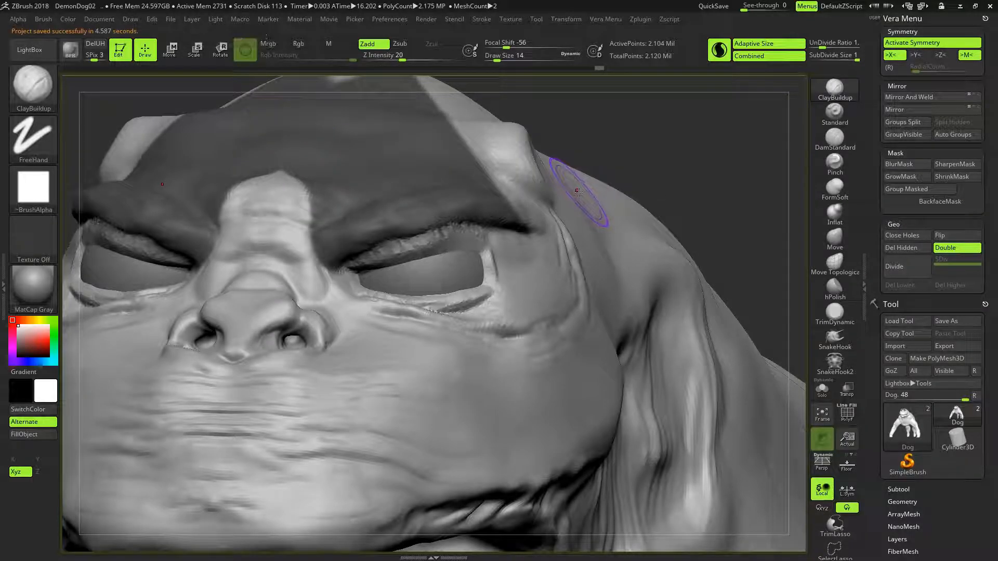
- Save the project as DemonDog02.ZPR in the ZBrush 2018 folder ZProjects > VeraFXProjects > DemonDog
click(174, 20)
click(242, 39)
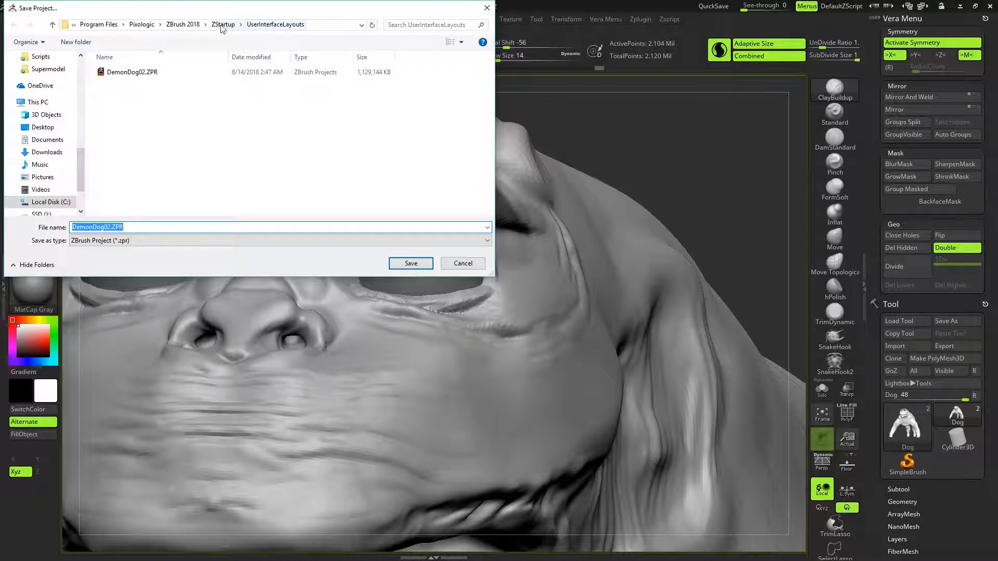
click(161, 73)
click(188, 26)
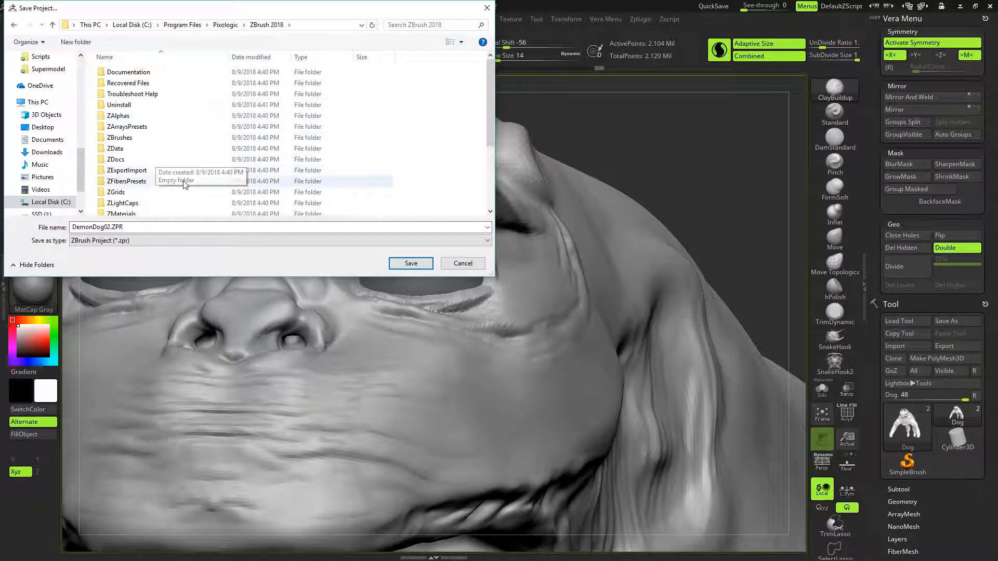
drag(490, 85, 497, 153)
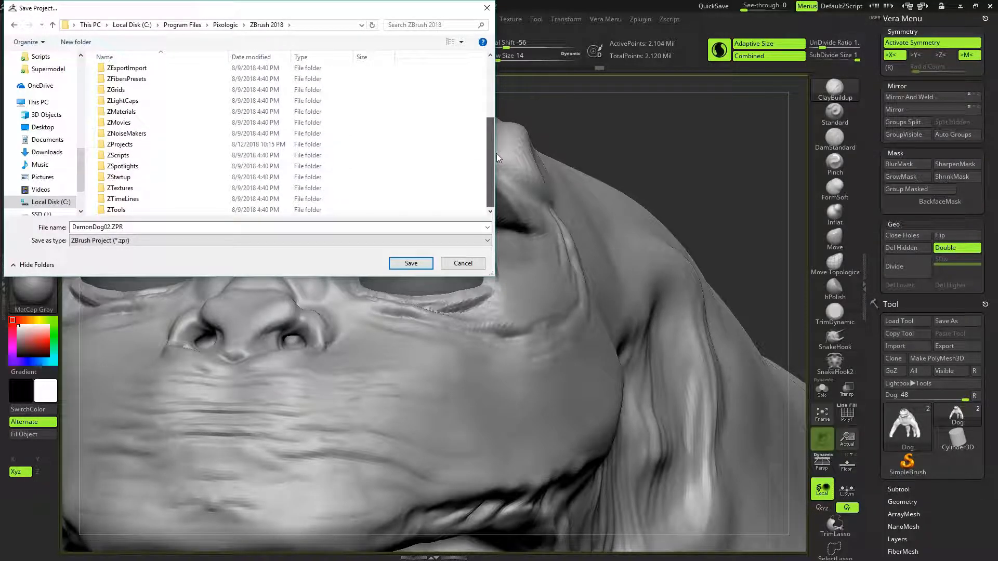
double_click(111, 145)
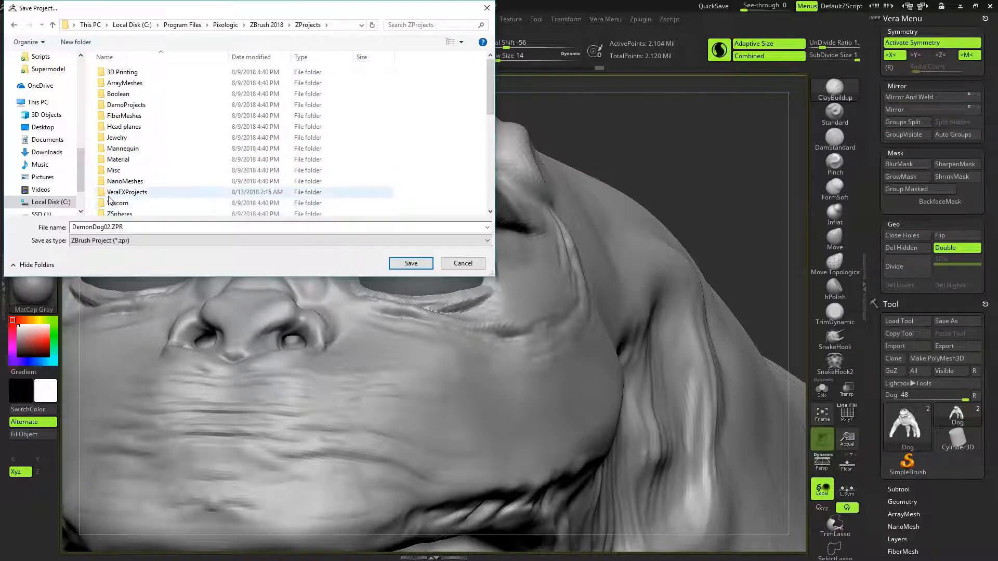
double_click(125, 192)
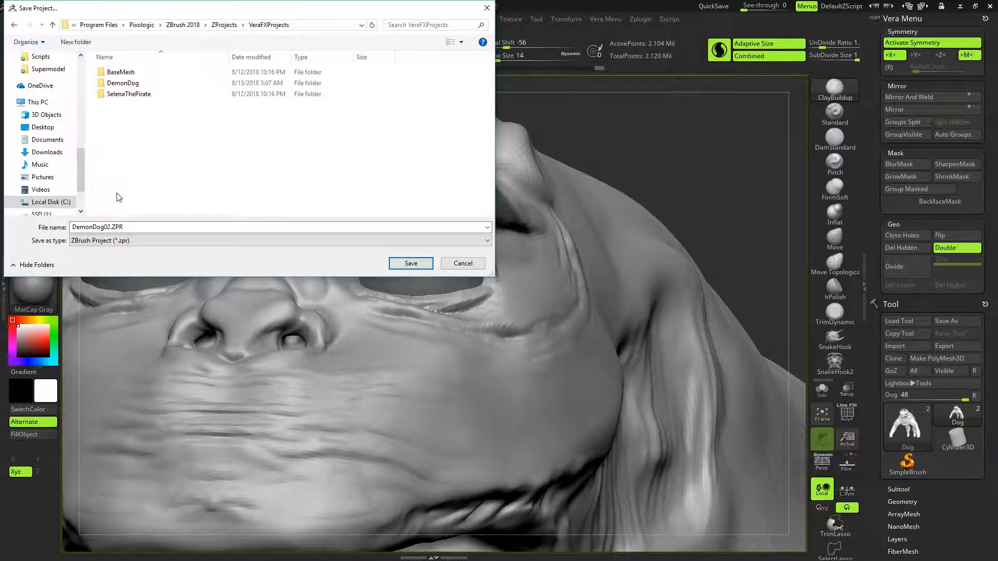
double_click(119, 83)
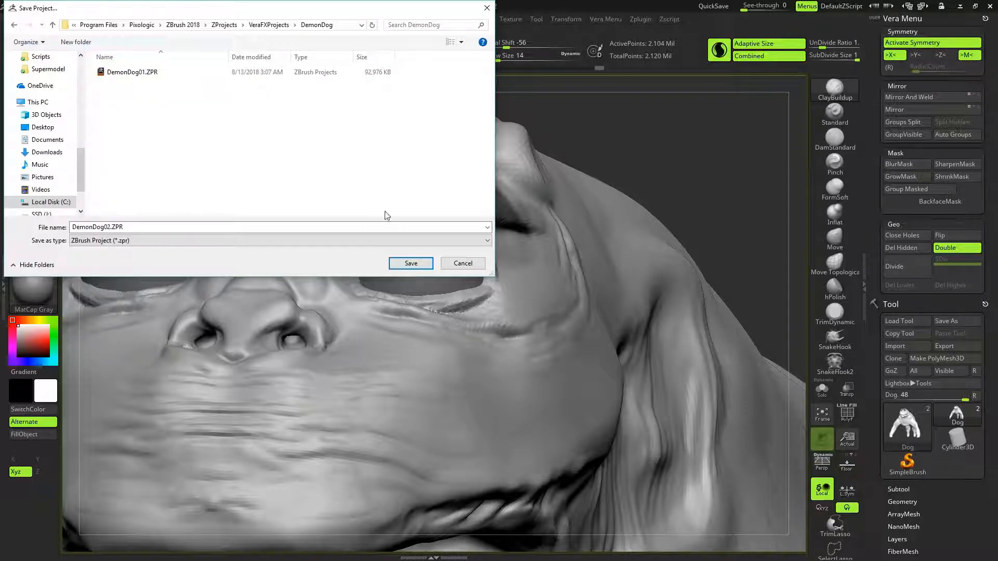
click(410, 263)
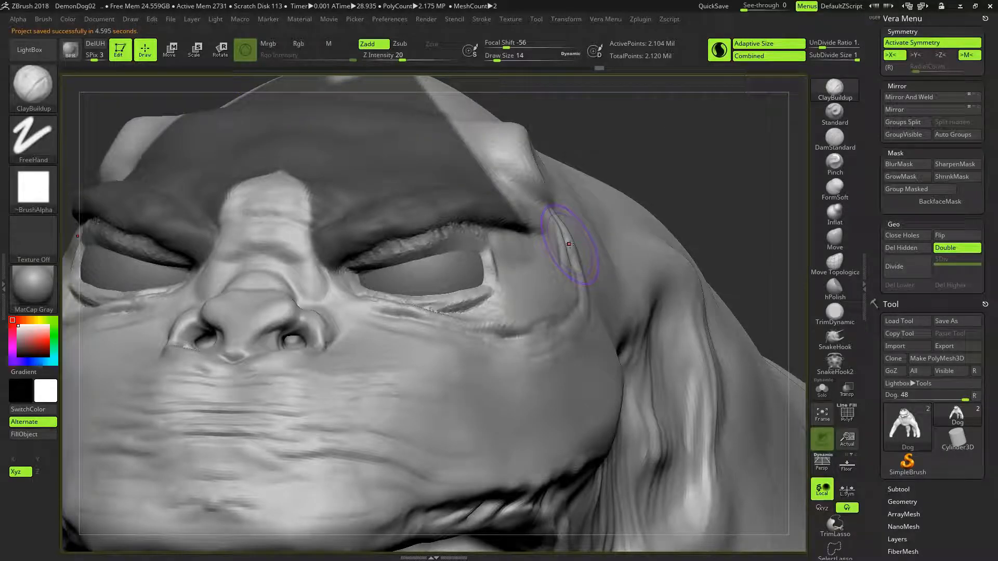
- Refine the upper eyelids beneath the masked brow at draw size 6 and smooth their rough strokes from inner to outer corner
mouse_move(478, 273)
right_down()
mouse_move(506, 283)
mouse_move(461, 267)
mouse_move(467, 257)
right_up()
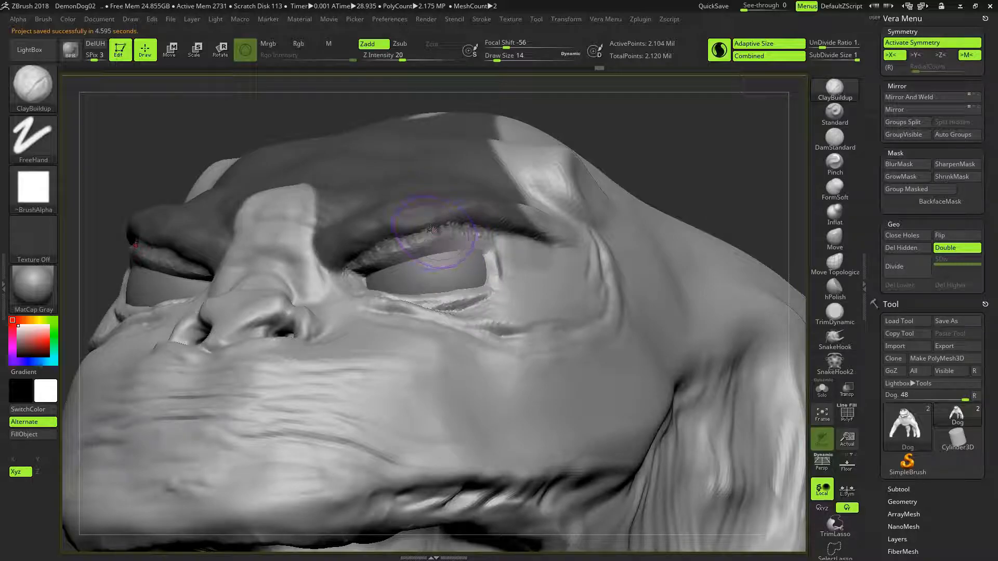
key(shift)
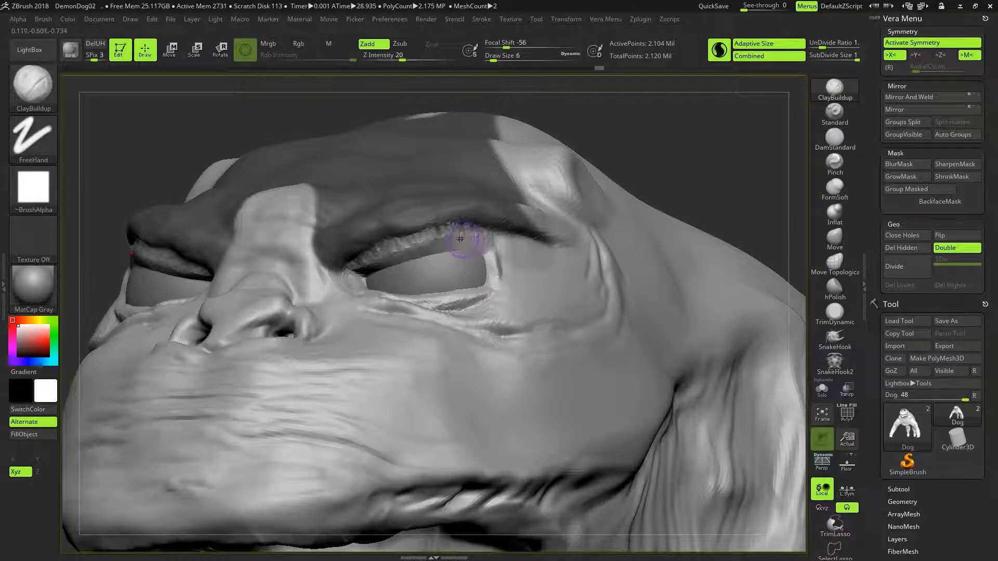
key(shift)
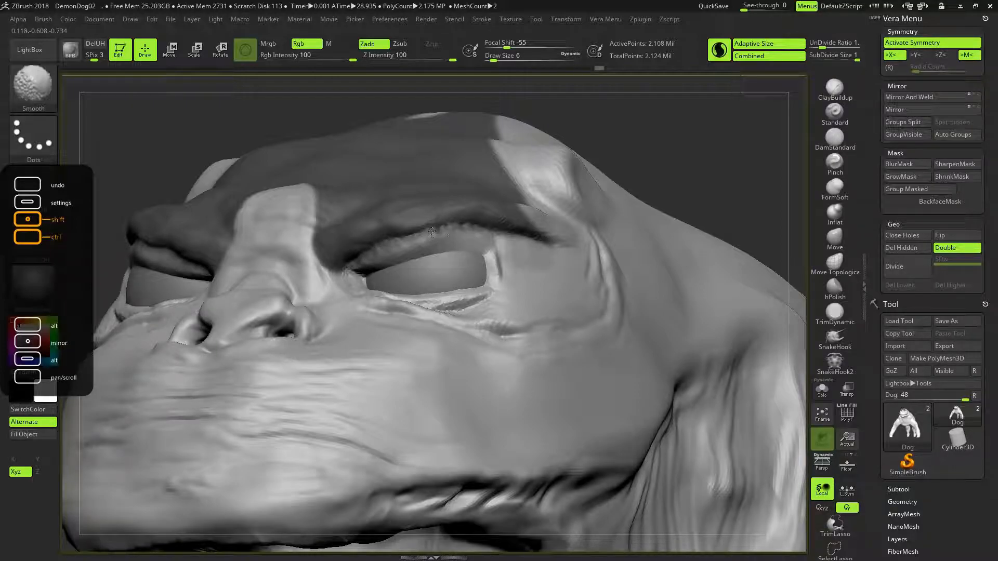
shift+drag(445, 225, 433, 231)
shift+drag(352, 268, 344, 276)
mouse_move(462, 225)
shift+mouse_down()
mouse_move(448, 229)
mouse_move(477, 229)
shift+mouse_up()
mouse_move(661, 167)
mouse_down()
mouse_move(675, 127)
mouse_move(659, 148)
mouse_up()
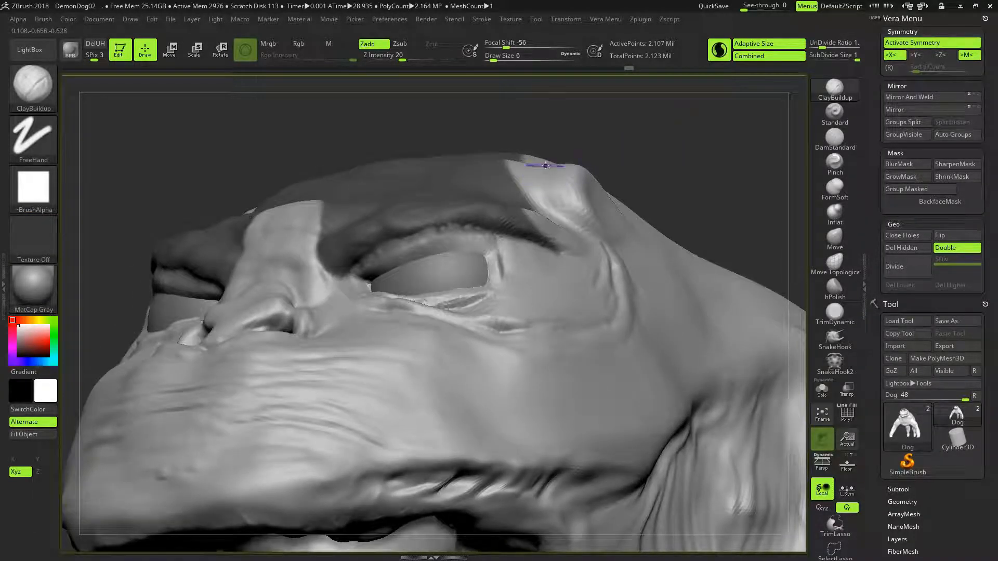
- Clear the brow mask and carve the crease between brow and upper eyelids with the DamStandard brush at draw size 6
key(ctrl)
ctrl+click(632, 156)
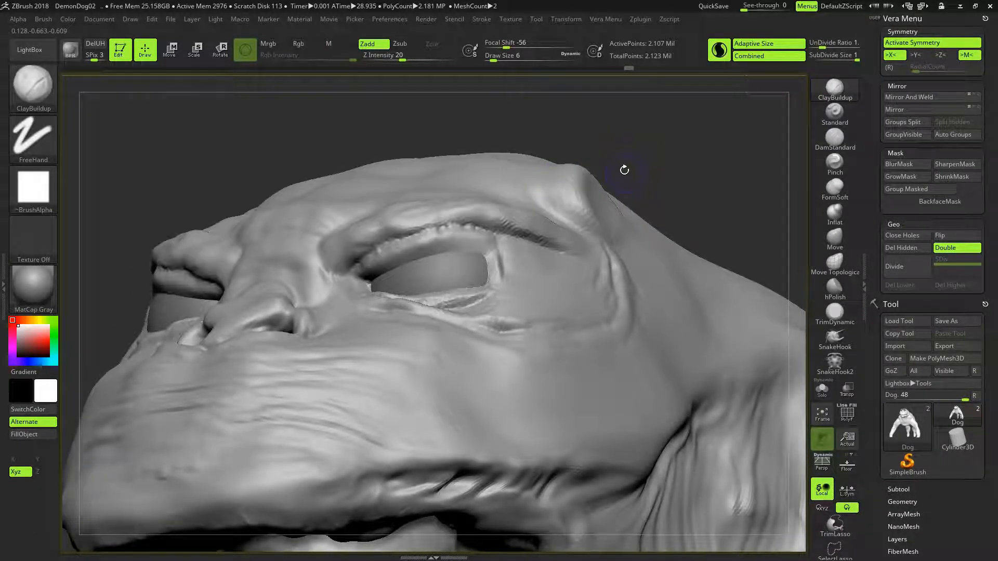
click(835, 138)
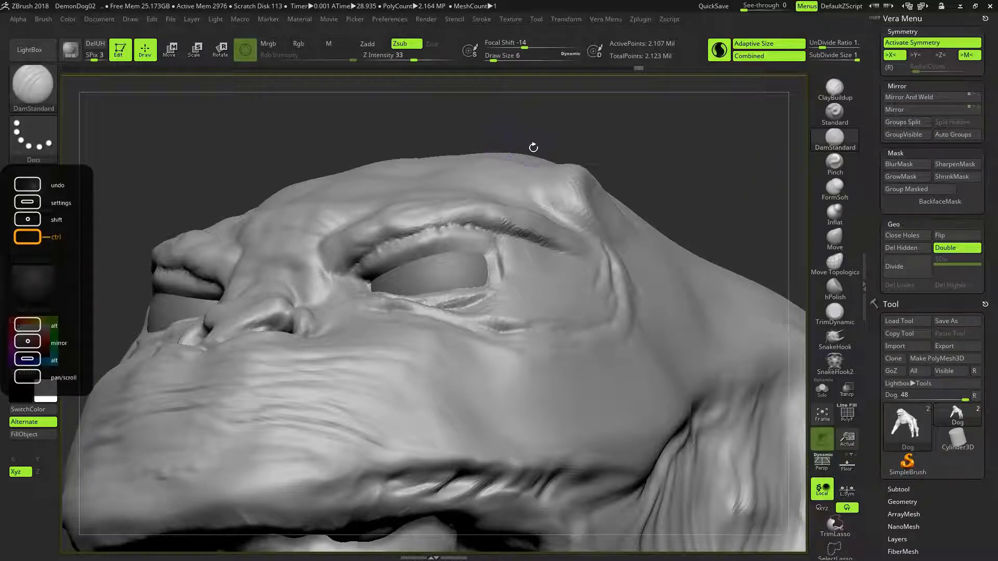
drag(532, 147, 422, 233)
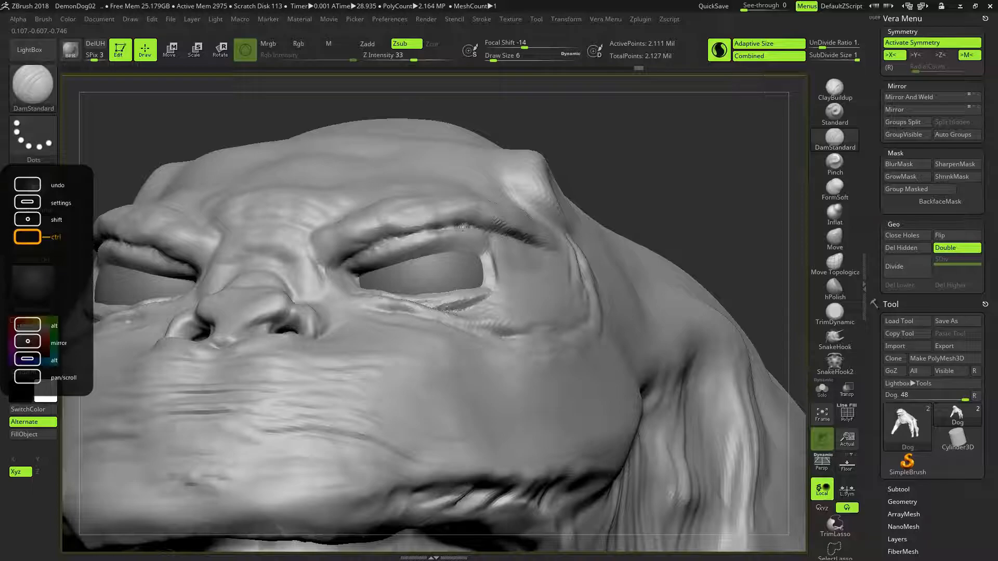
mouse_move(451, 226)
mouse_down()
mouse_move(466, 227)
mouse_move(379, 242)
mouse_move(436, 232)
mouse_up()
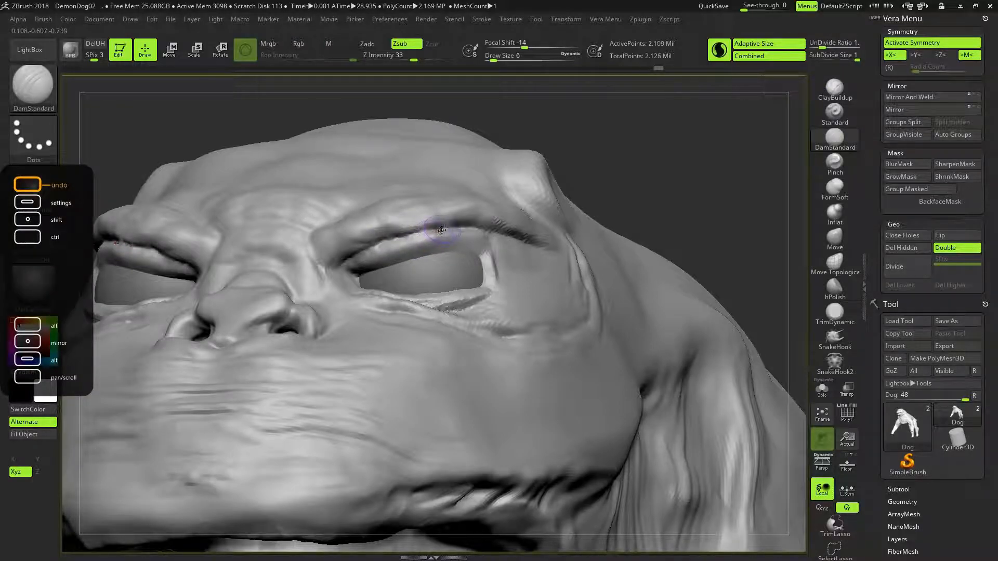
mouse_move(619, 178)
mouse_down()
mouse_move(628, 150)
mouse_move(614, 171)
mouse_move(599, 169)
mouse_up()
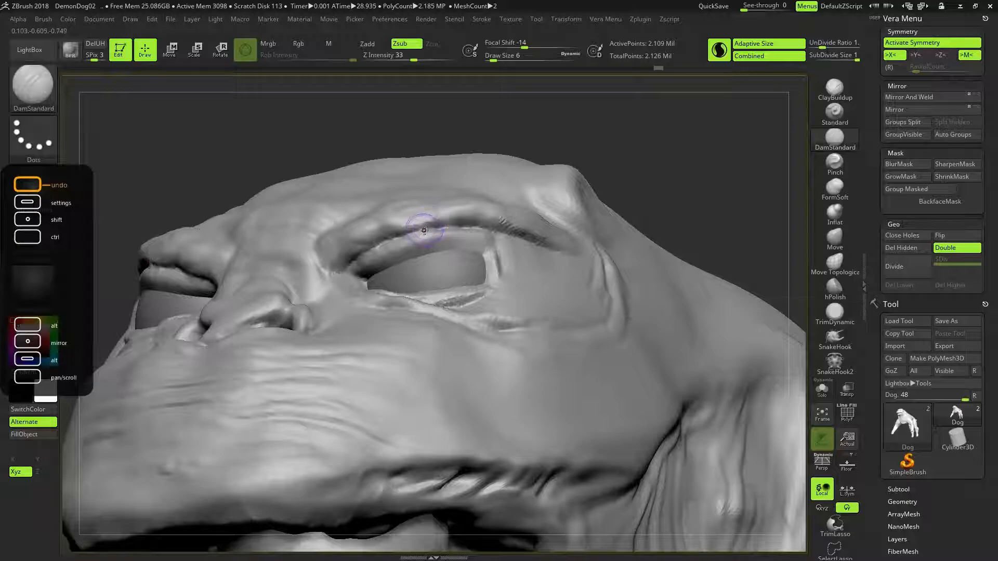
drag(429, 229, 463, 225)
- Smooth the rough outer ends of the creases beneath the brow ridges
mouse_move(646, 169)
mouse_down()
mouse_move(694, 163)
mouse_move(644, 162)
mouse_up()
key(shift)
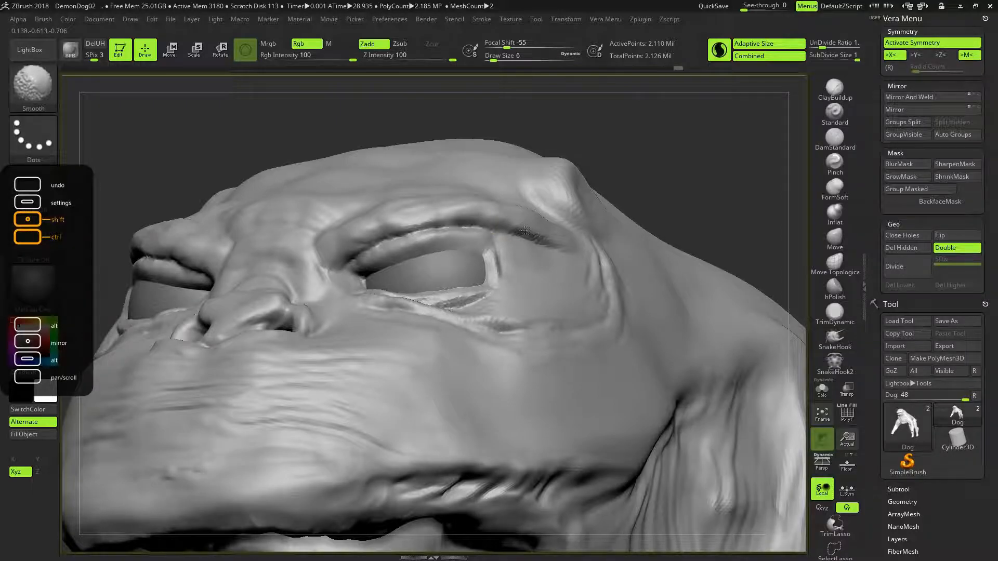
mouse_move(674, 168)
shift+mouse_down()
mouse_move(690, 191)
mouse_move(615, 203)
mouse_move(636, 197)
shift+mouse_up()
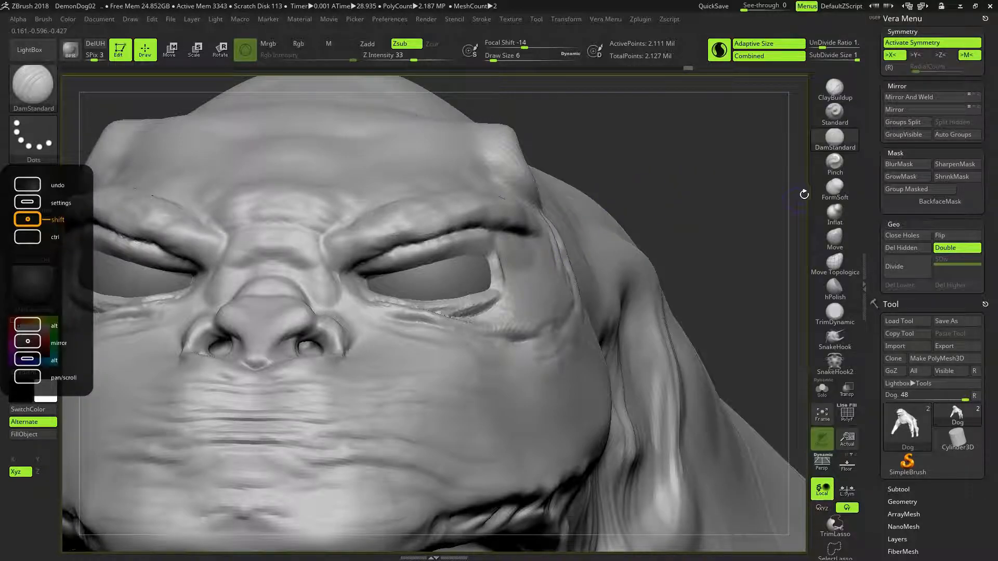
- Switch to the Move brush at draw size 18 and try reshaping the outer eye corners
click(834, 238)
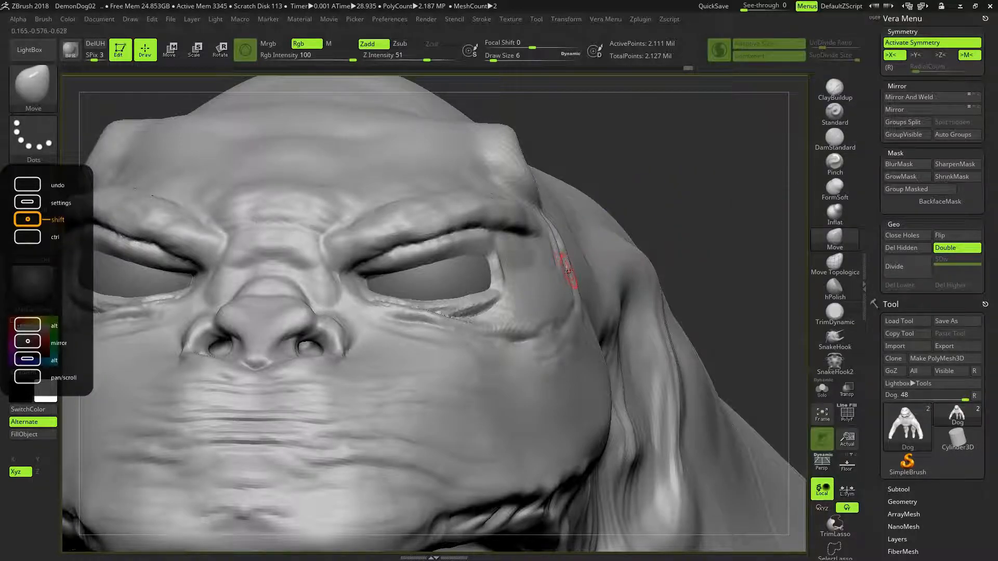
key(bracketright)
drag(512, 285, 494, 280)
drag(664, 179, 603, 176)
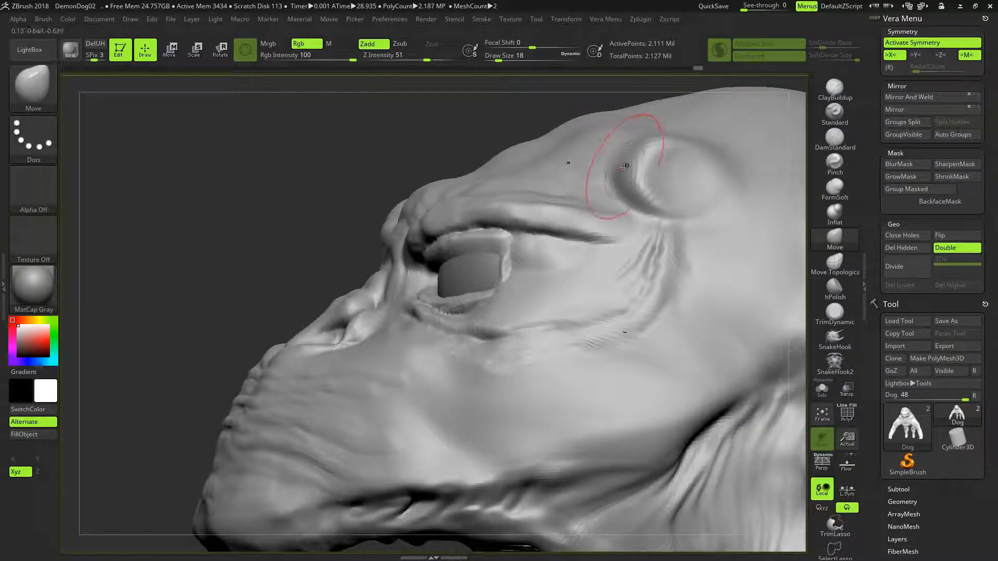
drag(387, 145, 455, 148)
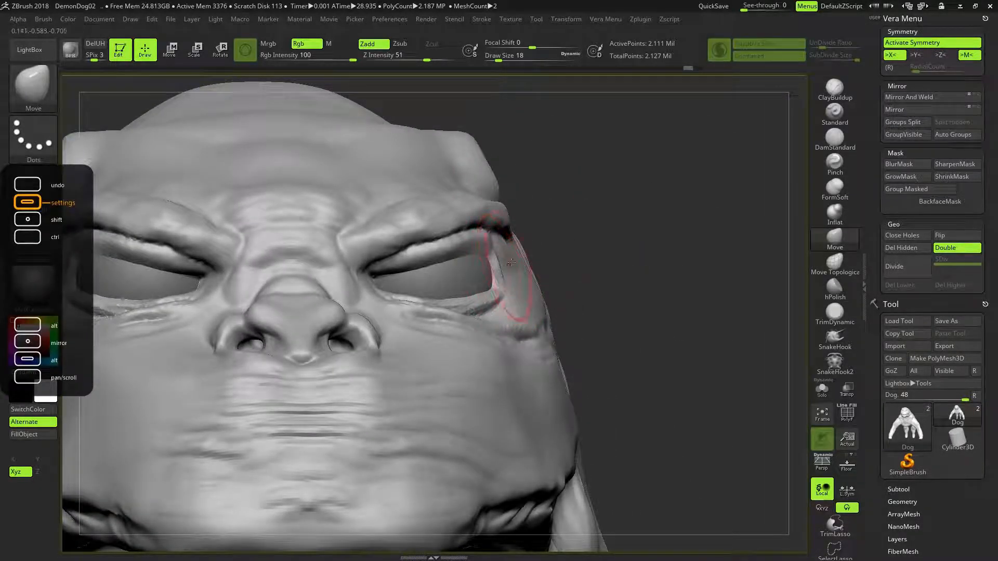
mouse_move(606, 223)
mouse_down()
mouse_move(614, 222)
mouse_move(558, 246)
mouse_up()
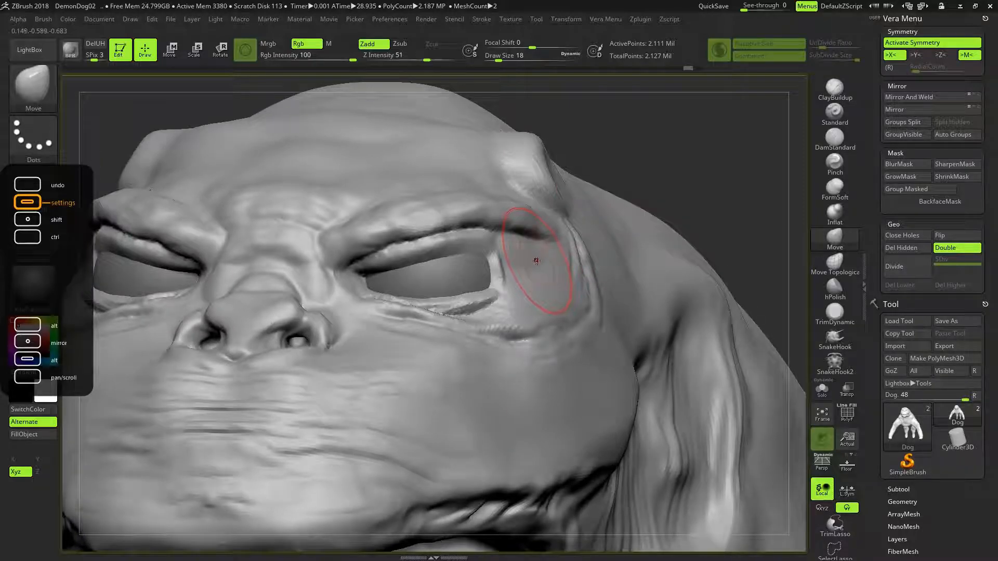
- Nudge the outer eye corners with the Move brush at draw size 7, protecting the eye openings with a temporary lasso mask
key(ctrl)
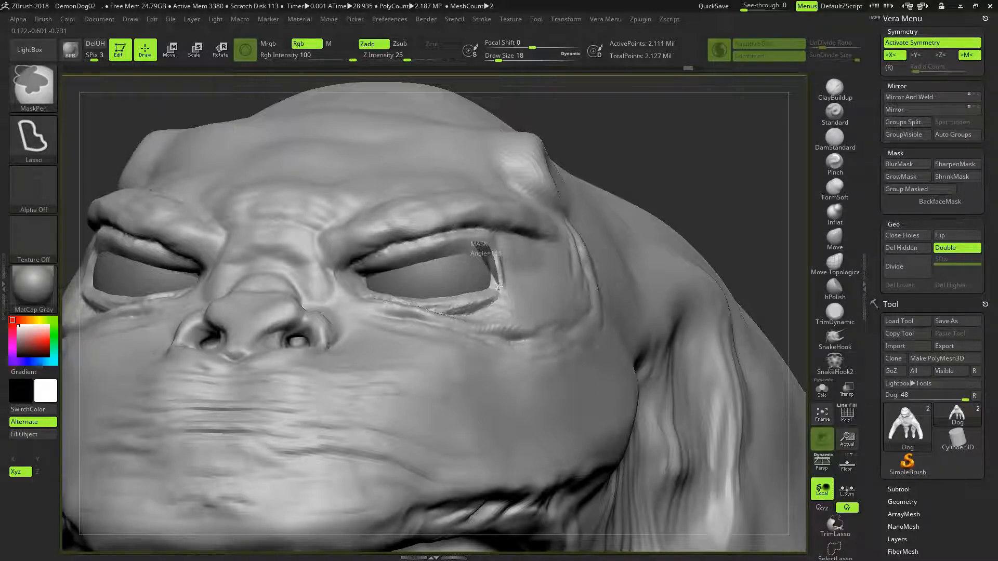
mouse_move(499, 301)
ctrl+mouse_down()
mouse_move(483, 330)
mouse_move(436, 273)
mouse_move(447, 237)
mouse_move(483, 229)
mouse_move(470, 233)
ctrl+mouse_up()
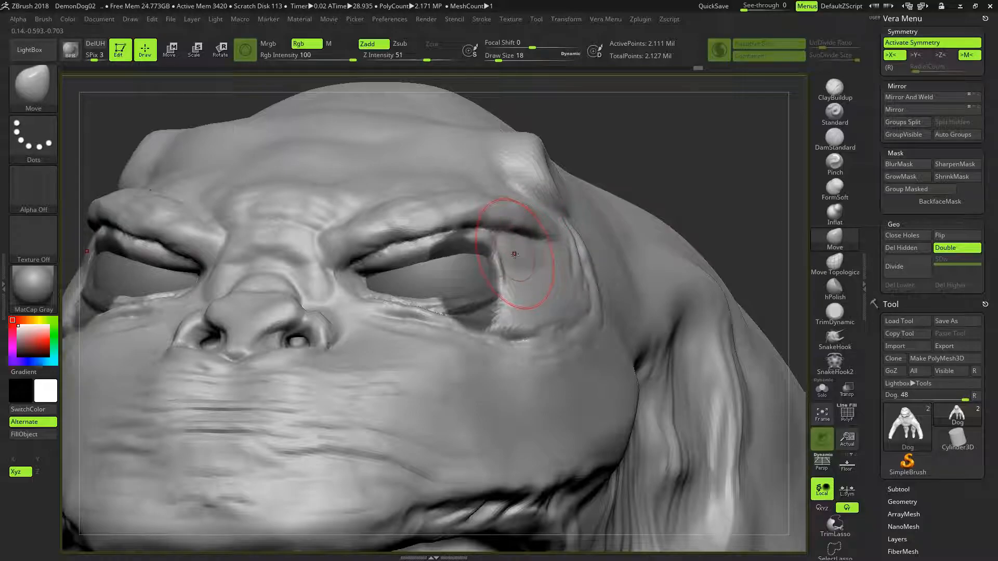
key(bracketleft)
key(bracketleft)
key(bracketleft)
drag(504, 274, 498, 262)
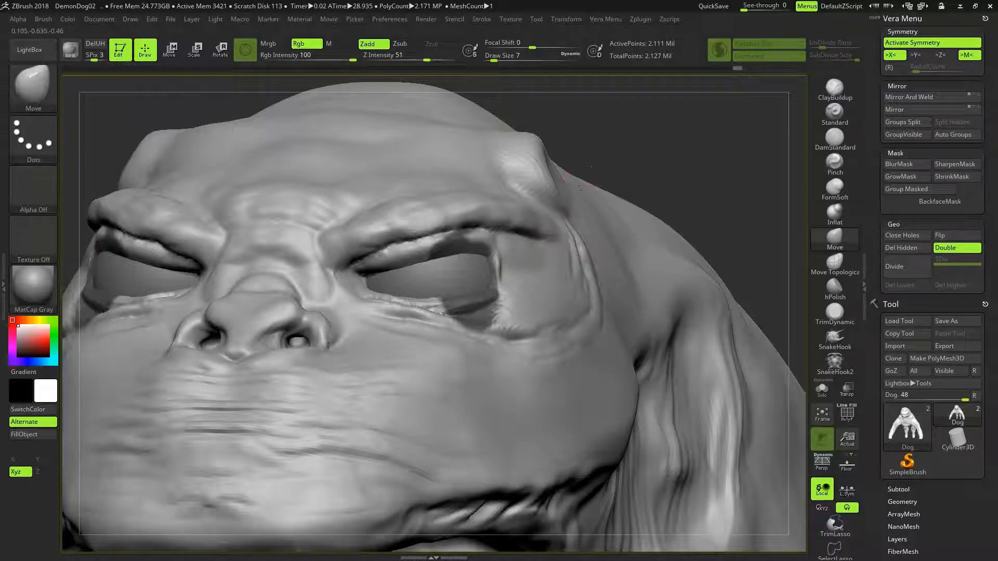
ctrl+drag(639, 187, 646, 201)
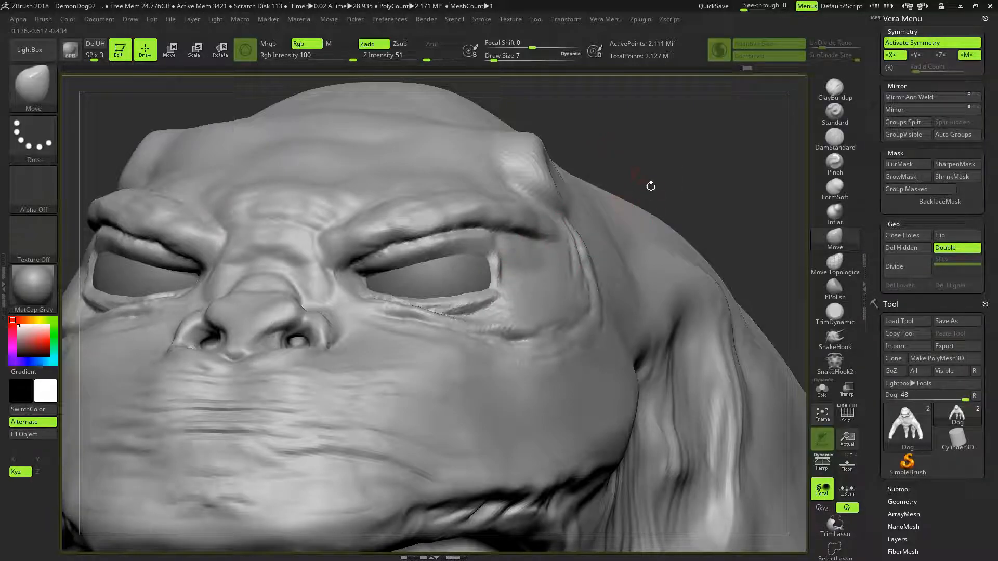
- Build up the fold above the outer upper eyelids with the ClayBuildup brush at draw size 7
drag(659, 161, 661, 201)
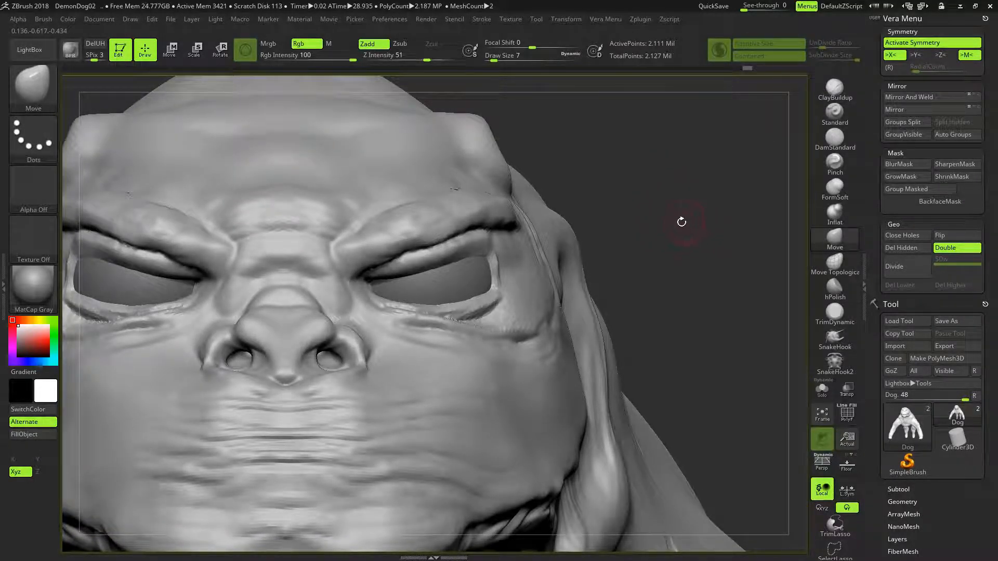
alt+drag(693, 247, 607, 228)
mouse_move(660, 264)
alt+mouse_down()
mouse_move(601, 286)
mouse_move(656, 315)
mouse_move(649, 278)
mouse_move(764, 161)
alt+mouse_up()
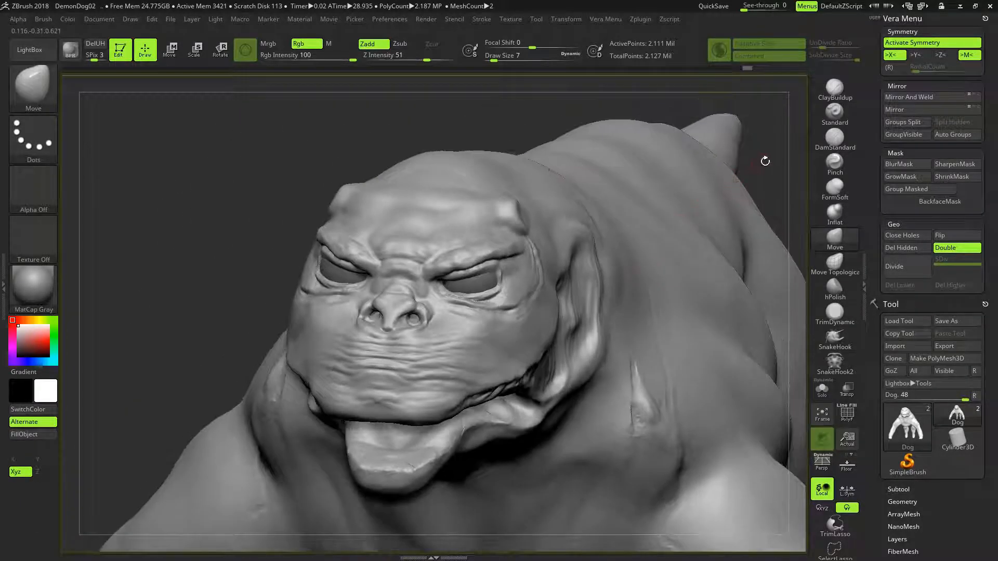
click(834, 88)
alt+drag(512, 147, 525, 211)
mouse_move(571, 180)
alt+right_down()
mouse_move(543, 252)
mouse_move(542, 243)
alt+right_up()
mouse_move(525, 196)
right_down()
mouse_move(535, 266)
mouse_move(446, 328)
right_up()
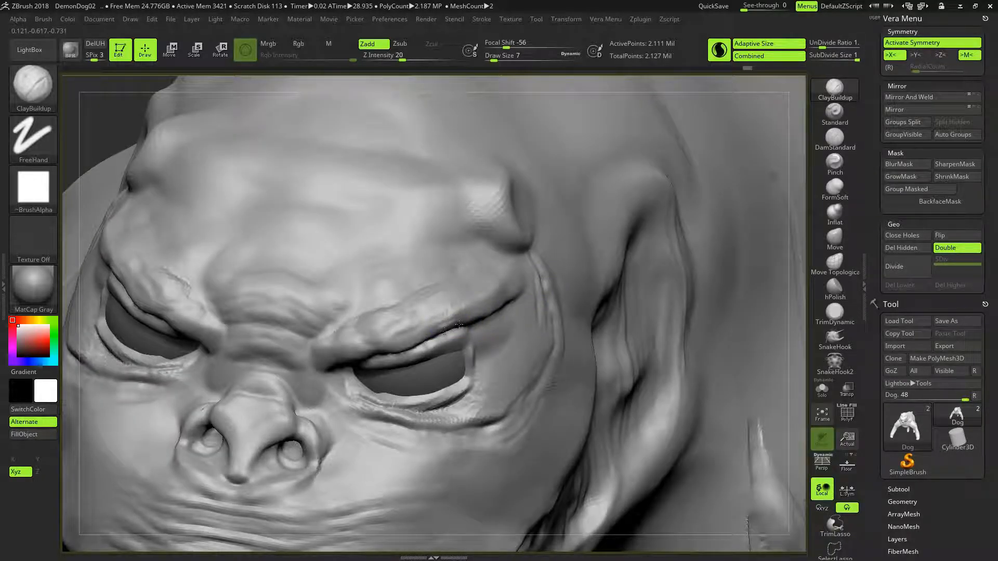
drag(469, 320, 489, 310)
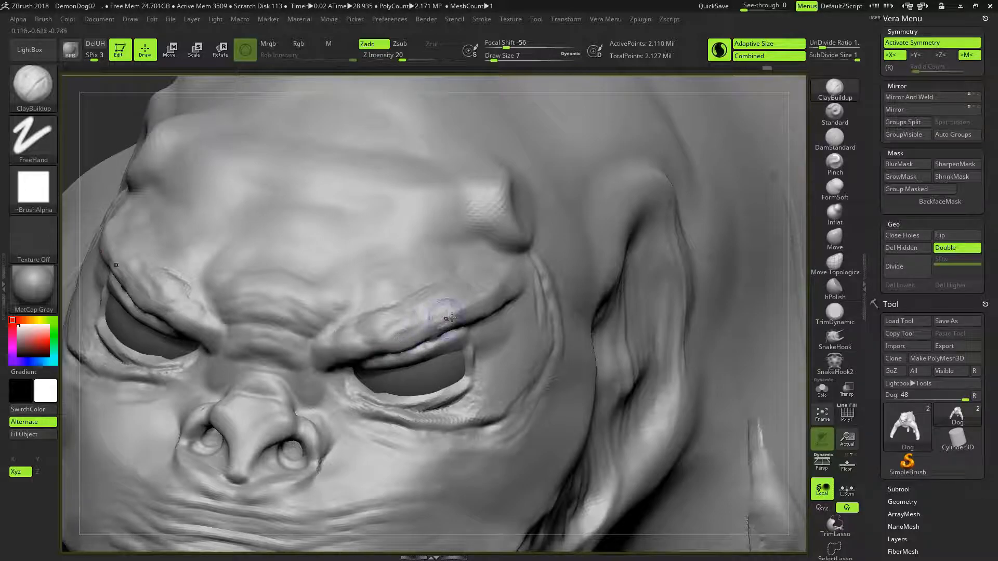
- Thicken the lower edges of the brow ridges over the middle and inner eyelids with the ClayBuildup brush
mouse_move(529, 322)
right_down()
mouse_move(487, 291)
mouse_move(490, 307)
right_up()
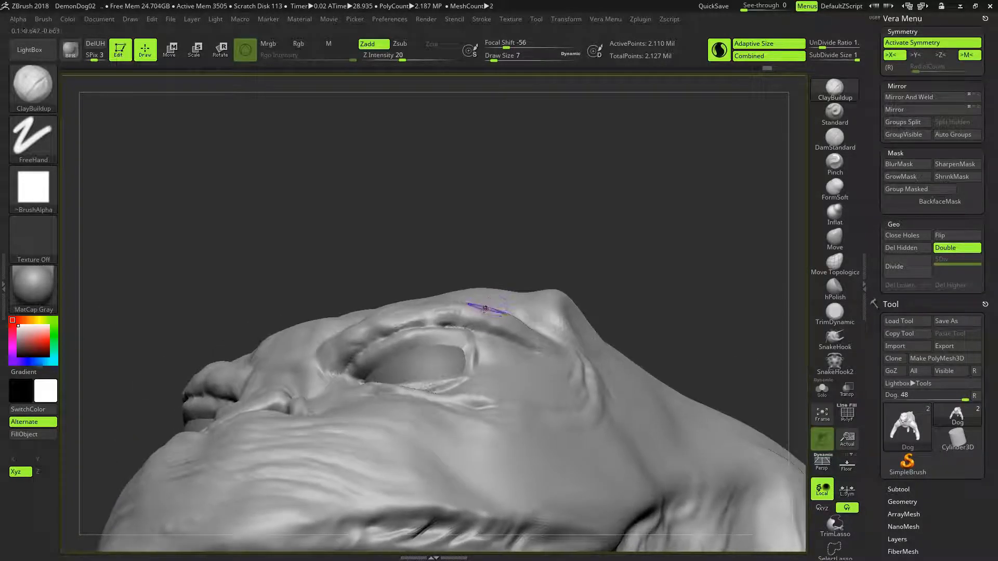
mouse_move(422, 321)
mouse_down()
mouse_move(433, 318)
mouse_move(380, 328)
mouse_move(389, 326)
mouse_up()
mouse_move(517, 225)
right_down()
mouse_move(522, 262)
mouse_move(442, 296)
right_up()
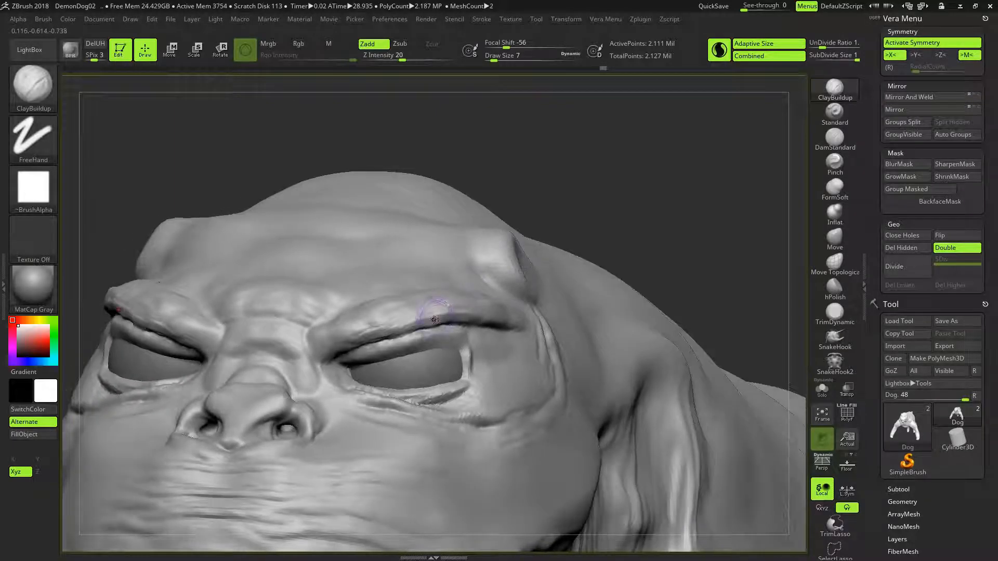
shift+drag(377, 330, 389, 323)
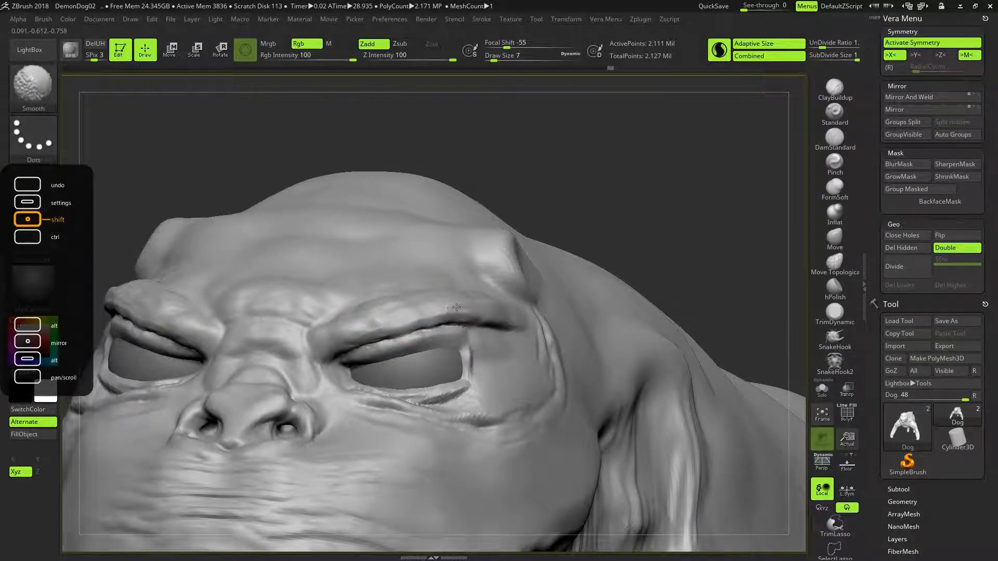
- Smooth the new clay strokes along the brow ridges above the eyelids
shift+drag(466, 310, 479, 312)
mouse_move(624, 196)
mouse_down()
mouse_move(648, 209)
mouse_move(649, 234)
mouse_move(388, 316)
mouse_up()
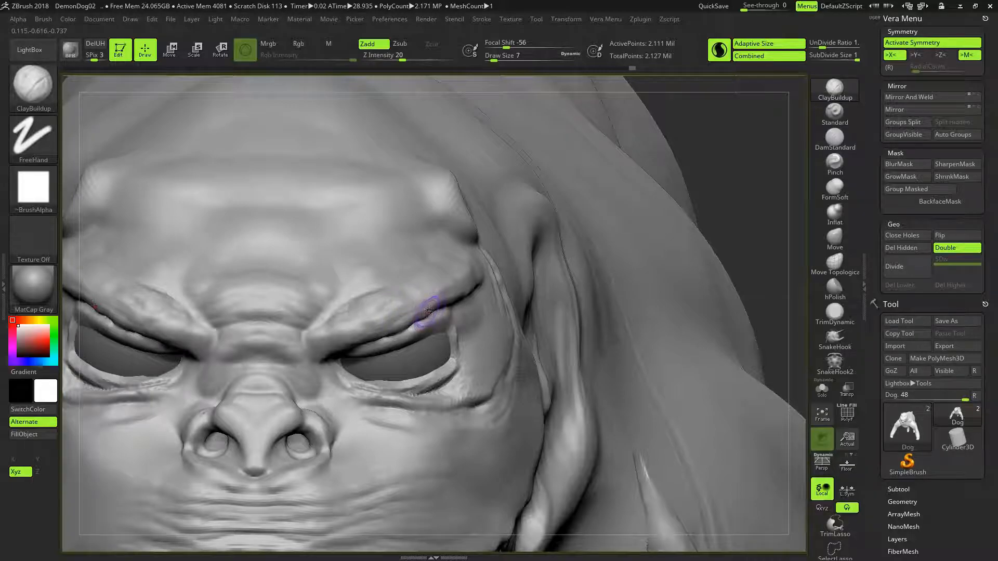
key(shift)
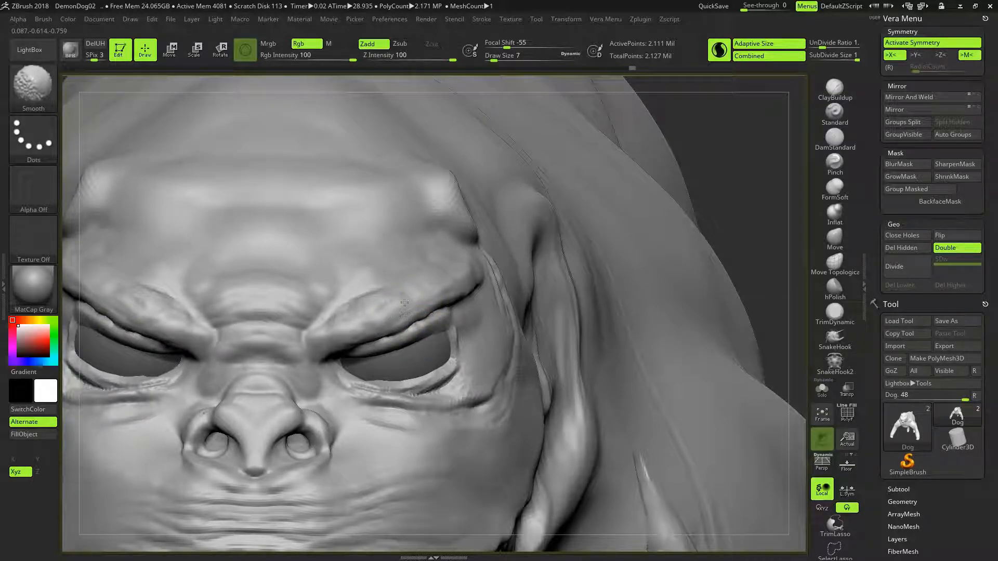
shift+drag(402, 307, 405, 305)
- Sculpt the front faces of the horn stubs with ClayBuildup strokes at draw size 7
mouse_move(722, 183)
mouse_down()
mouse_move(624, 179)
mouse_move(753, 171)
mouse_move(798, 155)
mouse_up()
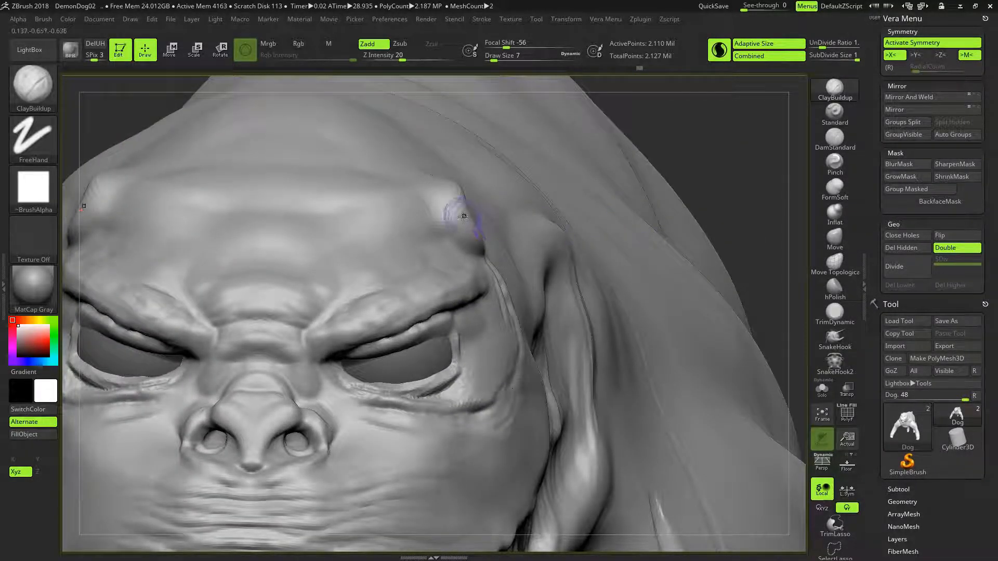
mouse_move(428, 216)
mouse_down()
mouse_move(438, 223)
mouse_move(423, 208)
mouse_move(441, 225)
mouse_move(422, 199)
mouse_move(458, 230)
mouse_up()
mouse_move(439, 197)
alt+mouse_down()
mouse_move(451, 217)
mouse_move(457, 195)
alt+mouse_up()
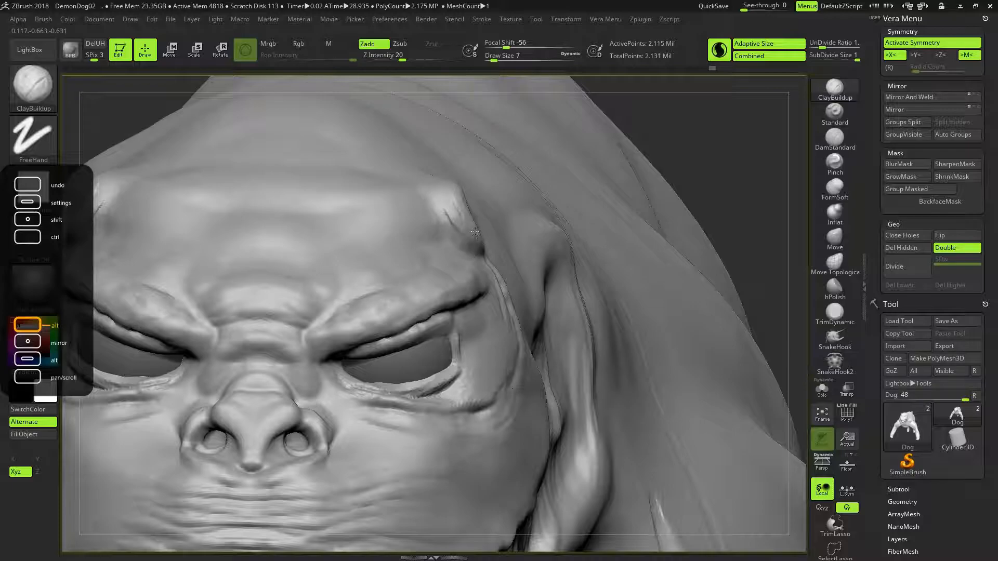
mouse_move(440, 198)
mouse_down()
mouse_move(446, 208)
mouse_move(442, 185)
mouse_move(461, 215)
mouse_up()
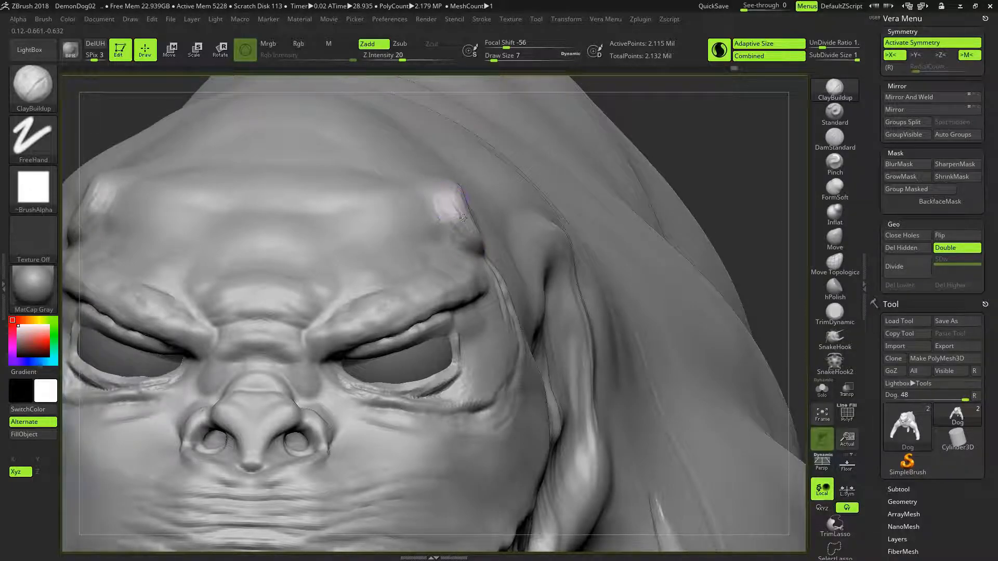
- Define the tips, sides and rear bases of the horn stubs with the ClayBuildup brush at draw size 7
mouse_move(745, 185)
mouse_down()
mouse_move(650, 228)
mouse_move(720, 258)
mouse_move(727, 283)
mouse_up()
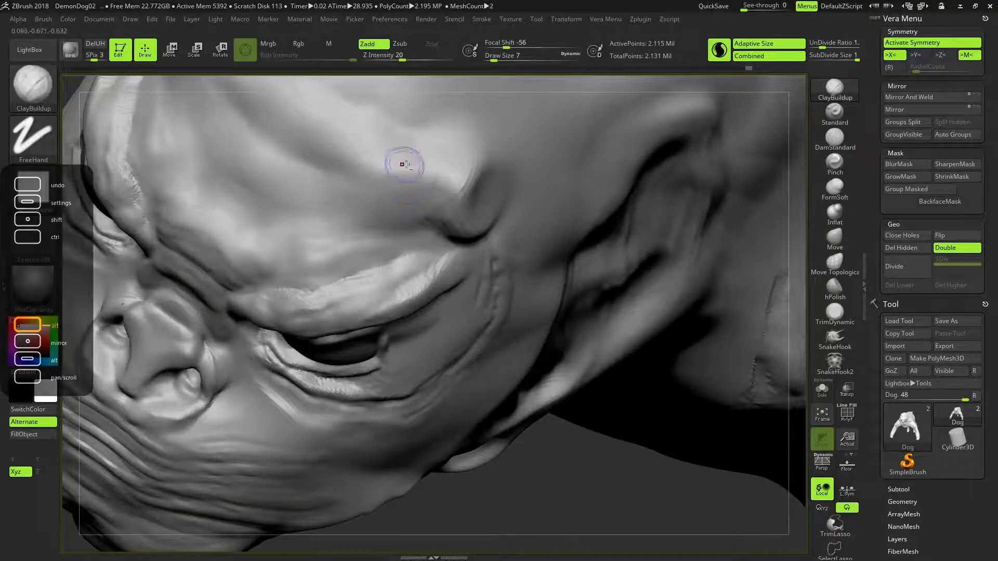
mouse_move(465, 157)
mouse_down()
mouse_move(436, 182)
mouse_move(455, 176)
mouse_move(451, 185)
mouse_up()
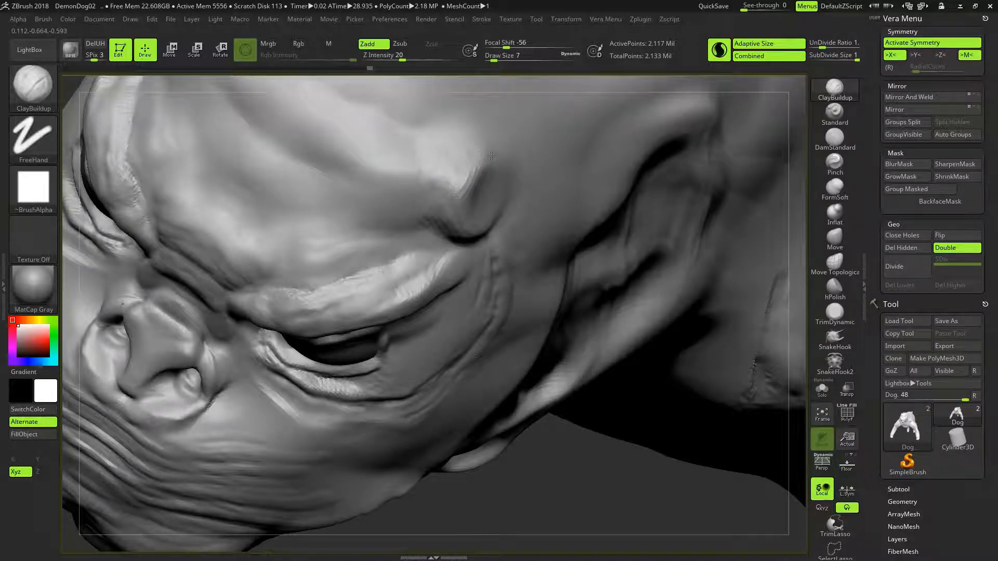
drag(506, 169, 480, 145)
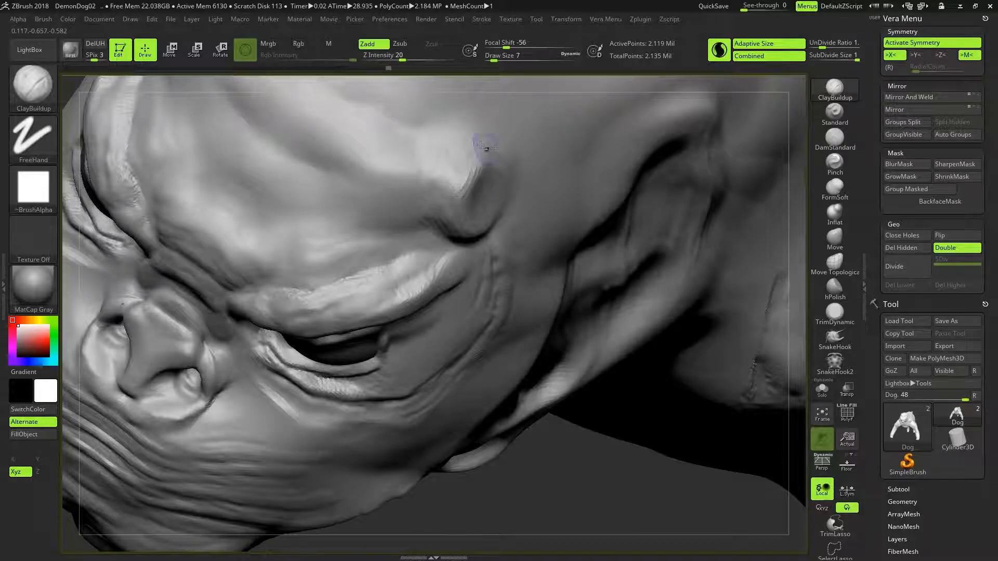
right_drag(544, 265, 522, 169)
alt+drag(480, 171, 470, 143)
alt+drag(529, 168, 522, 170)
alt+drag(536, 150, 523, 169)
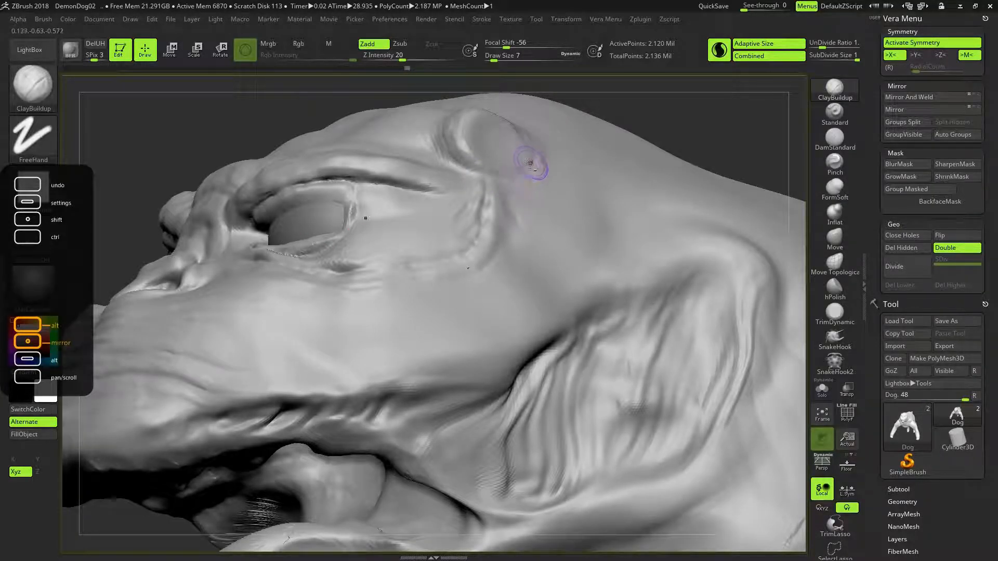
- Save the project over the existing DemonDog02.ZPR file
right_drag(664, 122, 676, 149)
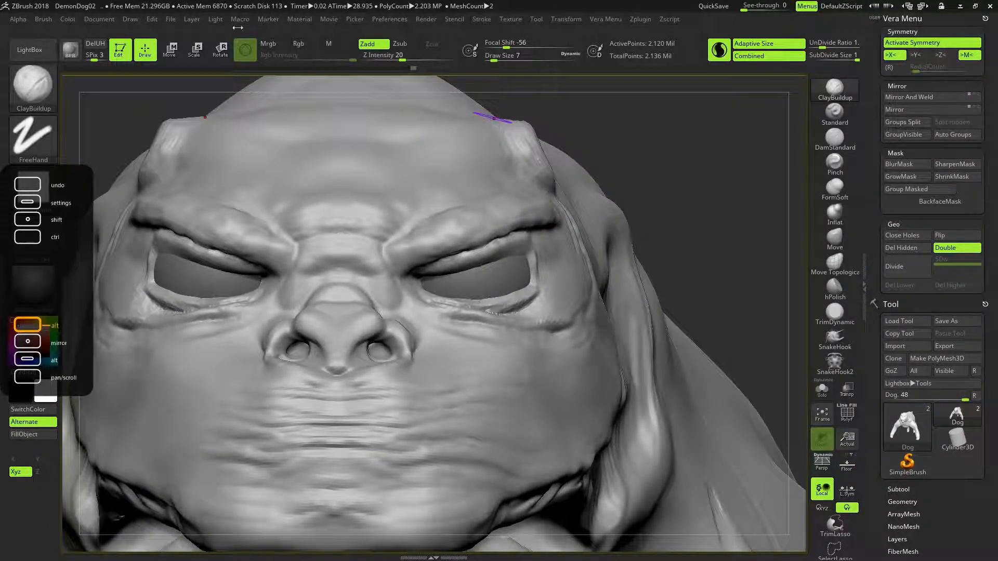
click(172, 18)
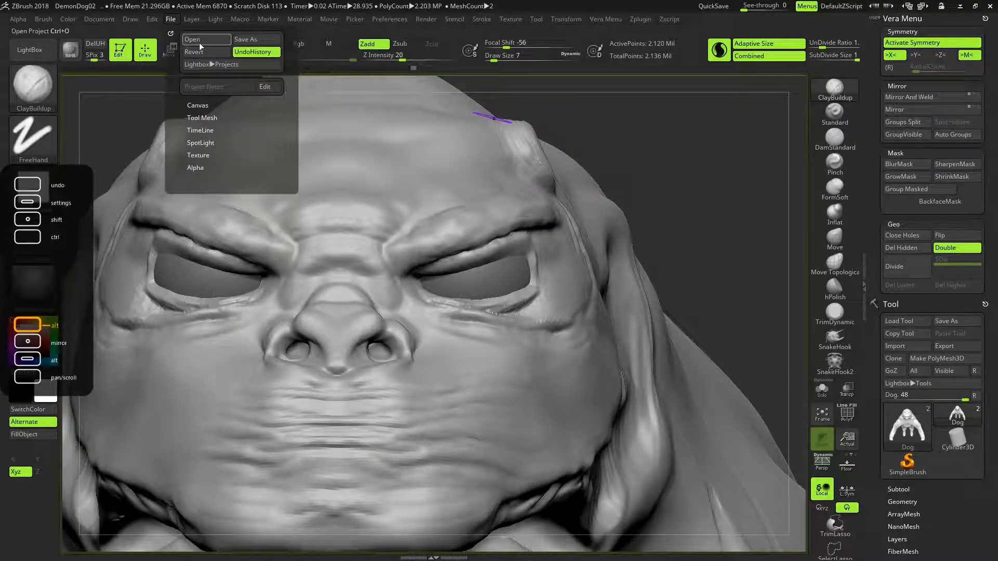
click(243, 42)
click(413, 263)
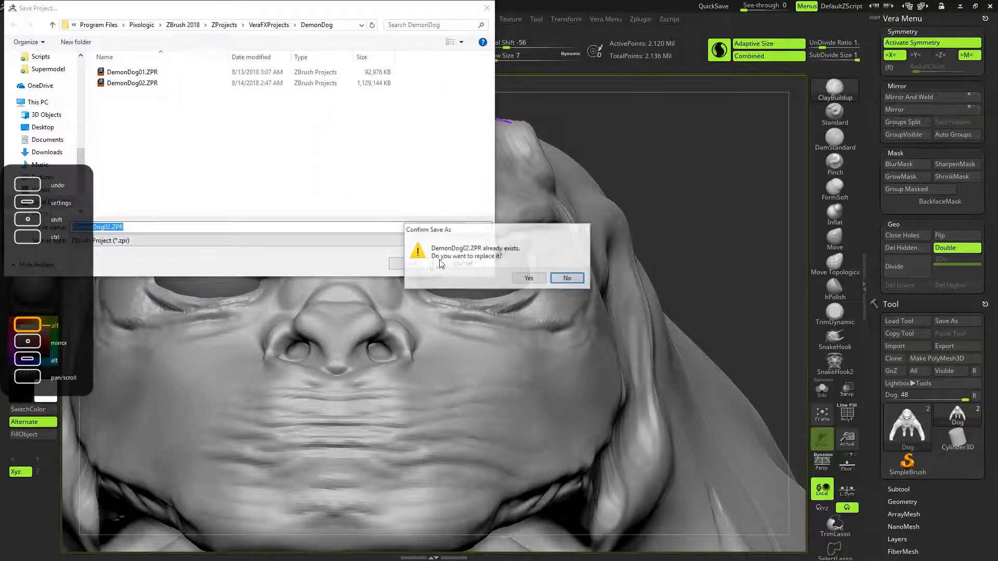
click(528, 274)
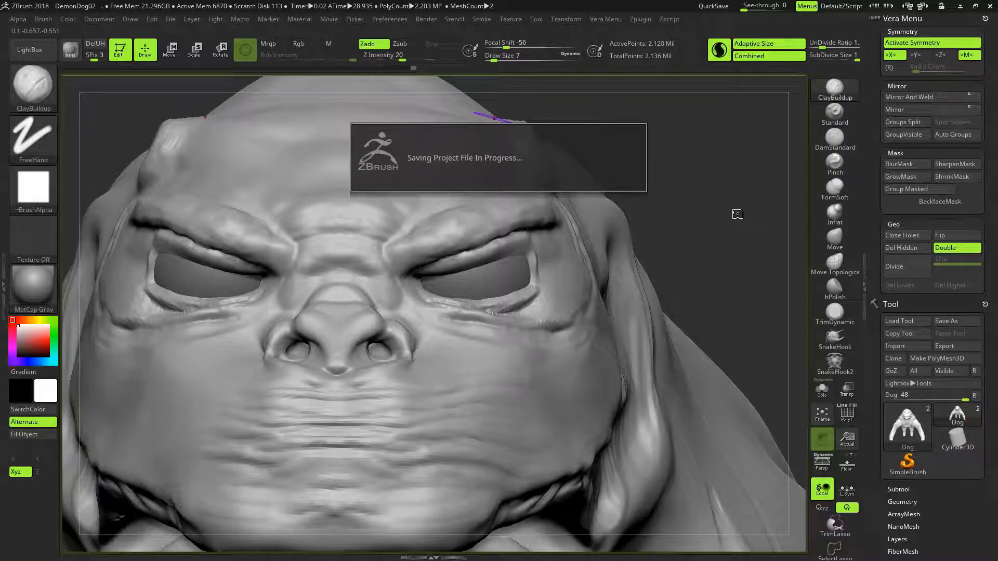
- Smooth the lower lip near the mouth corners with the Smooth brush at draw size 14
key(f)
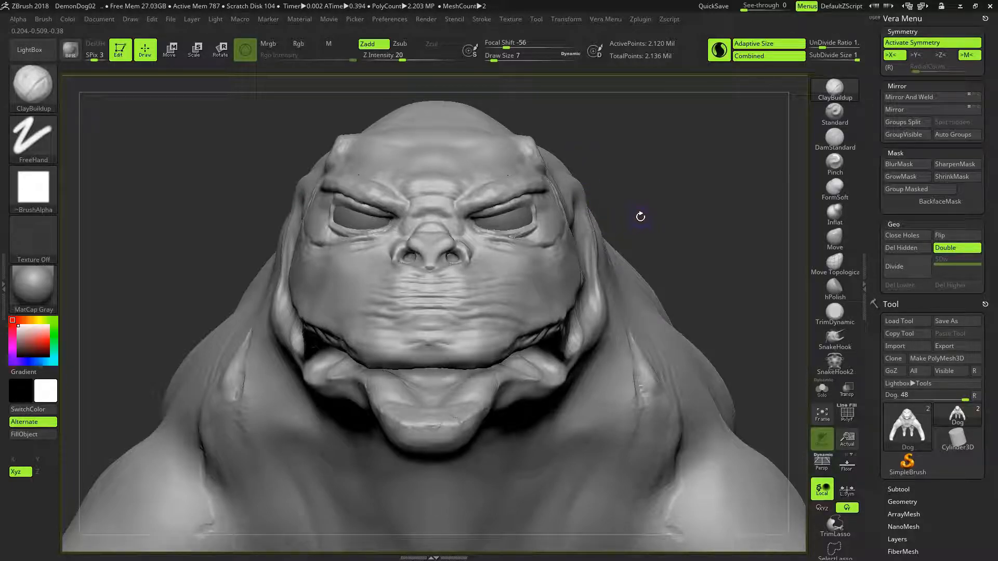
mouse_move(663, 217)
mouse_down()
mouse_move(644, 223)
mouse_move(668, 235)
mouse_move(668, 265)
mouse_move(675, 224)
mouse_move(645, 200)
mouse_move(660, 229)
mouse_move(668, 216)
mouse_move(698, 212)
mouse_move(652, 228)
mouse_up()
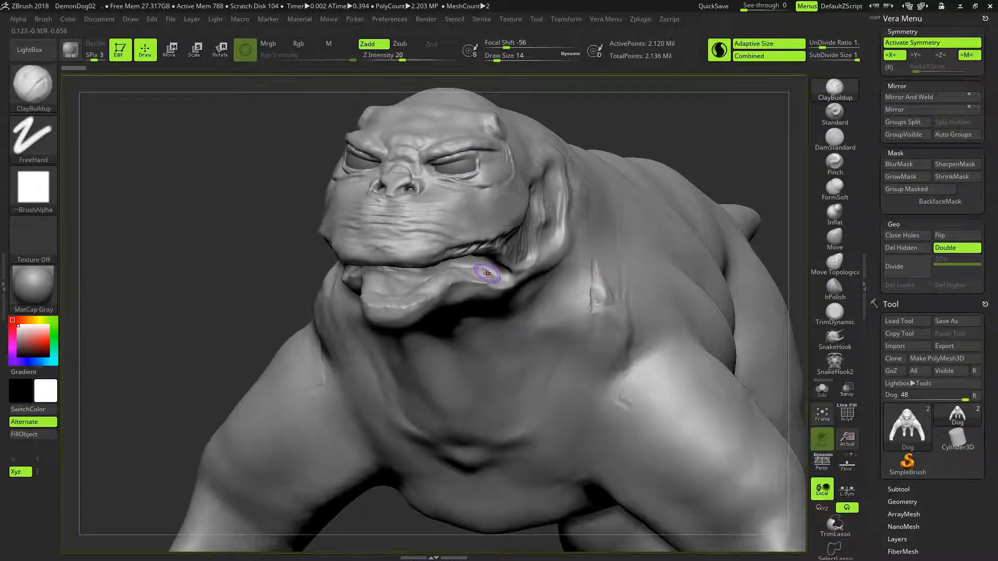
key(shift)
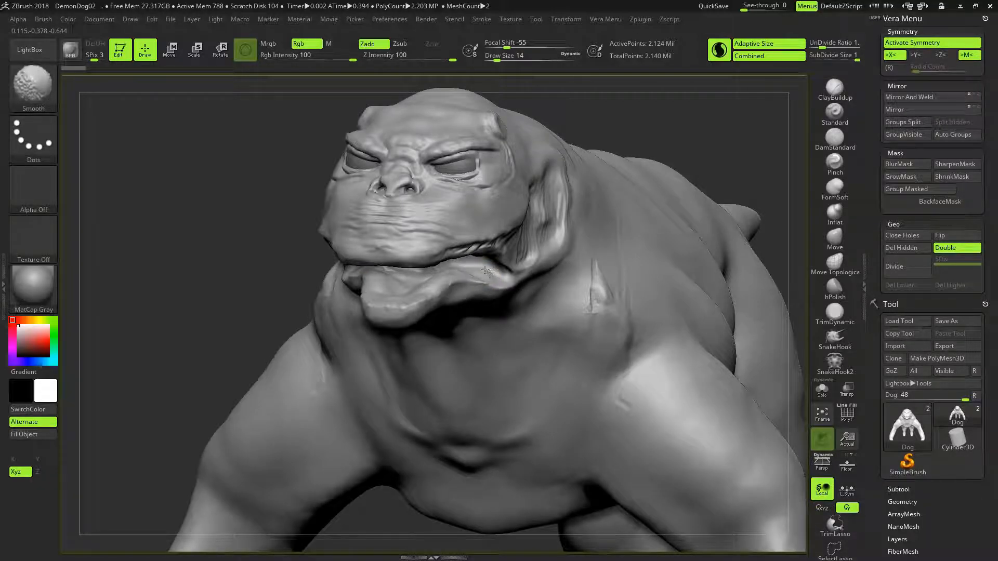
shift+drag(486, 271, 491, 269)
- Reshape the outer parts of the upper lip near the mouth corners with the Move brush at draw size 46
mouse_move(633, 133)
mouse_down()
mouse_move(598, 124)
mouse_move(621, 154)
mouse_up()
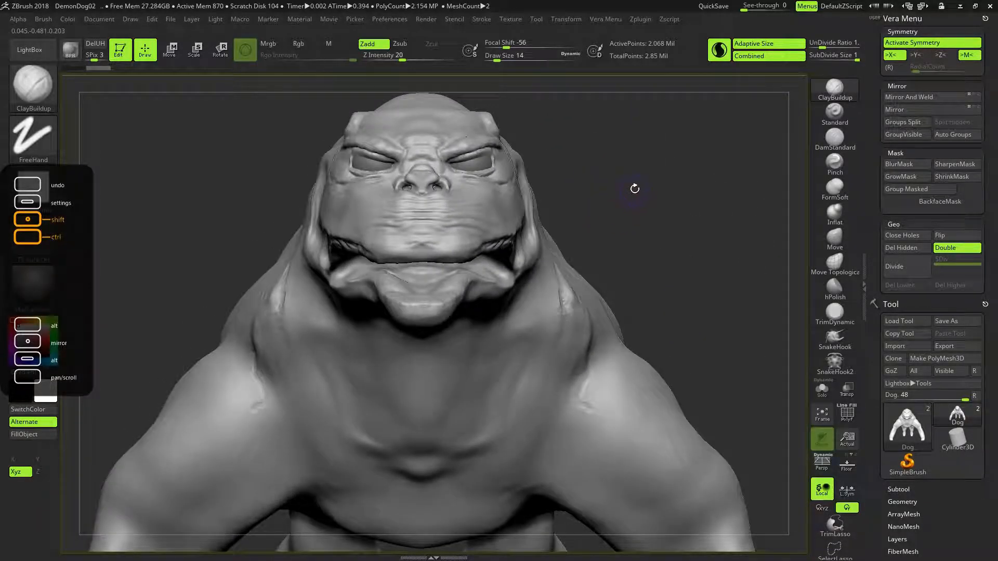
drag(637, 191, 605, 184)
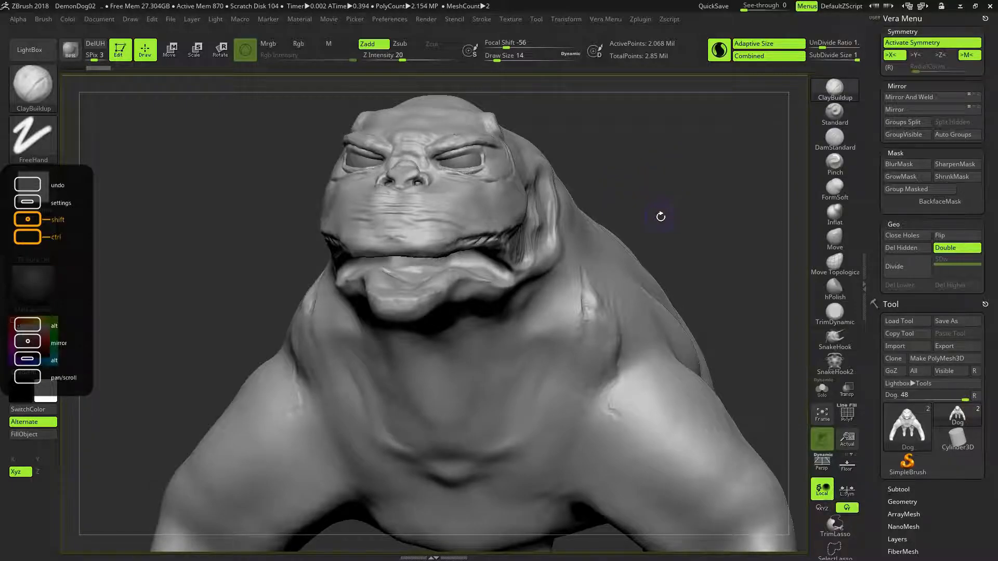
drag(654, 196, 667, 190)
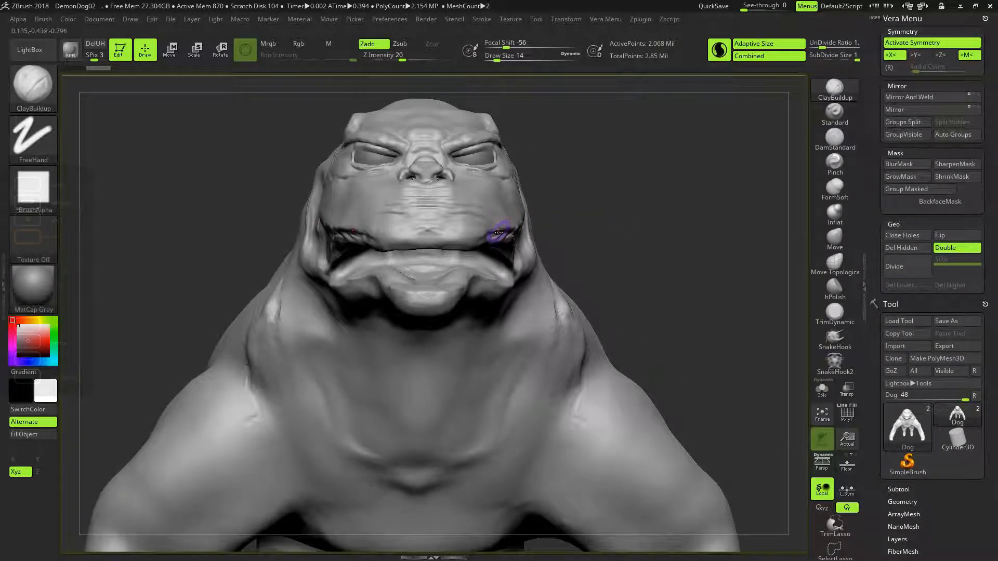
mouse_move(570, 210)
mouse_down()
mouse_move(575, 229)
mouse_move(579, 204)
mouse_move(502, 225)
mouse_up()
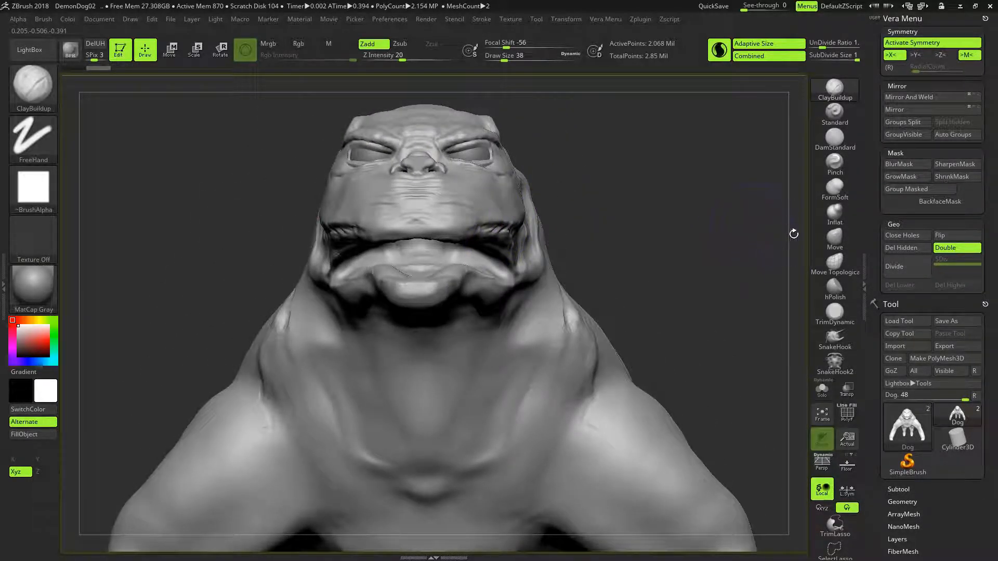
click(834, 238)
drag(613, 194, 554, 250)
key(])
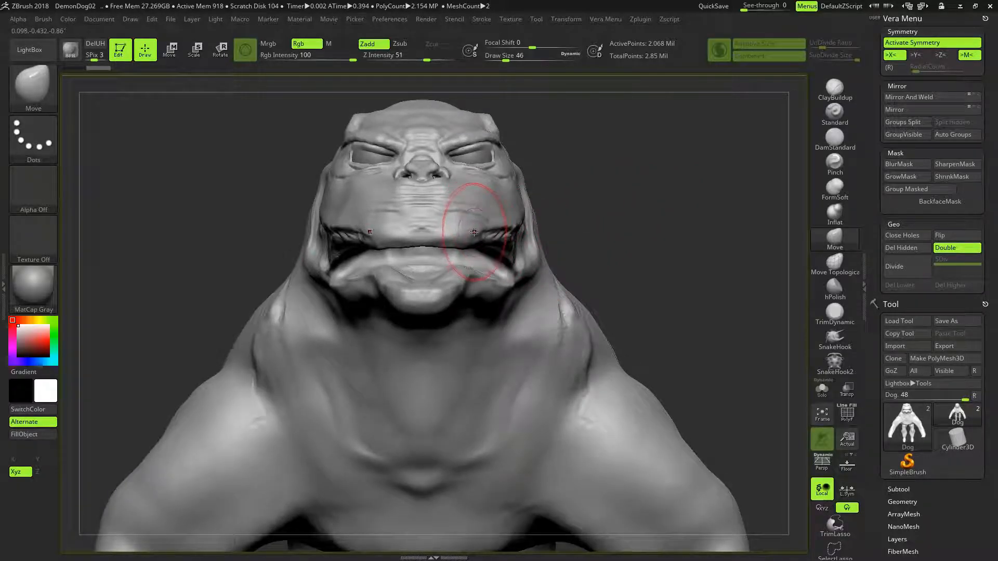
mouse_move(601, 166)
mouse_down()
mouse_move(615, 216)
mouse_move(479, 237)
mouse_up()
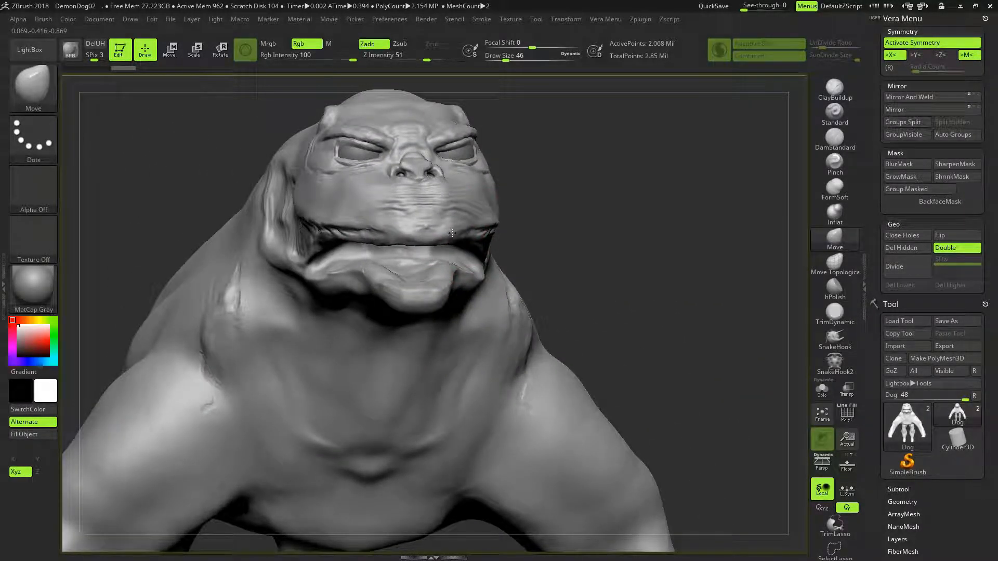
mouse_move(603, 198)
mouse_down()
mouse_move(608, 190)
mouse_move(486, 222)
mouse_move(495, 224)
mouse_up()
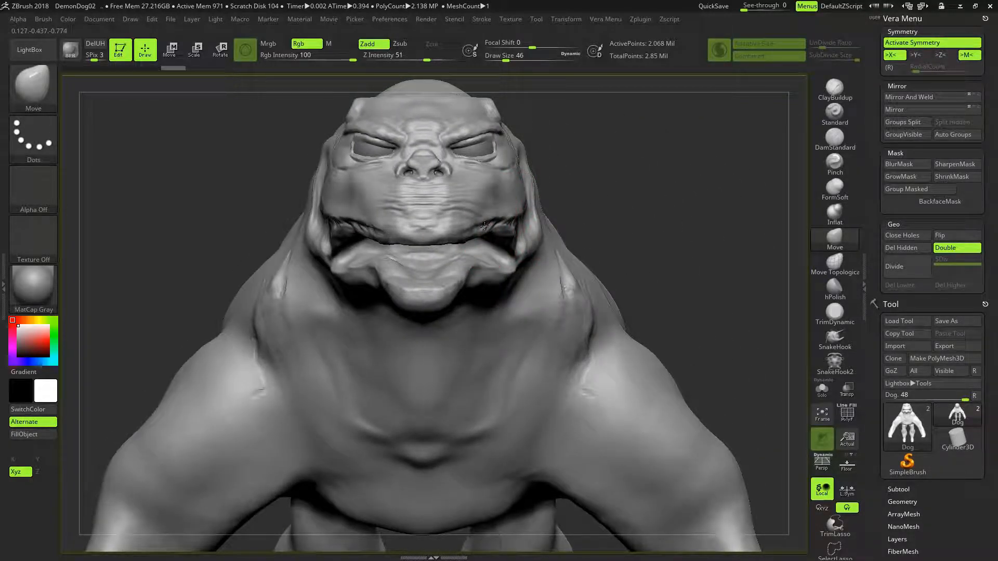
- Adjust the sides of the muzzle and the upper lip edge, using the Move Topological brush at draw size 46 for the lip
mouse_move(597, 181)
mouse_down()
mouse_move(696, 180)
mouse_move(623, 171)
mouse_move(627, 190)
mouse_up()
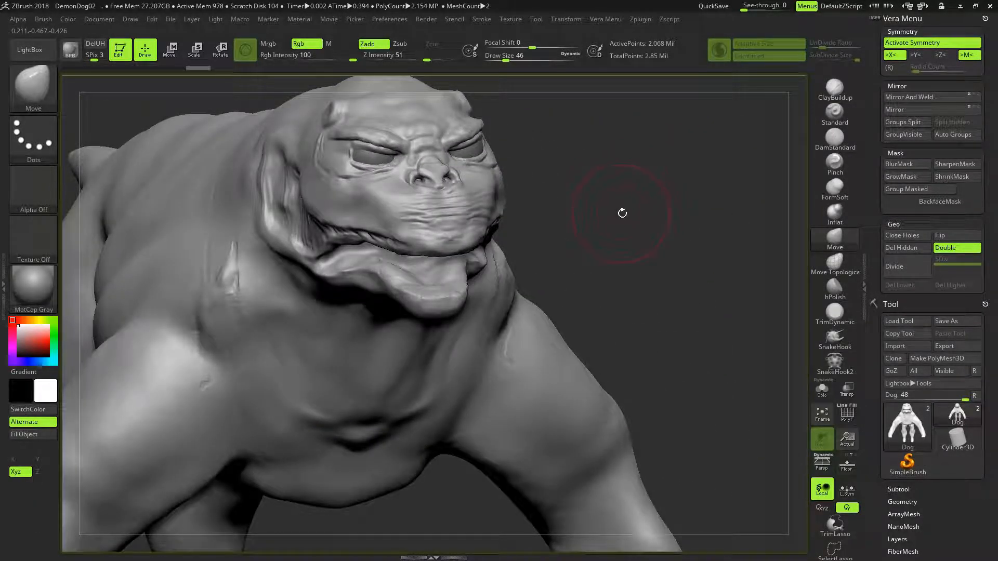
mouse_move(633, 201)
mouse_down()
mouse_move(619, 197)
mouse_move(670, 182)
mouse_move(626, 170)
mouse_move(554, 203)
mouse_up()
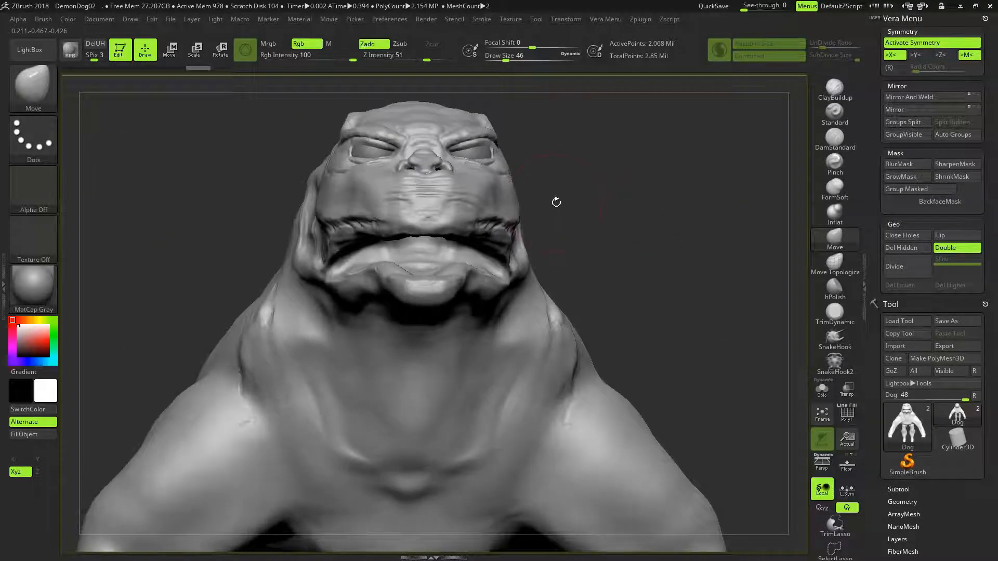
drag(654, 187, 645, 197)
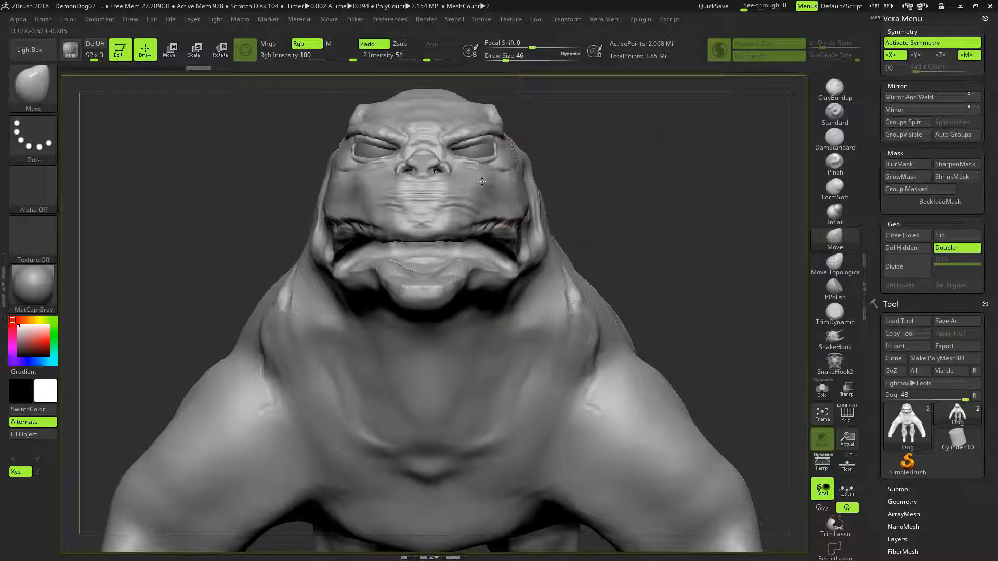
mouse_move(591, 172)
mouse_down()
mouse_move(655, 180)
mouse_move(618, 192)
mouse_move(666, 202)
mouse_move(653, 242)
mouse_move(630, 235)
mouse_up()
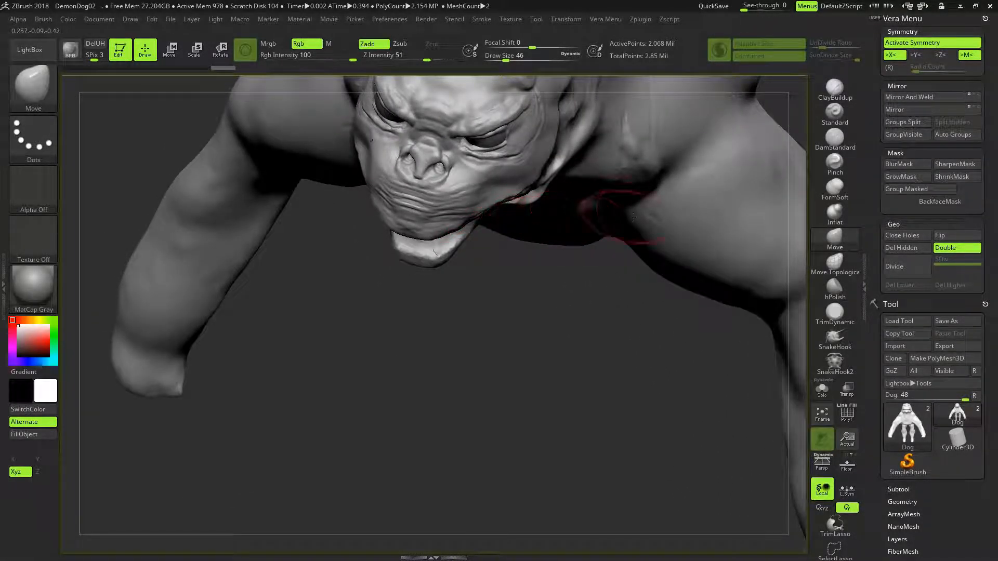
click(834, 264)
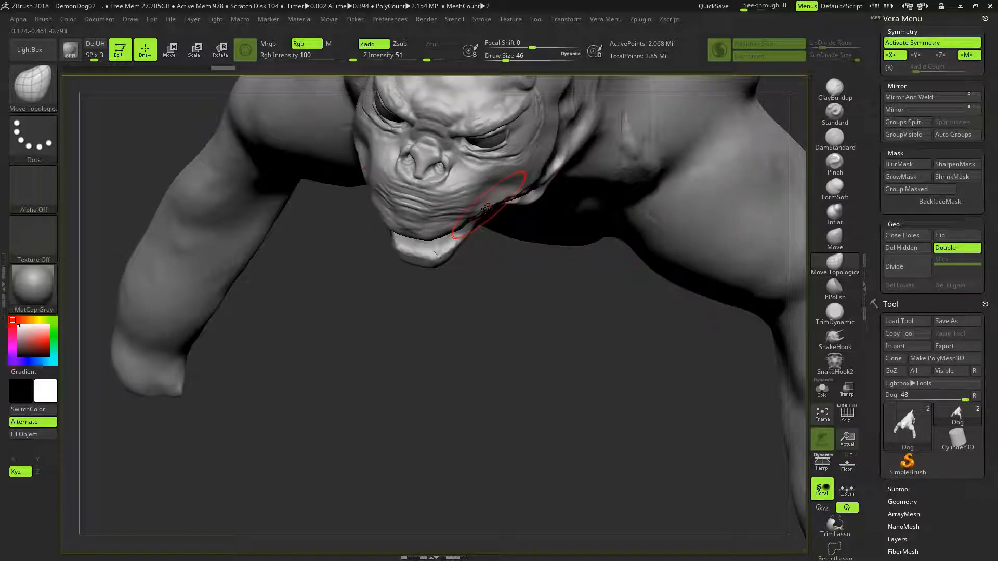
drag(482, 205, 480, 200)
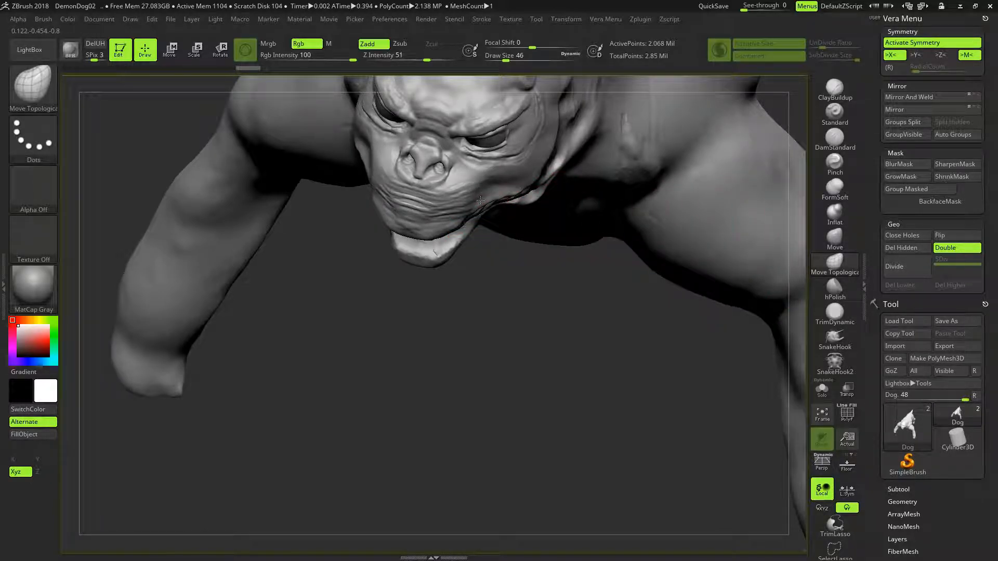
mouse_move(521, 268)
mouse_down()
mouse_move(597, 221)
mouse_move(601, 178)
mouse_move(613, 196)
mouse_move(609, 184)
mouse_up()
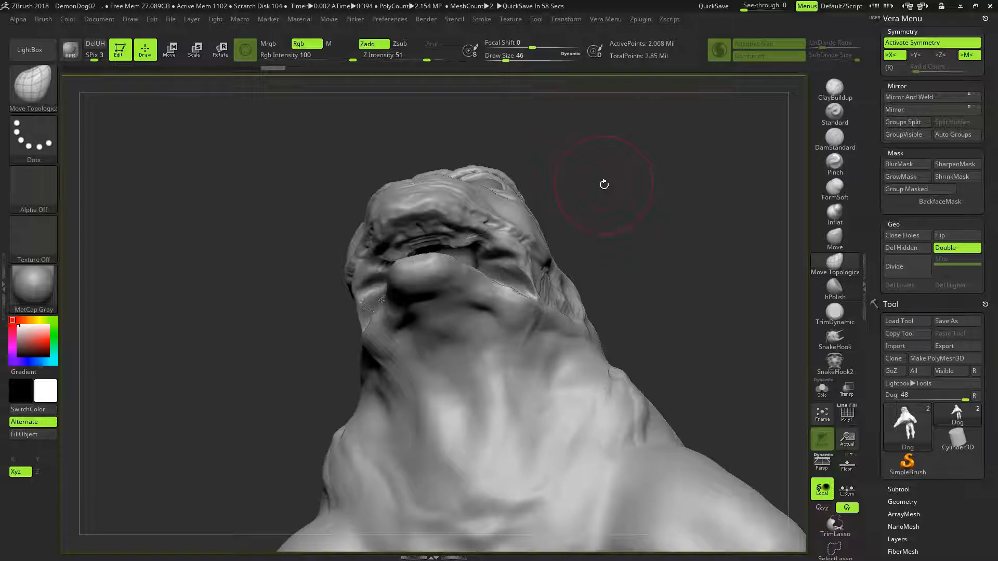
- Smooth the side of the upper lip at draw size 10
mouse_move(593, 229)
mouse_down()
mouse_move(632, 274)
mouse_move(646, 234)
mouse_move(589, 233)
mouse_move(647, 228)
mouse_move(617, 213)
mouse_move(533, 209)
mouse_up()
key([)
key([)
key(shift)
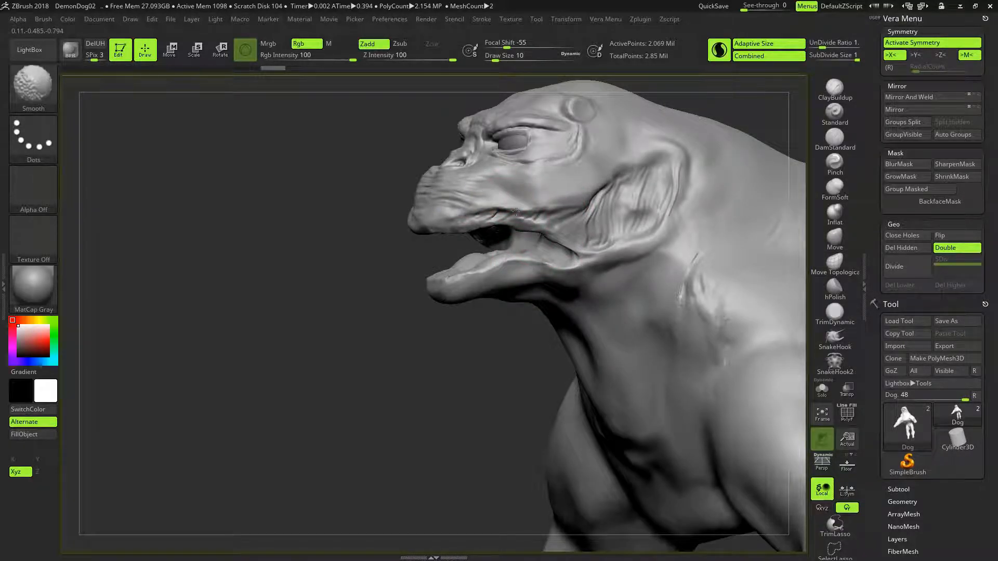
drag(488, 317, 558, 282)
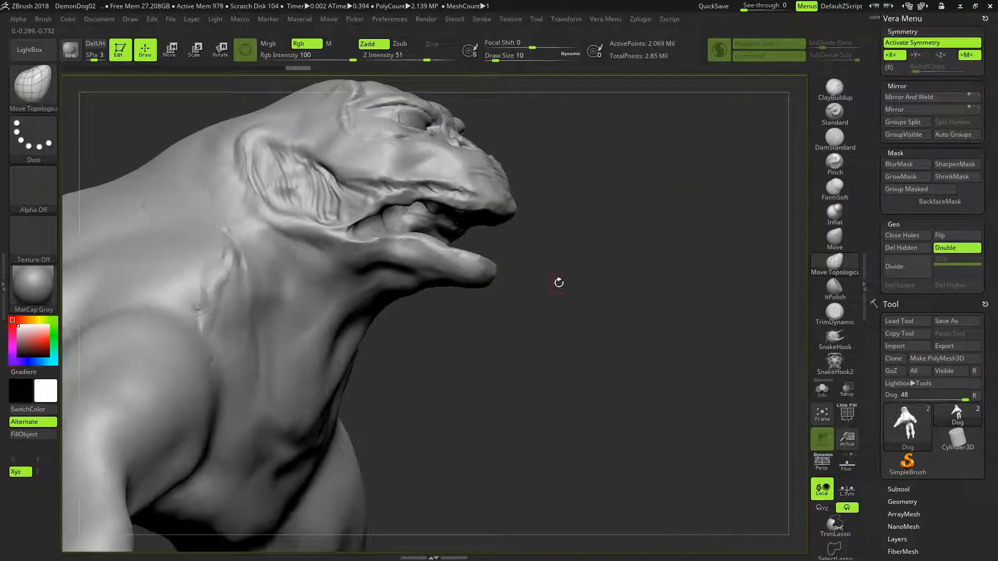
- Refine the shape of the muzzle sides and cheeks below the eyes with the Move Topological brush at draw size 30
drag(622, 225, 637, 180)
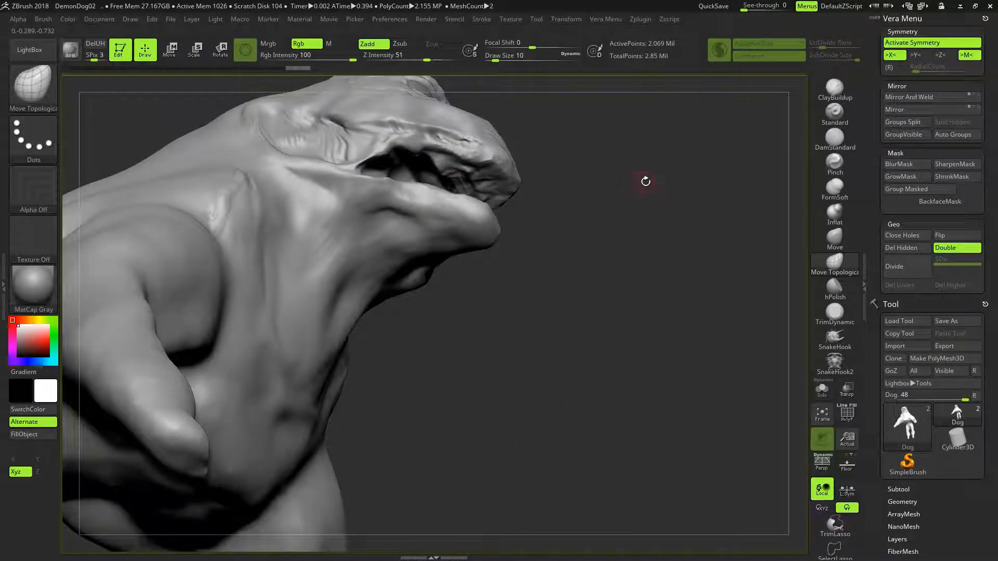
mouse_move(619, 215)
mouse_down()
mouse_move(563, 215)
mouse_move(552, 292)
mouse_move(622, 218)
mouse_move(618, 231)
mouse_move(563, 217)
mouse_move(700, 236)
mouse_up()
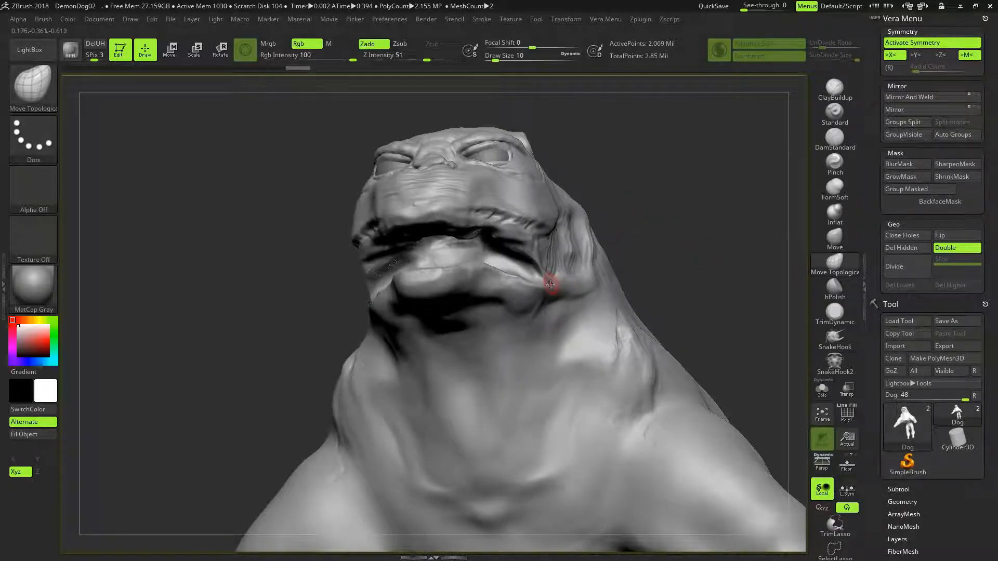
drag(619, 155, 468, 222)
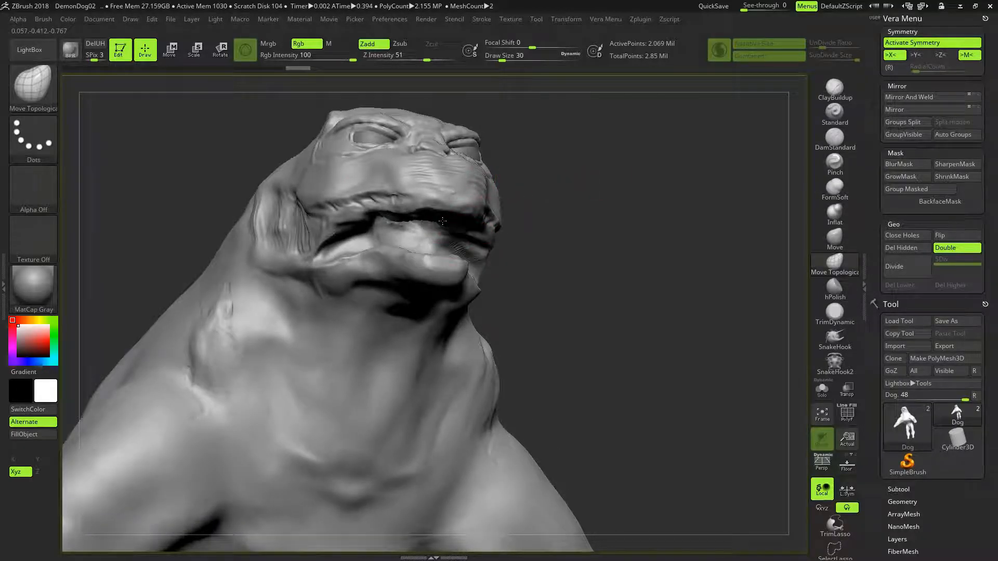
mouse_move(634, 233)
mouse_down()
mouse_move(667, 213)
mouse_move(568, 213)
mouse_move(628, 221)
mouse_move(585, 203)
mouse_move(638, 196)
mouse_move(577, 200)
mouse_move(492, 179)
mouse_up()
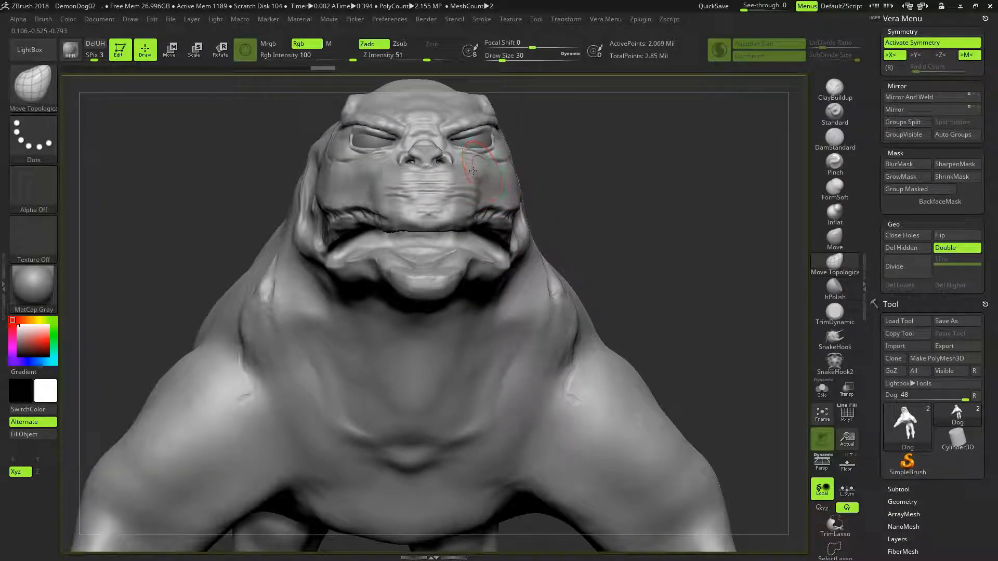
drag(467, 170, 468, 166)
mouse_move(644, 169)
mouse_down()
mouse_move(493, 179)
mouse_move(655, 175)
mouse_move(626, 191)
mouse_move(646, 192)
mouse_move(570, 180)
mouse_up()
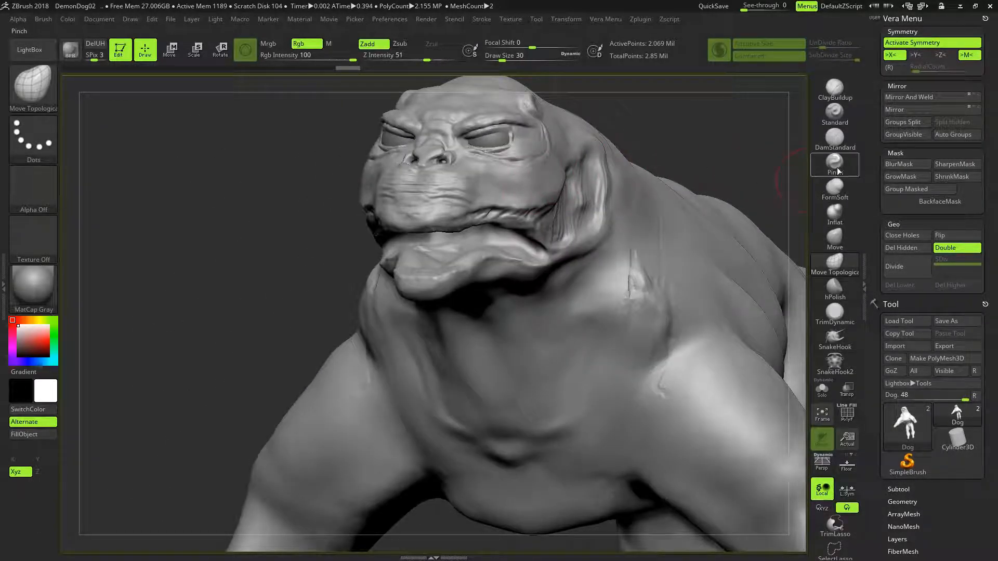
- Carve initial horizontal creases across the upper cheeks with the DamStandard brush at draw size 9
click(835, 142)
key([)
key([)
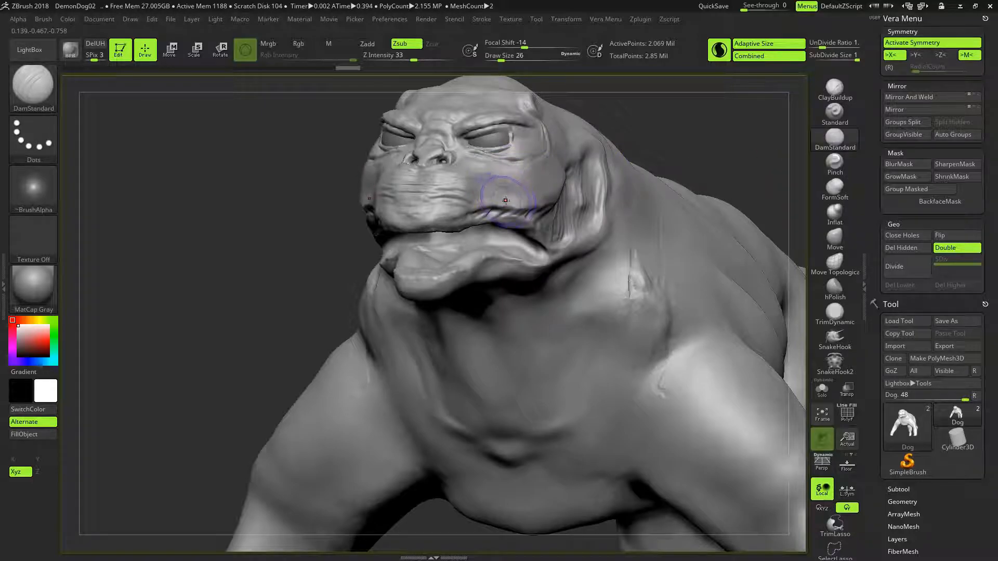
drag(540, 171, 487, 177)
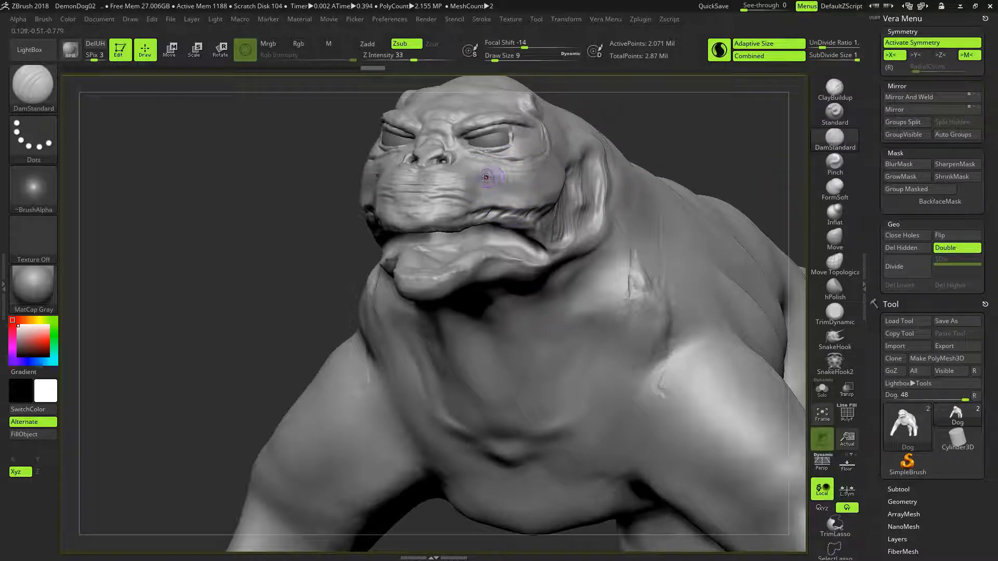
drag(547, 173, 507, 179)
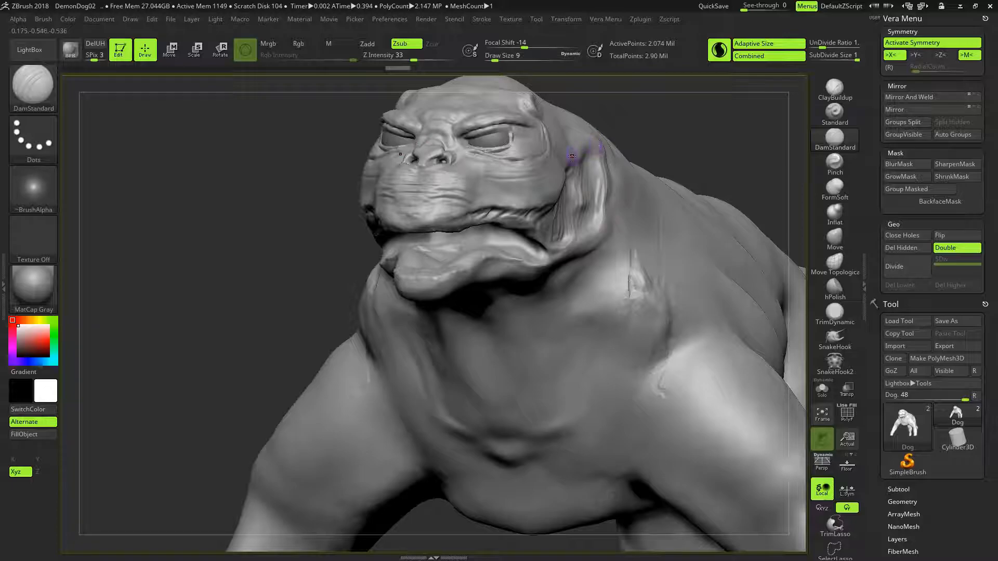
- Add rows of fine horizontal wrinkles from below the eyes down to the upper lip with DamStandard at draw size 9
mouse_move(625, 132)
alt+mouse_down()
mouse_move(632, 157)
mouse_move(490, 240)
alt+mouse_up()
drag(355, 240, 442, 251)
mouse_move(370, 266)
mouse_down()
mouse_move(459, 268)
mouse_move(446, 262)
mouse_up()
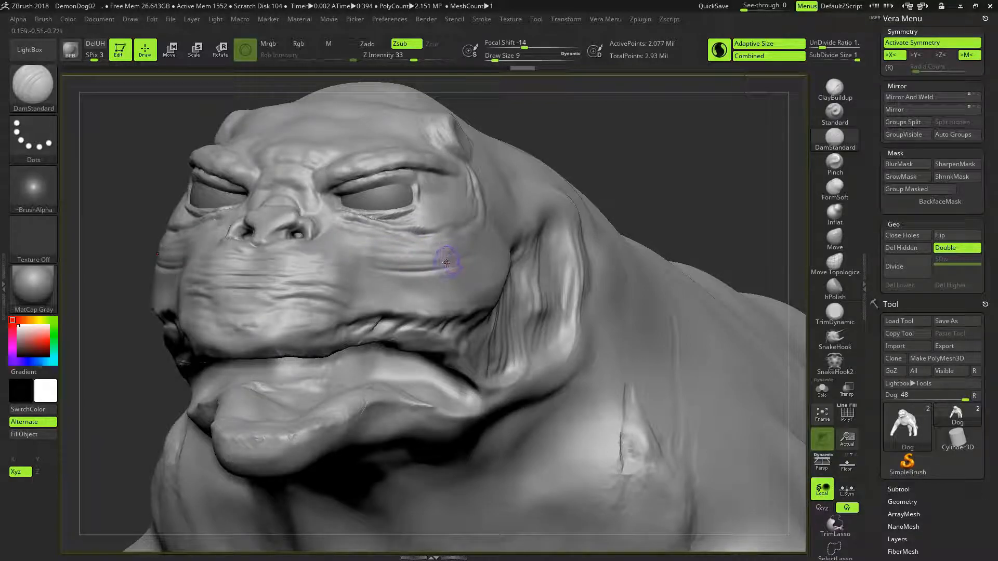
drag(383, 283, 422, 275)
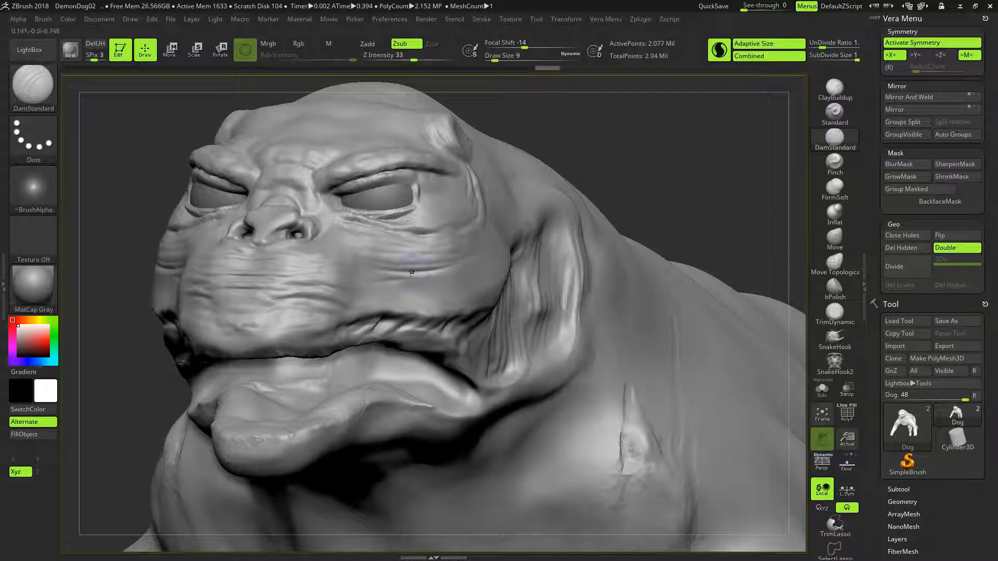
mouse_move(442, 292)
mouse_down()
mouse_move(392, 281)
mouse_move(459, 292)
mouse_up()
mouse_move(374, 294)
mouse_down()
mouse_move(461, 285)
mouse_move(454, 306)
mouse_up()
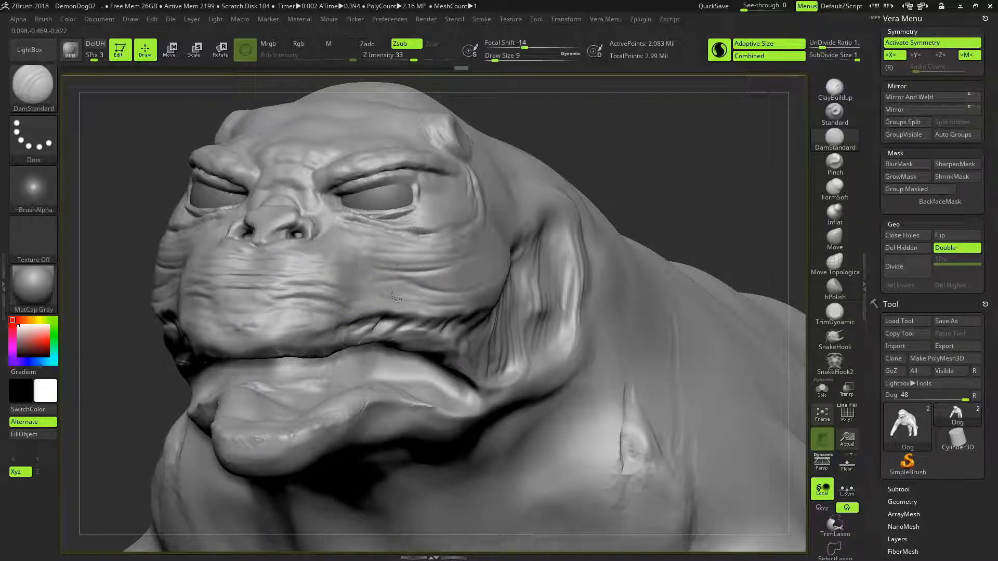
drag(380, 284, 438, 288)
drag(332, 240, 407, 233)
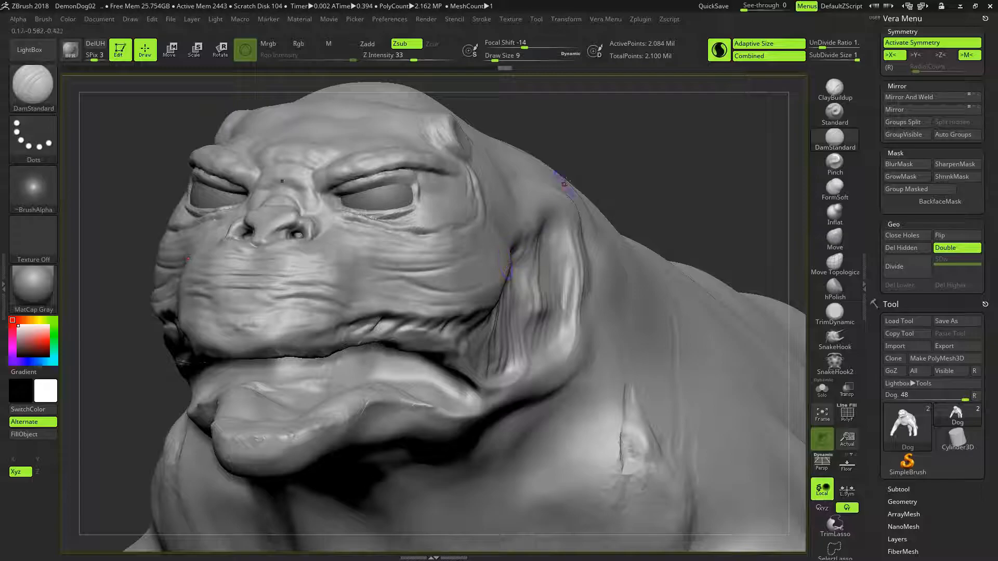
- Extend the fine cheek wrinkles backward from below the eye toward the ear flap with DamStandard at draw size 9
drag(670, 158, 596, 162)
drag(438, 277, 493, 274)
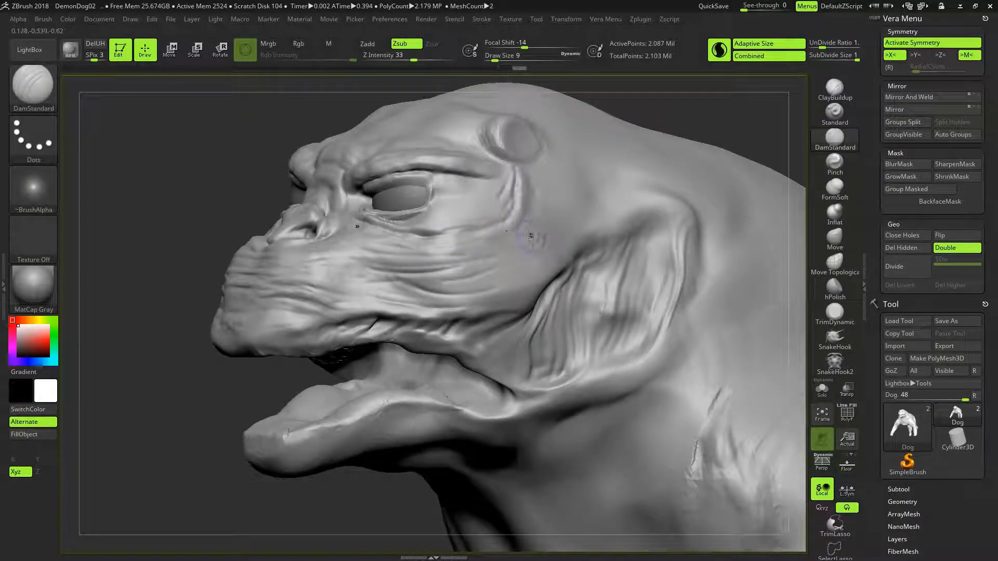
drag(432, 275, 492, 273)
mouse_move(552, 223)
mouse_down()
mouse_move(567, 218)
mouse_move(540, 249)
mouse_move(485, 275)
mouse_up()
drag(560, 259, 483, 268)
drag(565, 226, 496, 259)
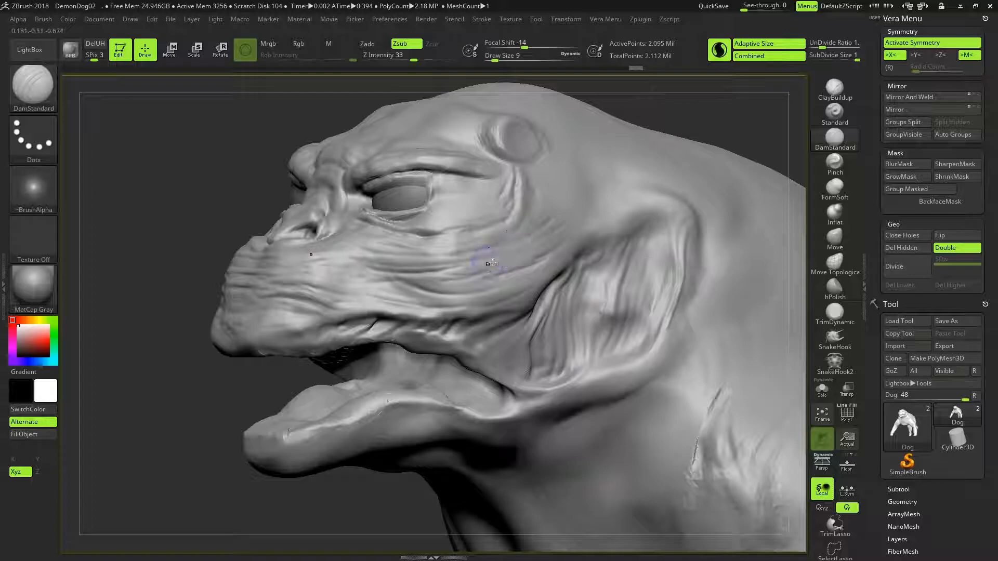
- Carve curved vertical creases on the temple below and behind the horn stub with DamStandard at draw size 9
mouse_move(526, 197)
mouse_down()
mouse_move(538, 218)
mouse_move(517, 204)
mouse_move(504, 228)
mouse_up()
mouse_move(539, 172)
mouse_down()
mouse_move(533, 216)
mouse_move(519, 224)
mouse_up()
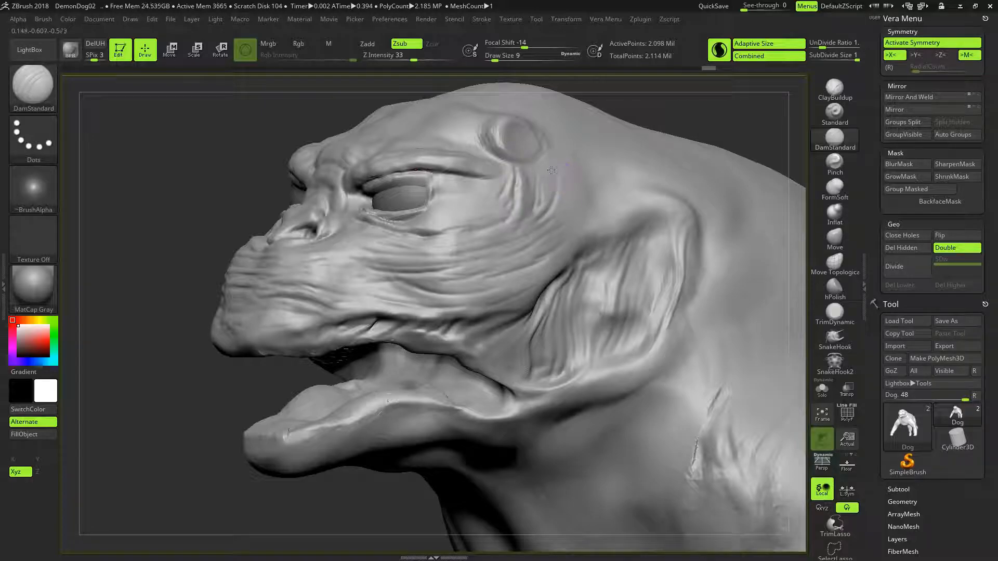
drag(568, 176, 543, 218)
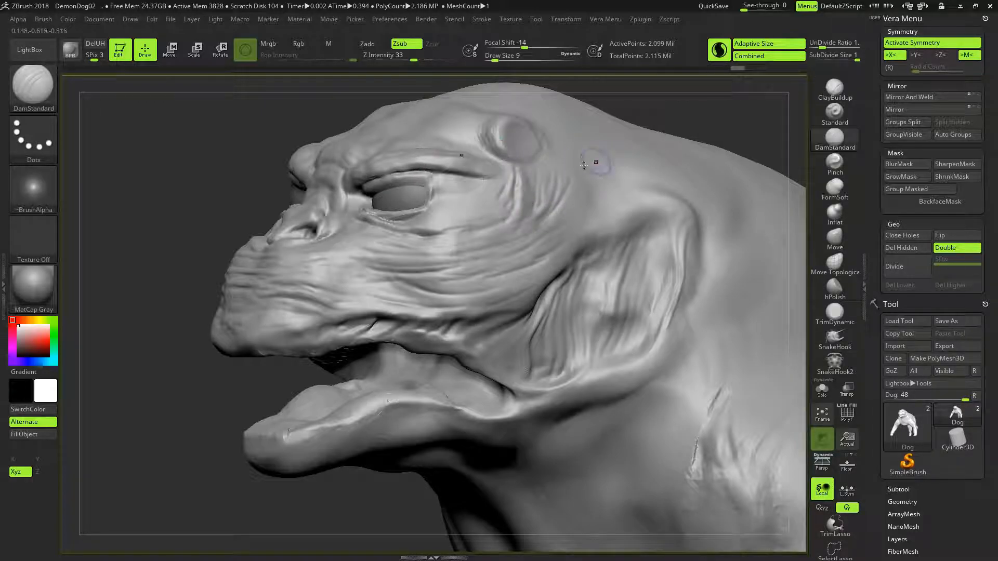
drag(549, 160, 546, 213)
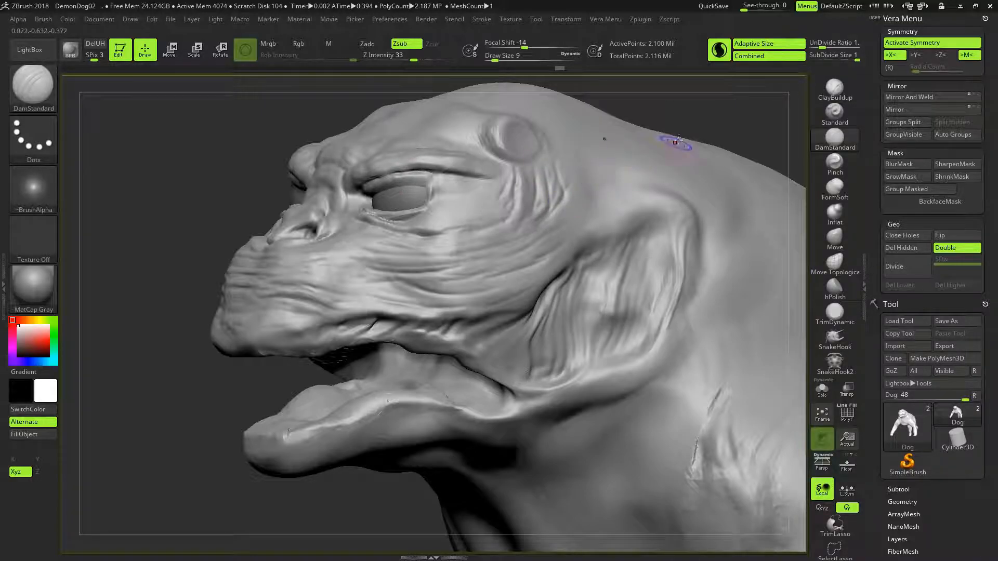
- Save the project over the existing file DemonDog02.ZPR
drag(659, 115, 685, 127)
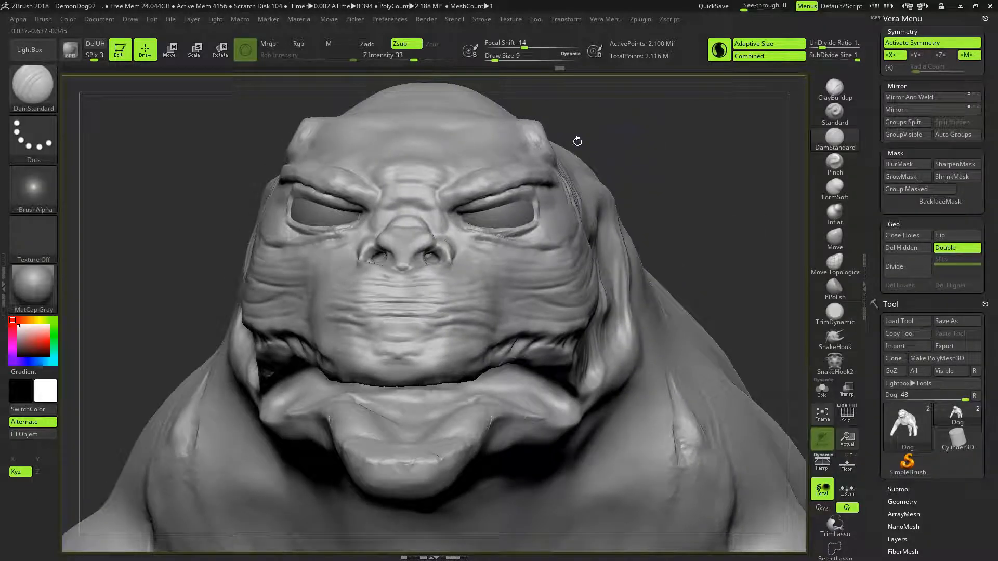
click(174, 19)
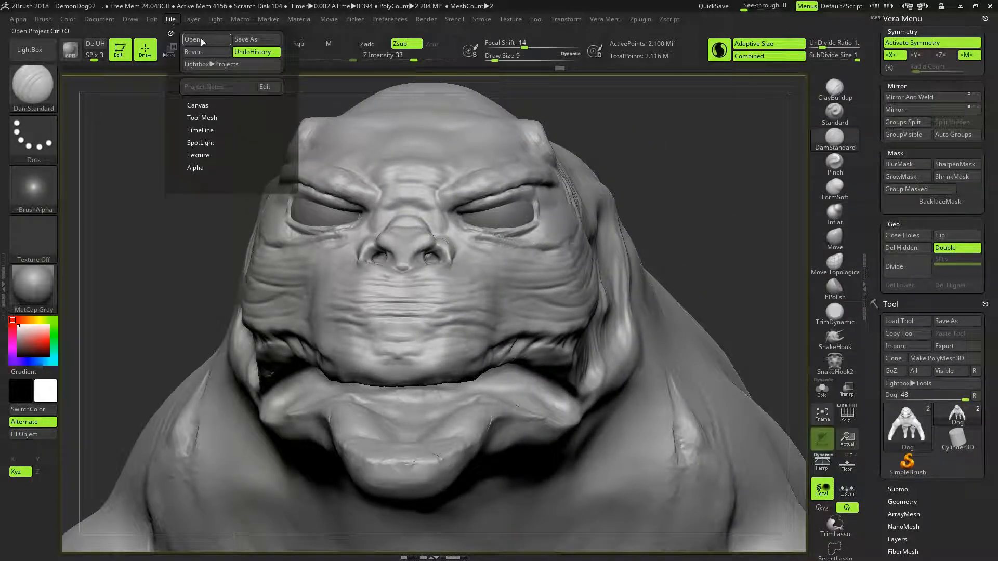
click(257, 38)
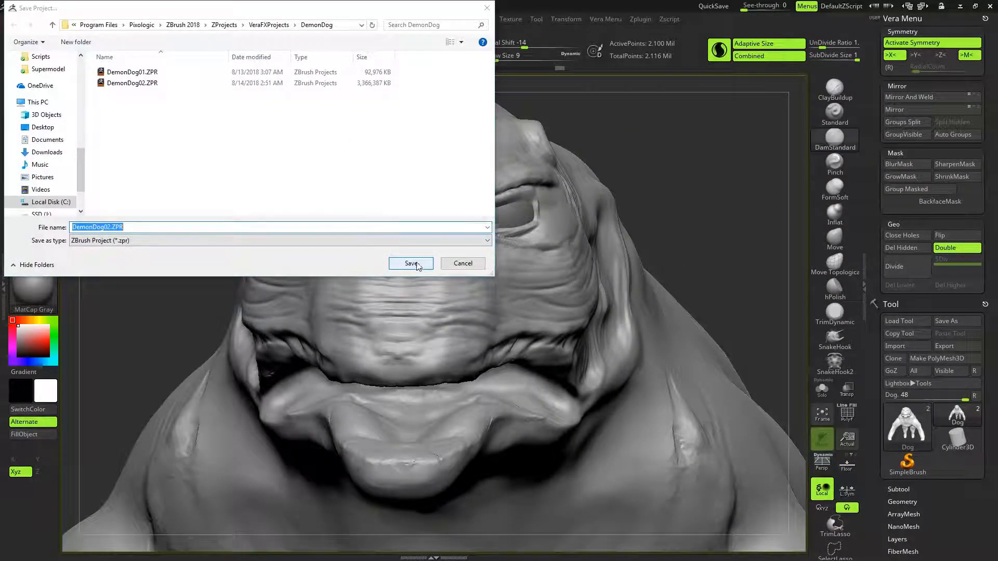
click(417, 262)
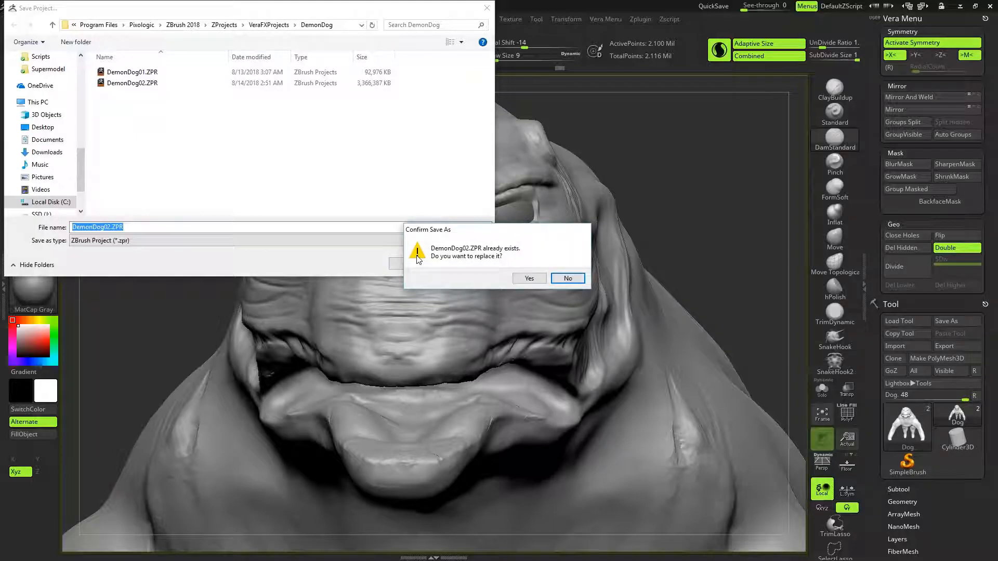
click(529, 279)
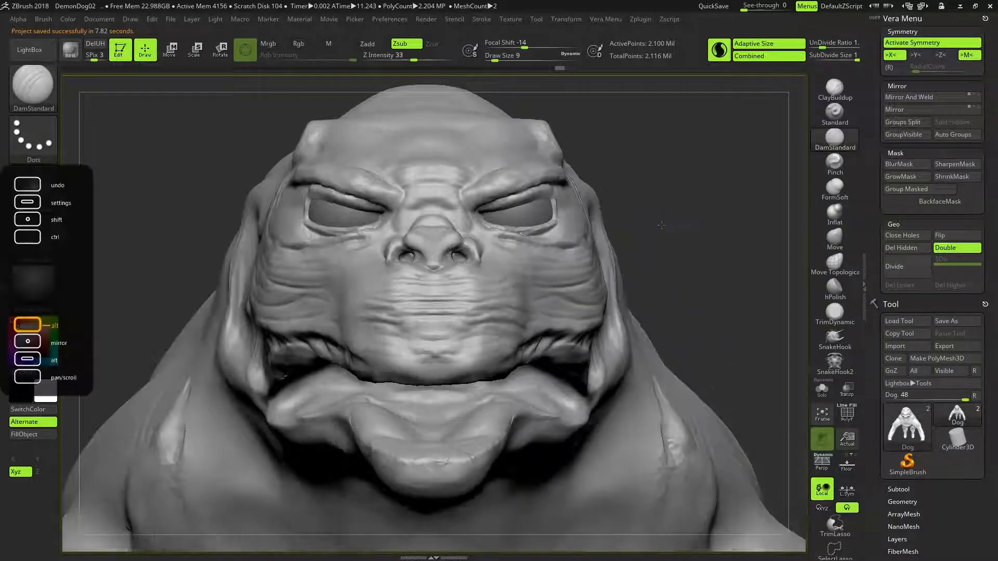
- Try carving creases beside the outer corner of the eye with DamStandard at Z Intensity 33
mouse_move(630, 239)
mouse_down()
mouse_move(675, 224)
mouse_move(627, 225)
mouse_up()
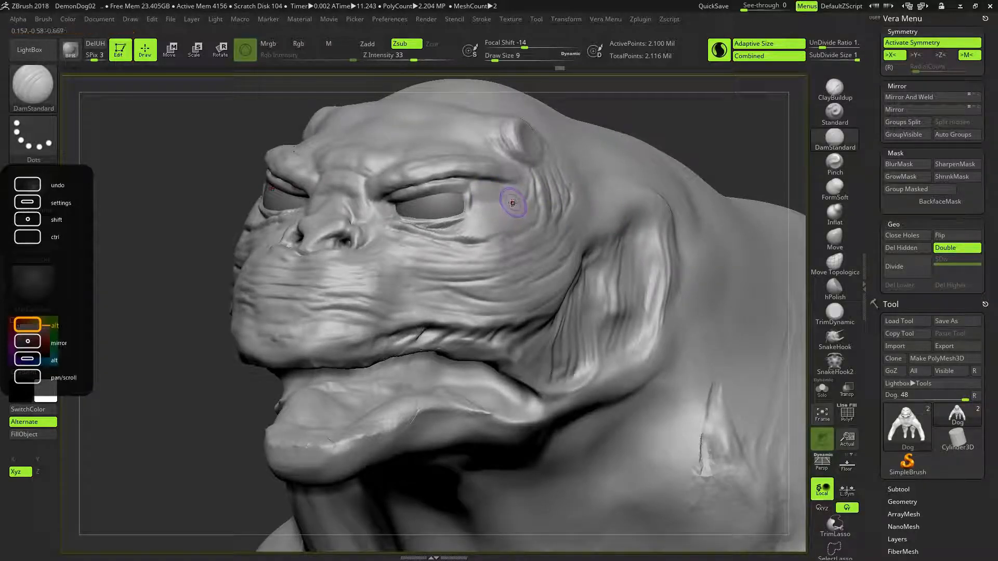
alt+drag(510, 204, 509, 219)
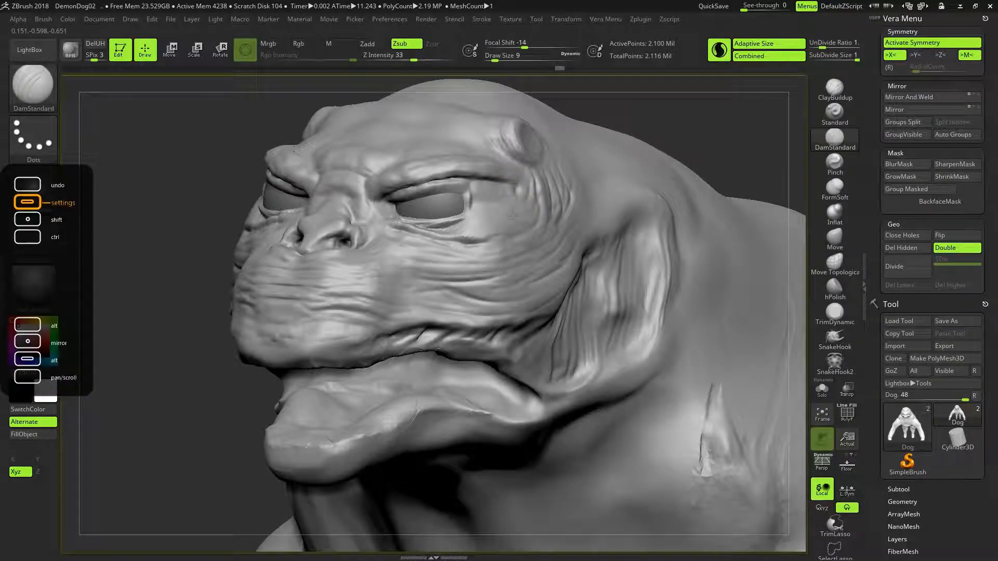
key(ctrl+z)
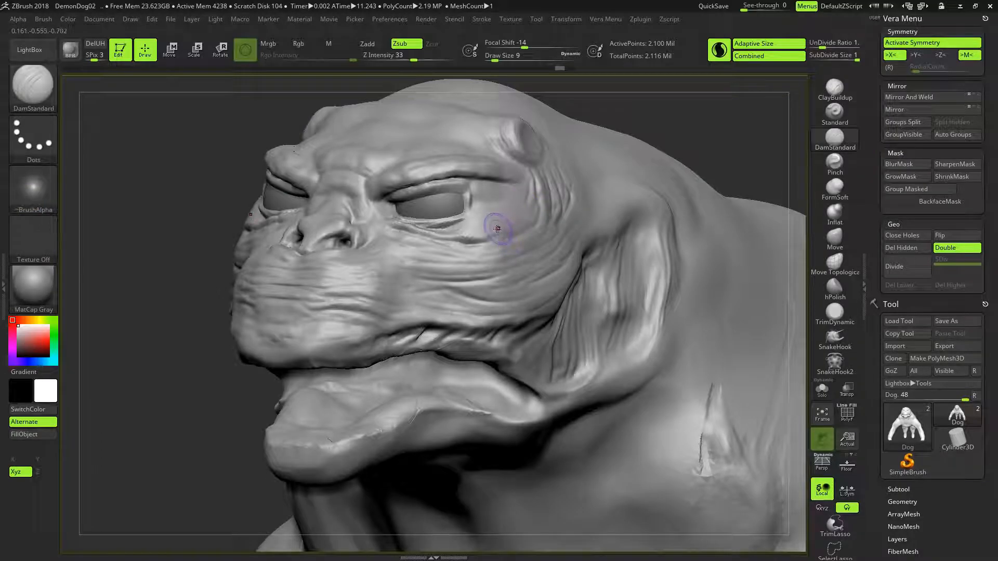
mouse_move(480, 231)
mouse_down()
mouse_move(511, 218)
mouse_move(526, 179)
mouse_up()
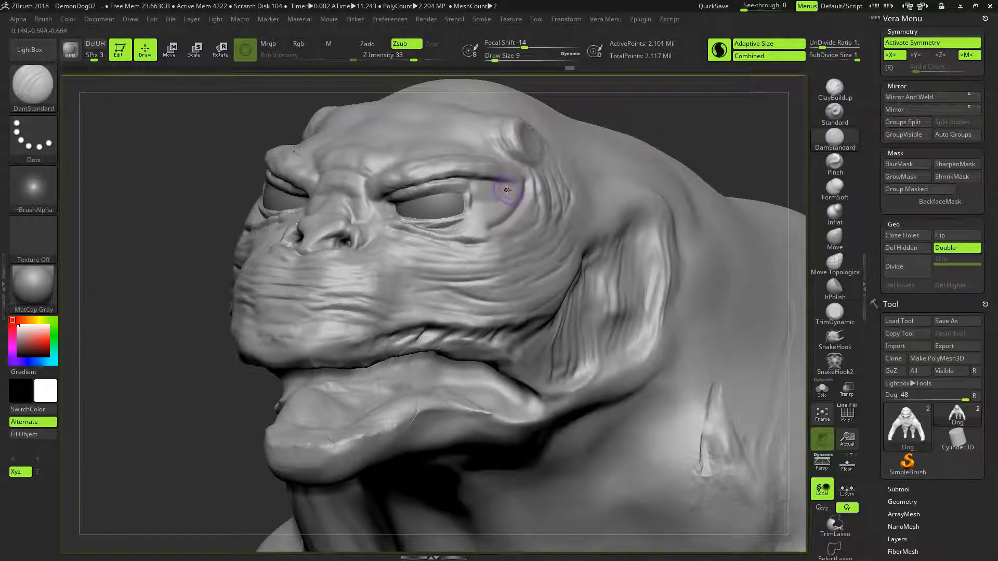
mouse_move(490, 222)
mouse_down()
mouse_move(458, 231)
mouse_move(492, 197)
mouse_up()
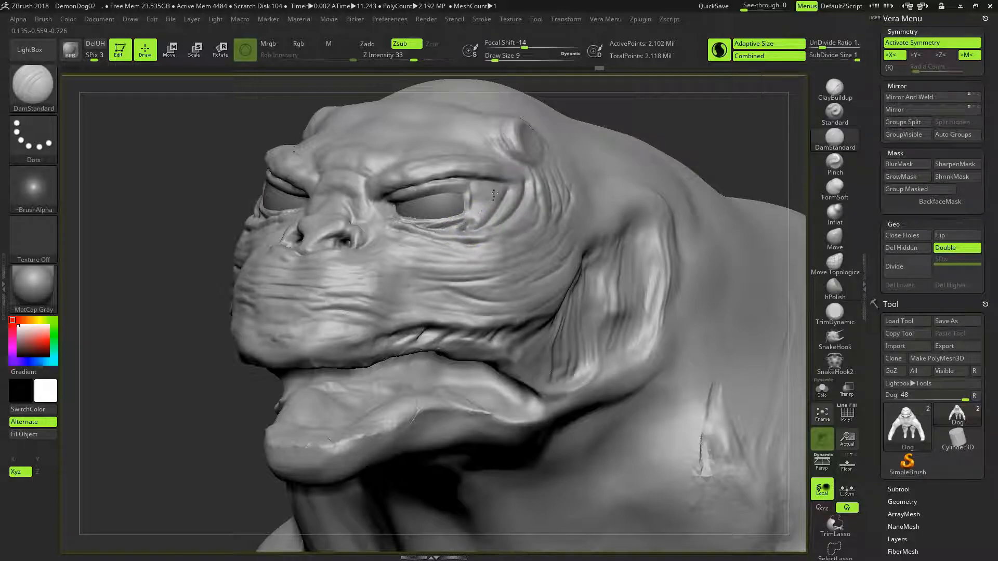
key(ctrl+z)
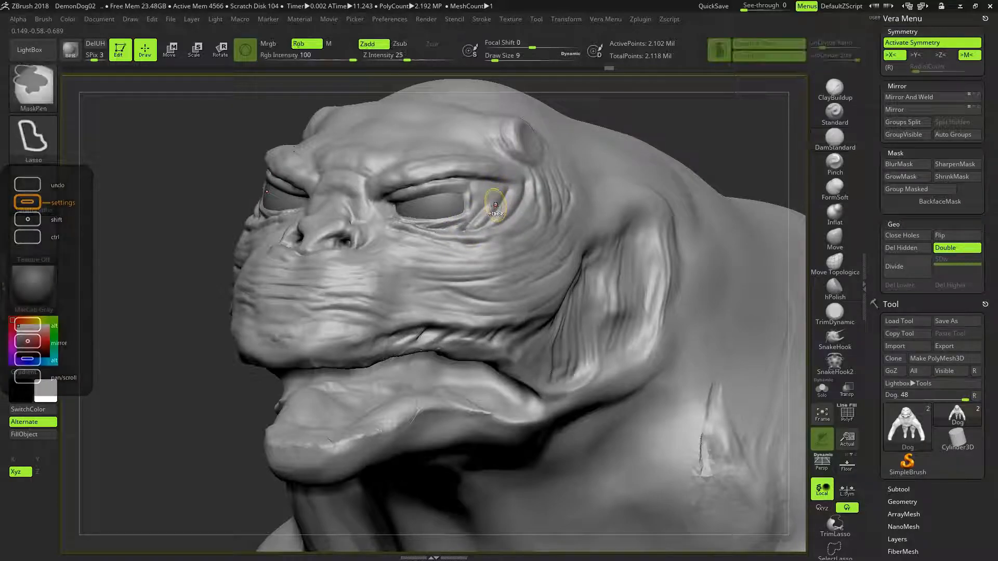
key(ctrl+z)
key(ctrl+z)
key(ctrl+z)
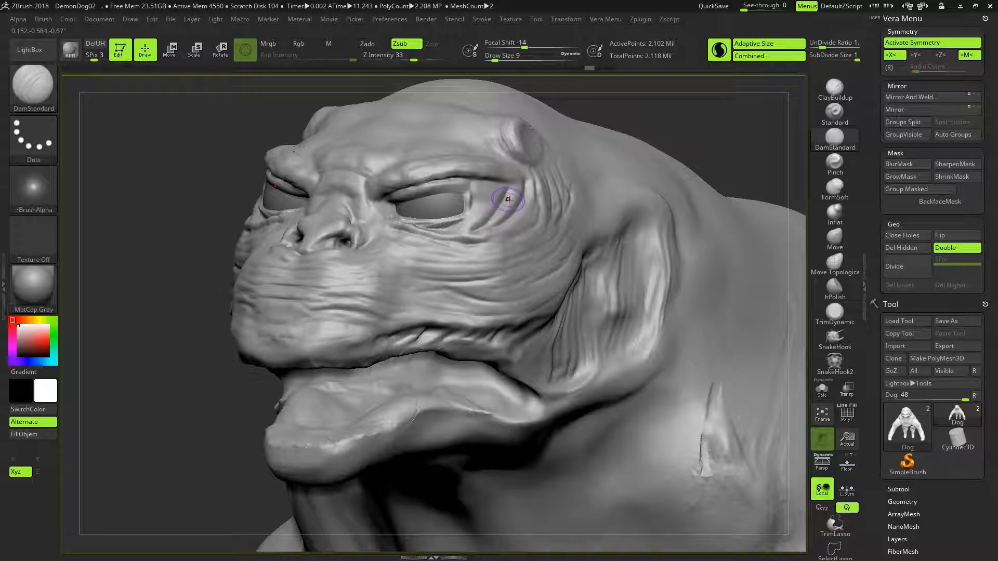
key(ctrl+z)
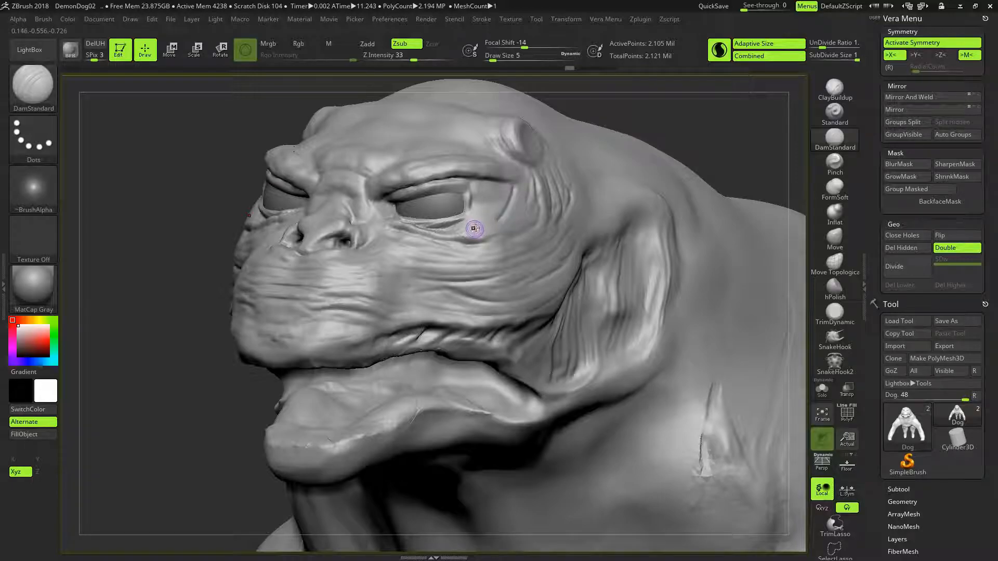
key(ctrl+z)
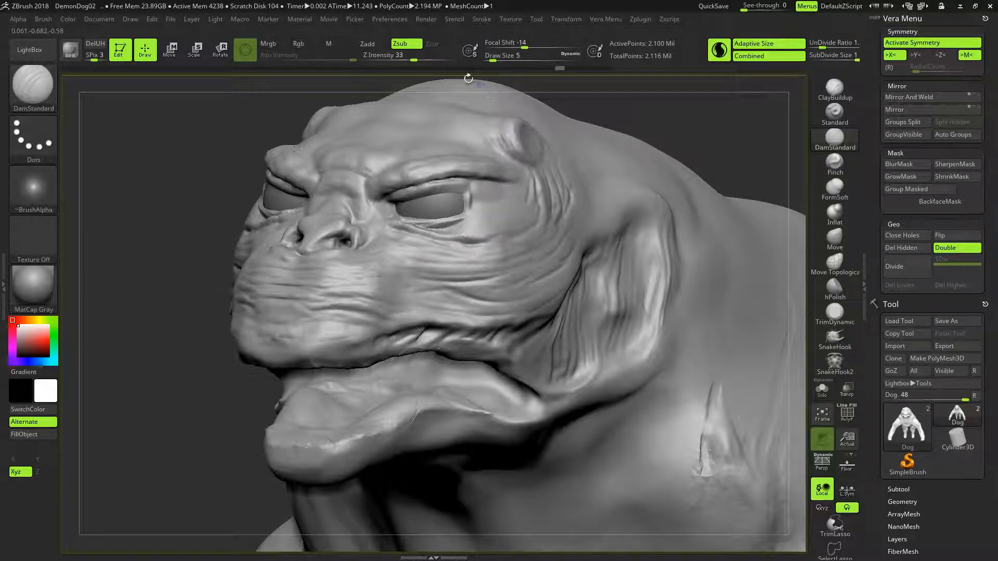
- Carve subtle fine wrinkles beside the outer eye corner with DamStandard at draw size 5 and Z Intensity 17
drag(413, 60, 399, 60)
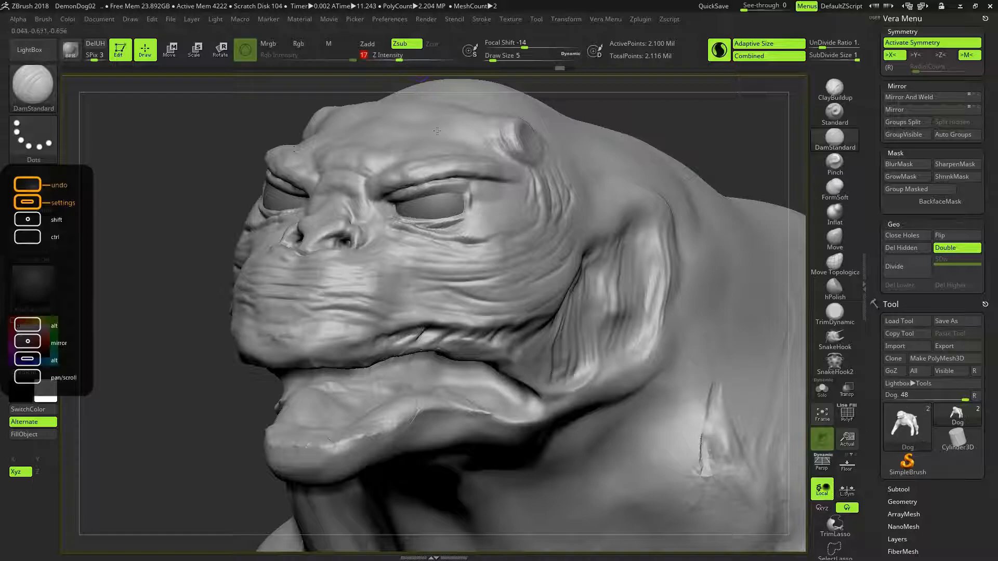
mouse_move(494, 211)
mouse_down()
mouse_move(469, 227)
mouse_move(480, 217)
mouse_up()
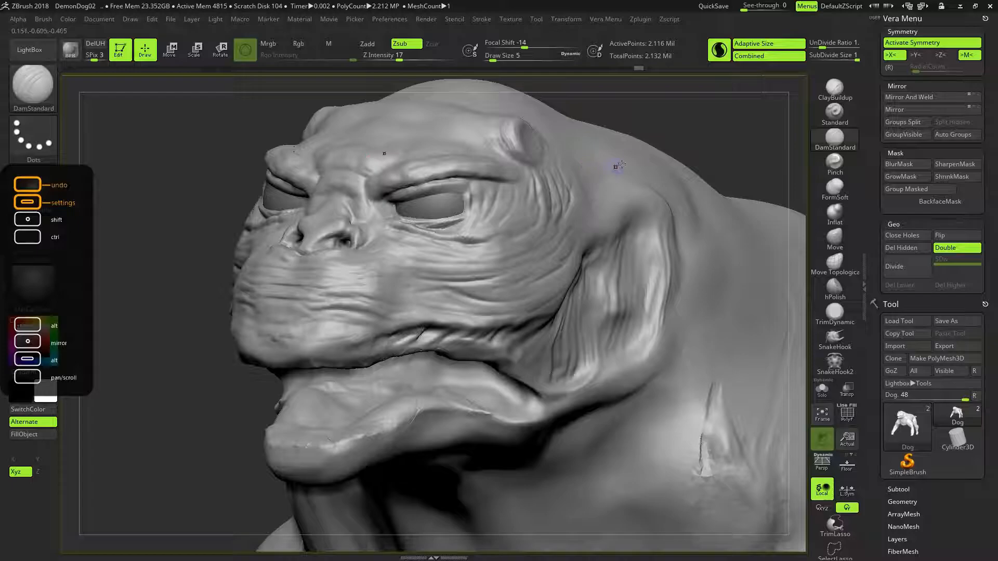
drag(673, 134, 676, 154)
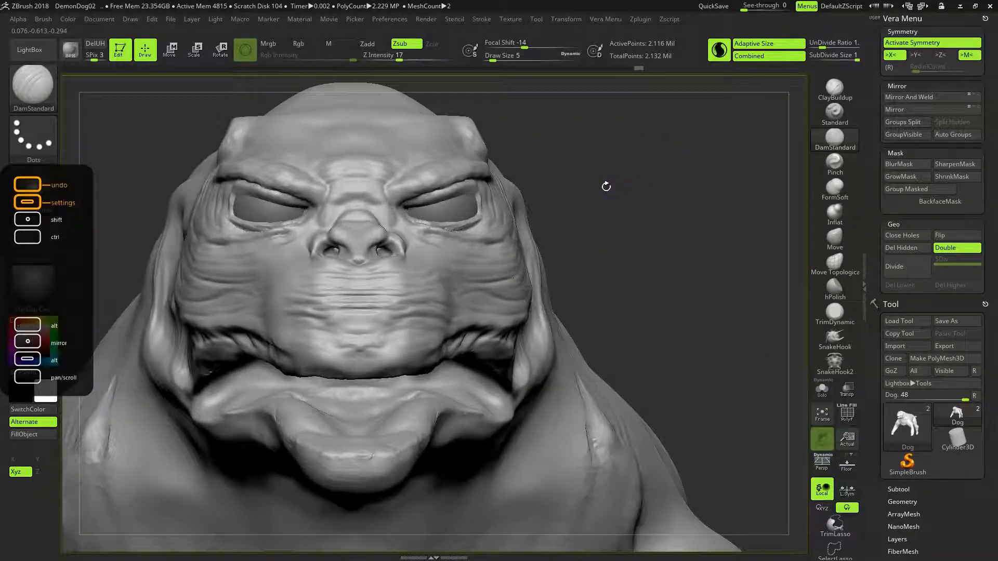
drag(610, 198, 630, 198)
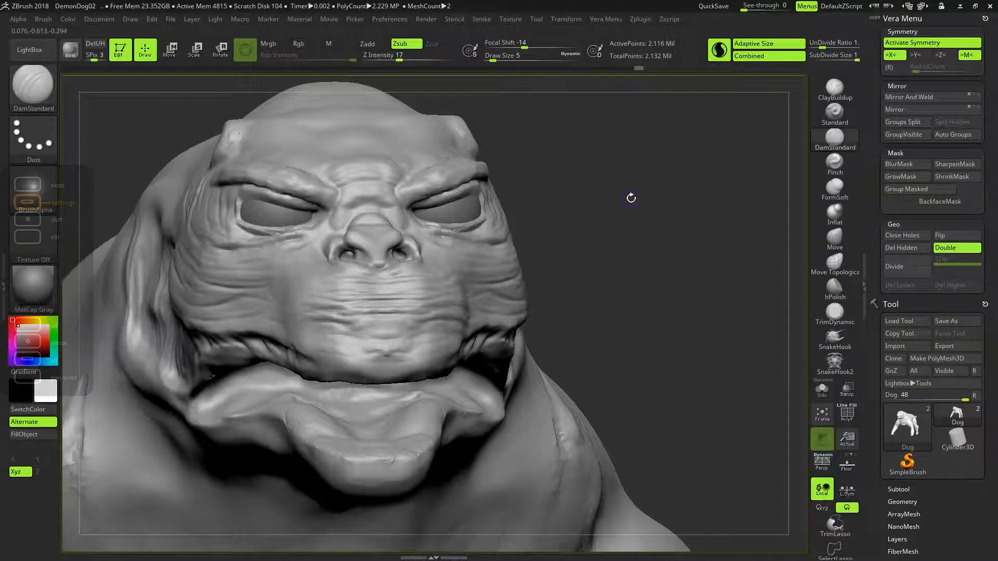
- Reshape the underside and back of the lower jaw in side view with Move Topological at draw size 54
mouse_move(584, 279)
alt+mouse_down()
mouse_move(587, 260)
mouse_move(624, 259)
mouse_move(579, 256)
mouse_move(605, 240)
mouse_move(627, 241)
mouse_move(613, 226)
mouse_move(740, 214)
alt+mouse_up()
click(834, 262)
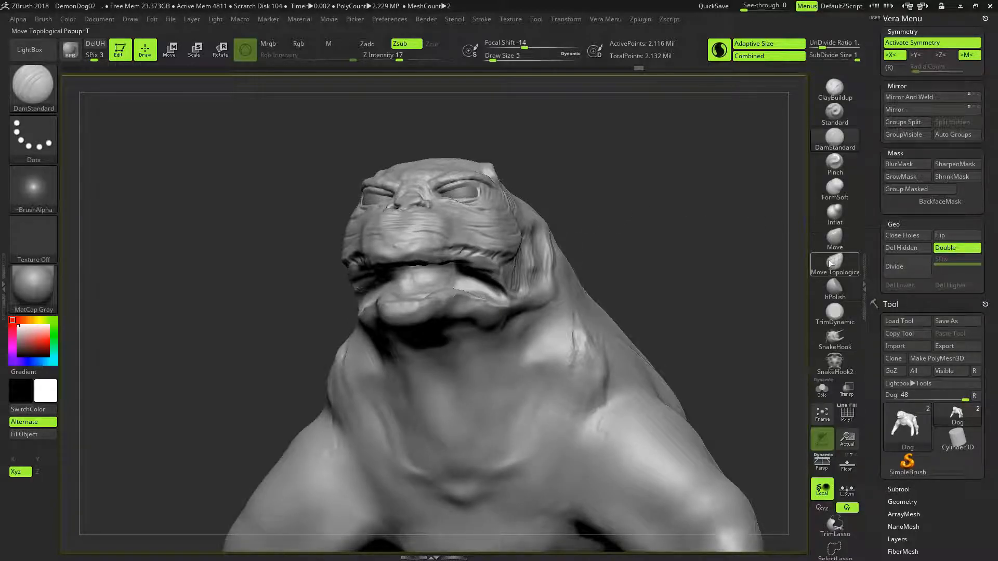
drag(649, 237, 636, 196)
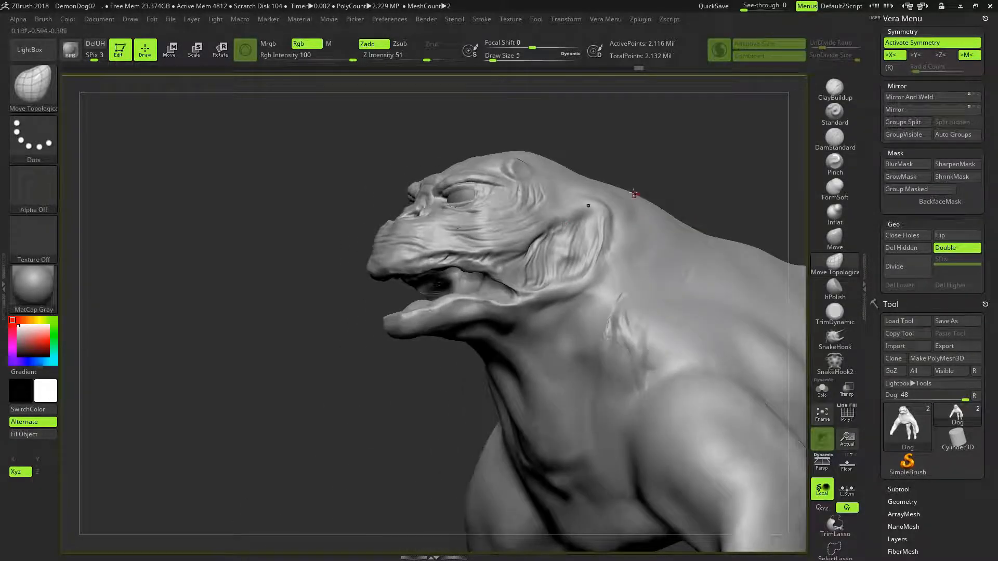
key(])
key(])
key(])
key(])
key(])
mouse_move(456, 329)
mouse_down()
mouse_move(460, 318)
mouse_move(463, 330)
mouse_up()
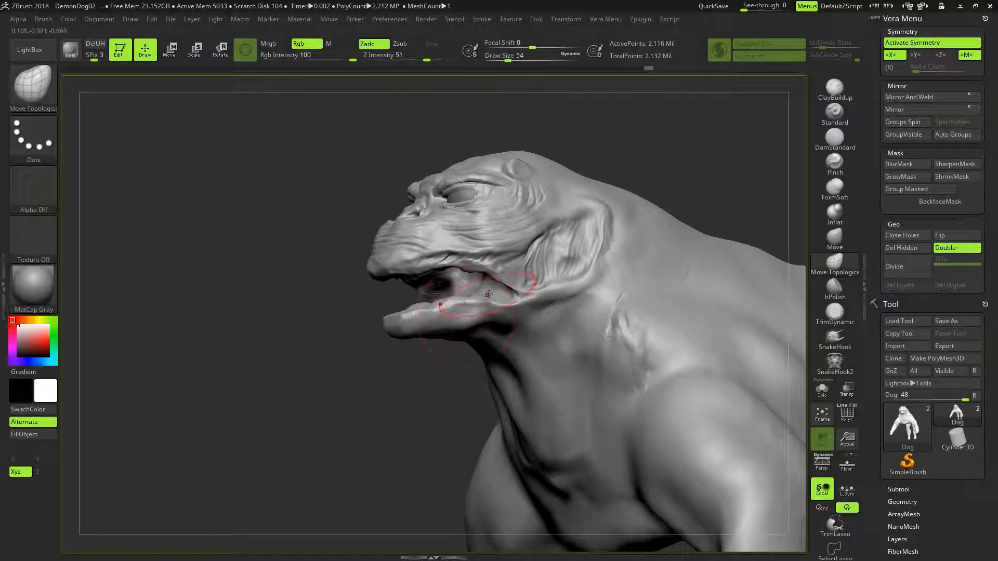
key(ctrl+z)
mouse_move(464, 357)
mouse_down()
mouse_move(437, 358)
mouse_move(458, 340)
mouse_up()
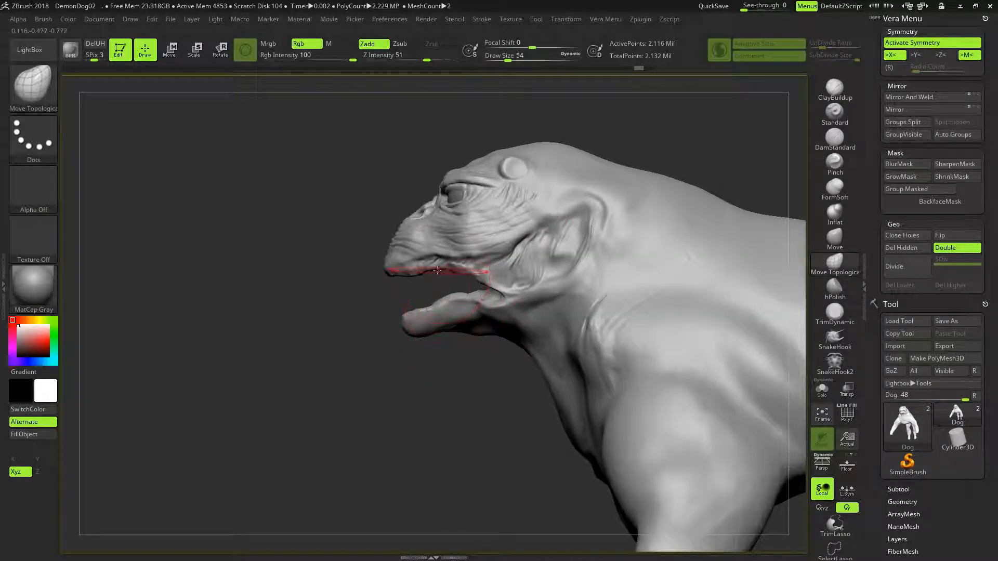
mouse_move(385, 292)
ctrl+mouse_down()
mouse_move(489, 269)
mouse_move(518, 283)
mouse_move(491, 309)
mouse_move(385, 316)
mouse_move(383, 305)
ctrl+mouse_up()
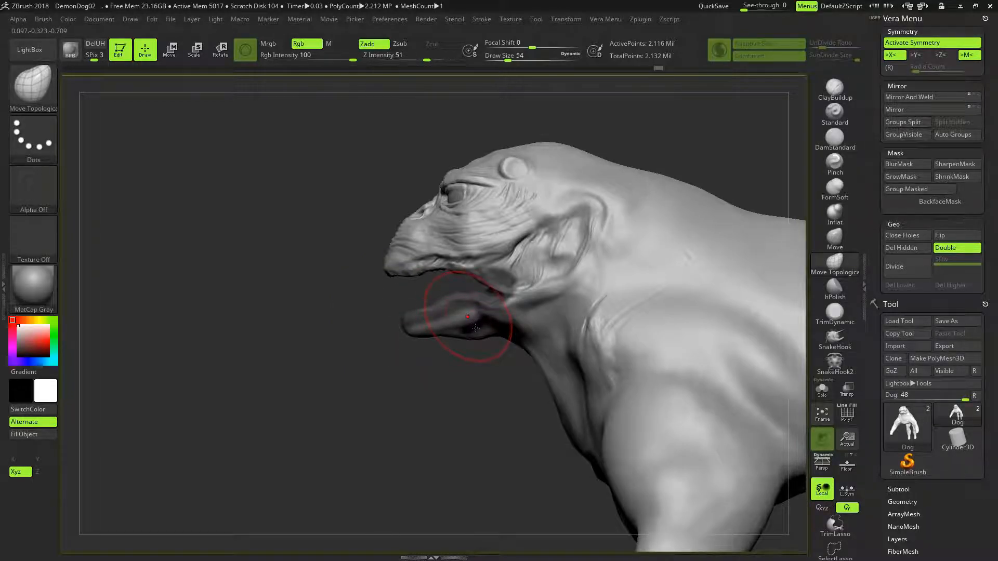
drag(476, 328, 476, 329)
drag(410, 339, 417, 343)
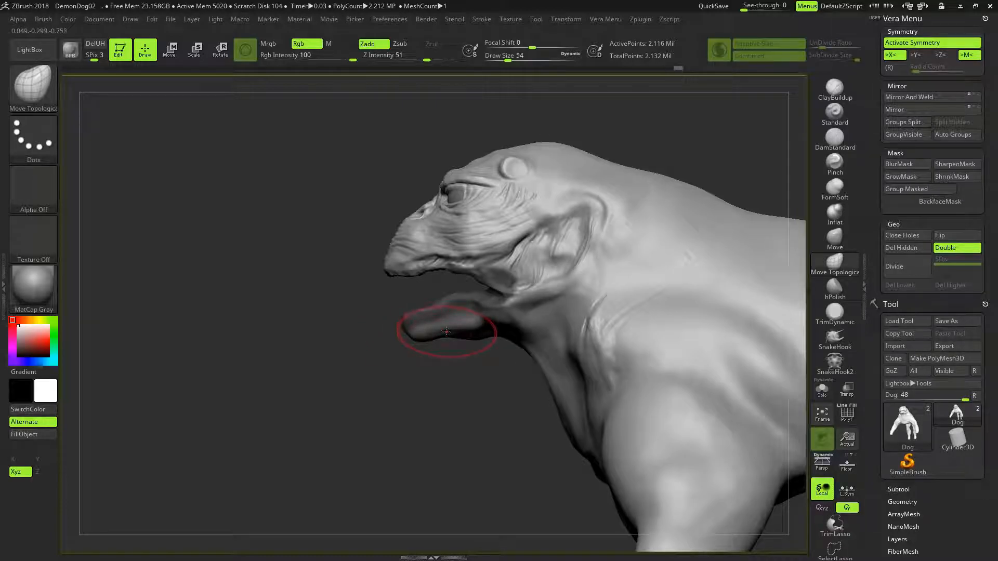
drag(504, 326, 505, 327)
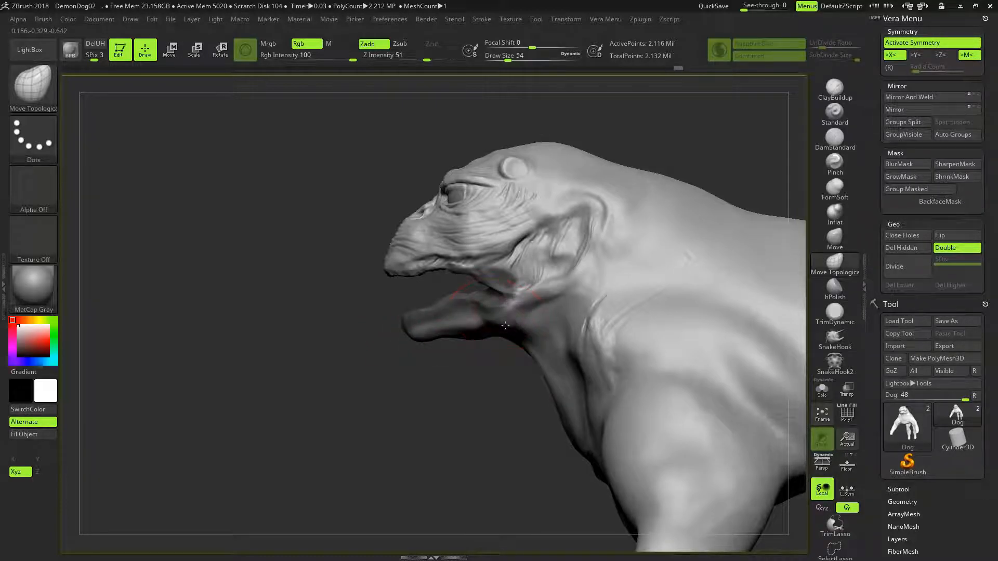
- Save the reshaped model as a project, replacing DemonDog02.ZPR
mouse_move(461, 372)
mouse_down()
mouse_move(544, 372)
mouse_move(546, 283)
mouse_up()
mouse_move(618, 259)
mouse_down()
mouse_move(630, 278)
mouse_move(608, 279)
mouse_move(622, 338)
mouse_move(660, 307)
mouse_move(573, 279)
mouse_move(623, 280)
mouse_move(592, 233)
mouse_up()
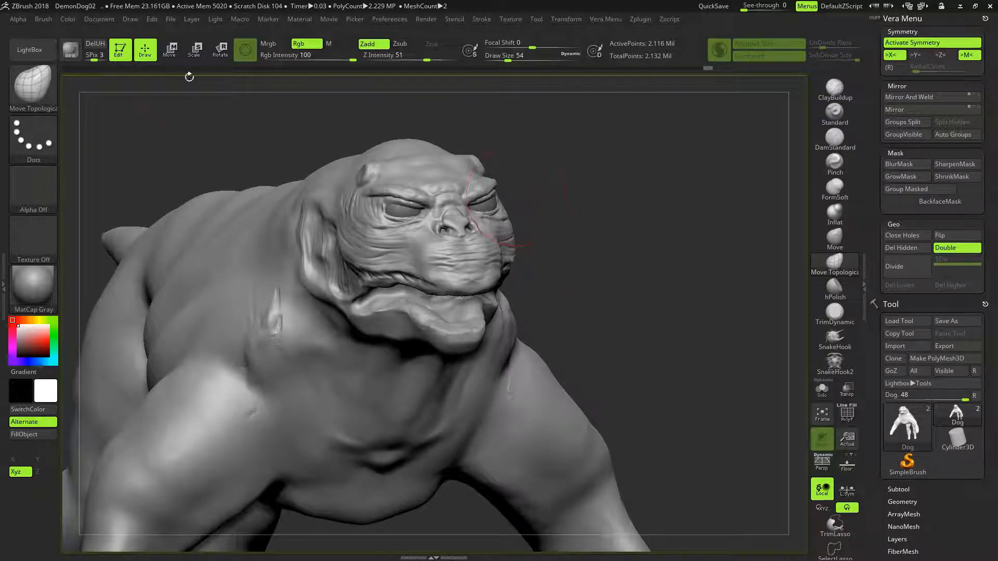
click(171, 20)
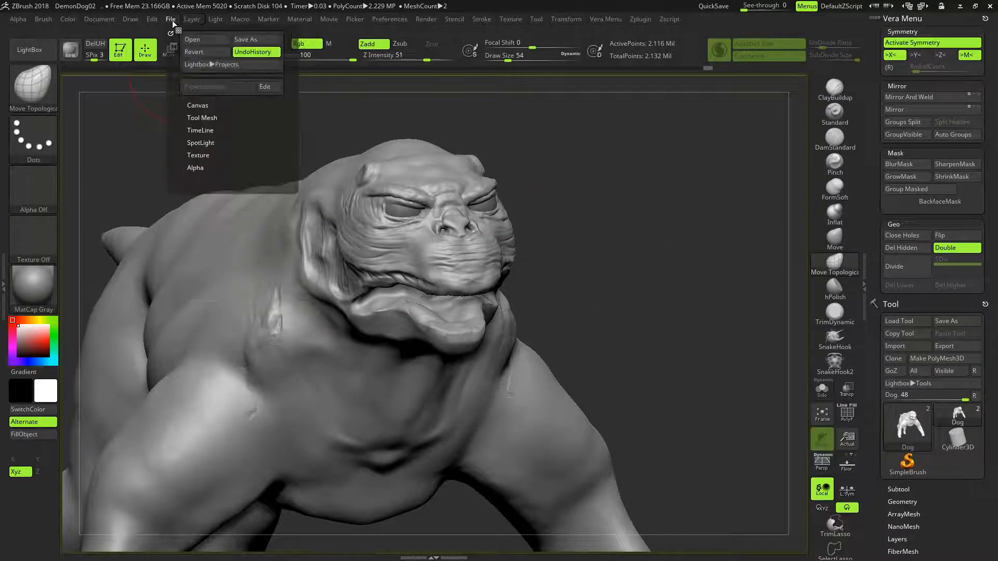
click(255, 38)
click(409, 264)
click(530, 279)
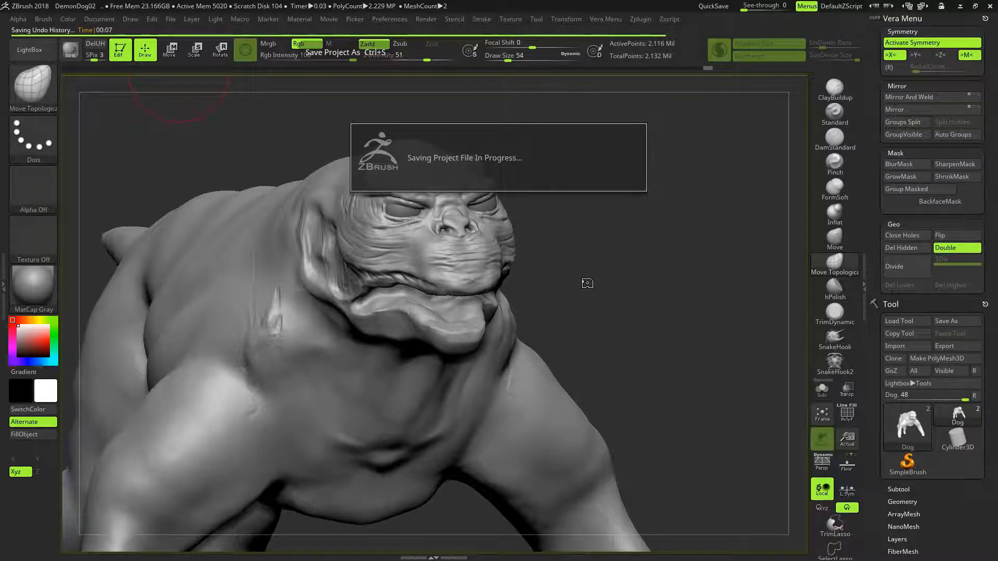
- Turn off symmetry and smooth the small bump at the center of the upper lip at draw size 10
mouse_move(581, 280)
mouse_down()
mouse_move(570, 256)
mouse_move(583, 286)
mouse_up()
key(x)
key(bracketleft)
key(bracketleft)
key(bracketleft)
key(bracketleft)
key(bracketleft)
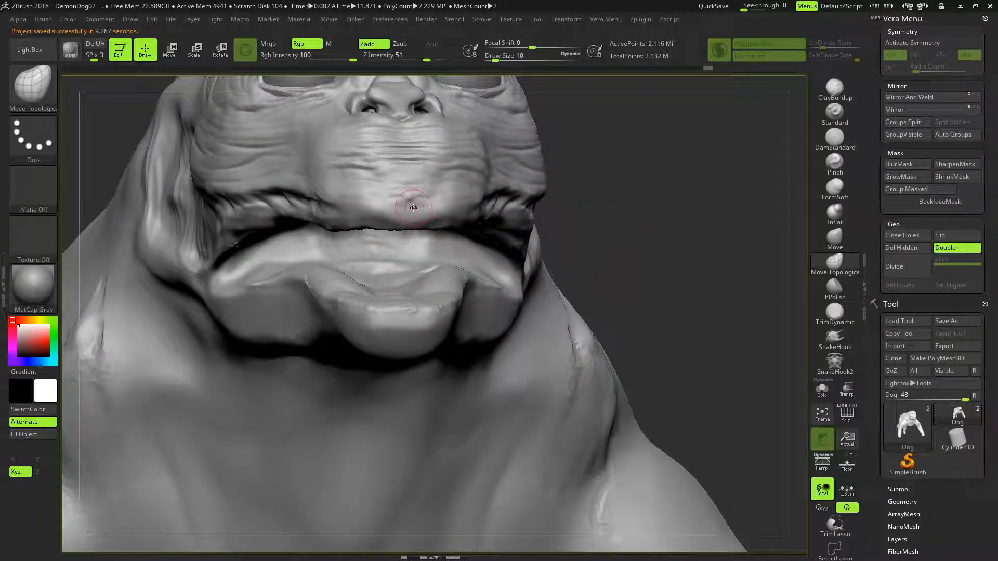
key(shift)
shift+drag(413, 197, 414, 193)
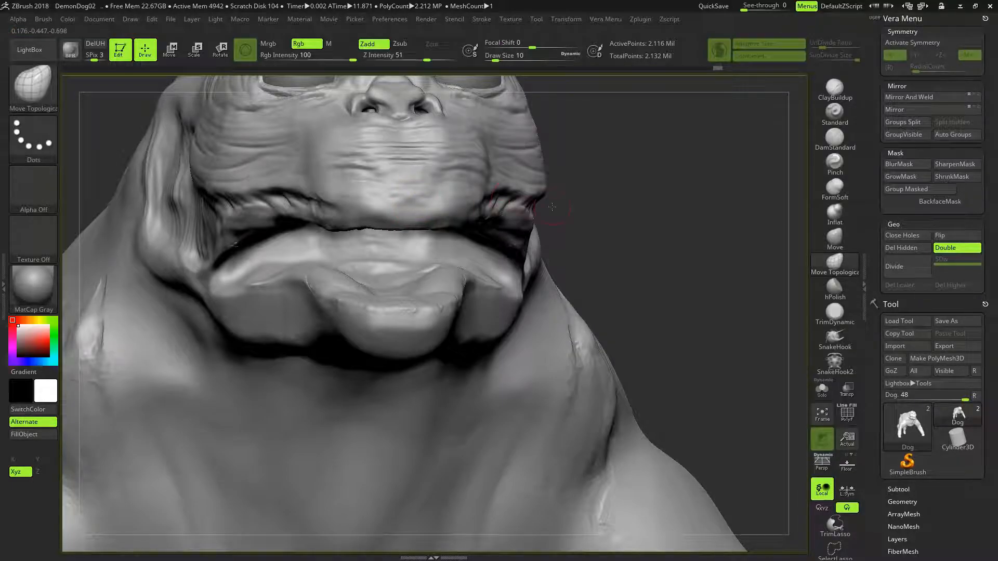
- Adjust the mouth-corner area beside the lower jaw with Move Topological at draw size 38
alt+drag(621, 259, 602, 327)
mouse_move(618, 316)
mouse_down()
mouse_move(630, 297)
mouse_move(616, 311)
mouse_move(619, 289)
mouse_up()
mouse_move(448, 241)
mouse_down()
mouse_move(485, 179)
mouse_move(439, 238)
mouse_move(510, 265)
mouse_move(508, 239)
mouse_move(488, 314)
mouse_up()
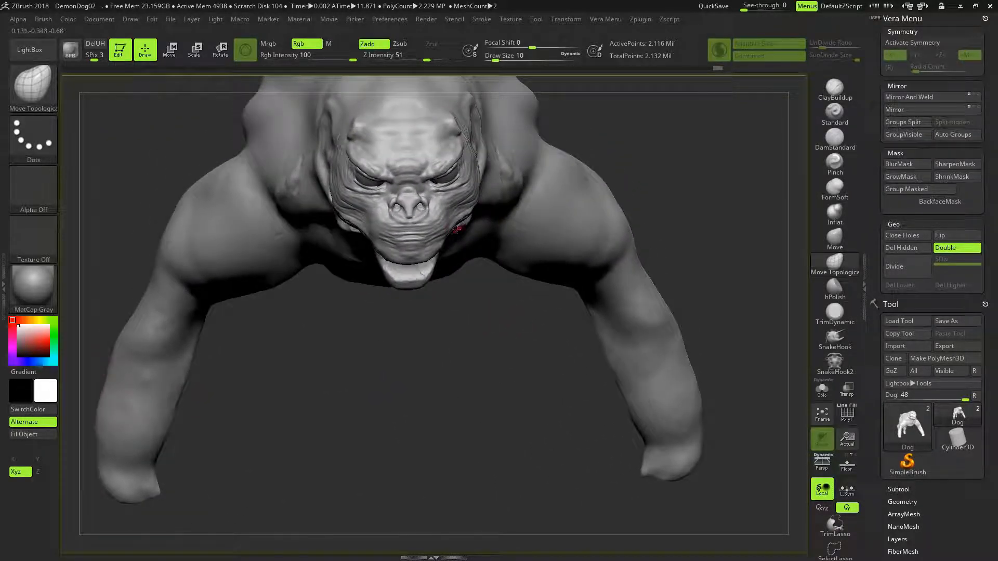
key(])
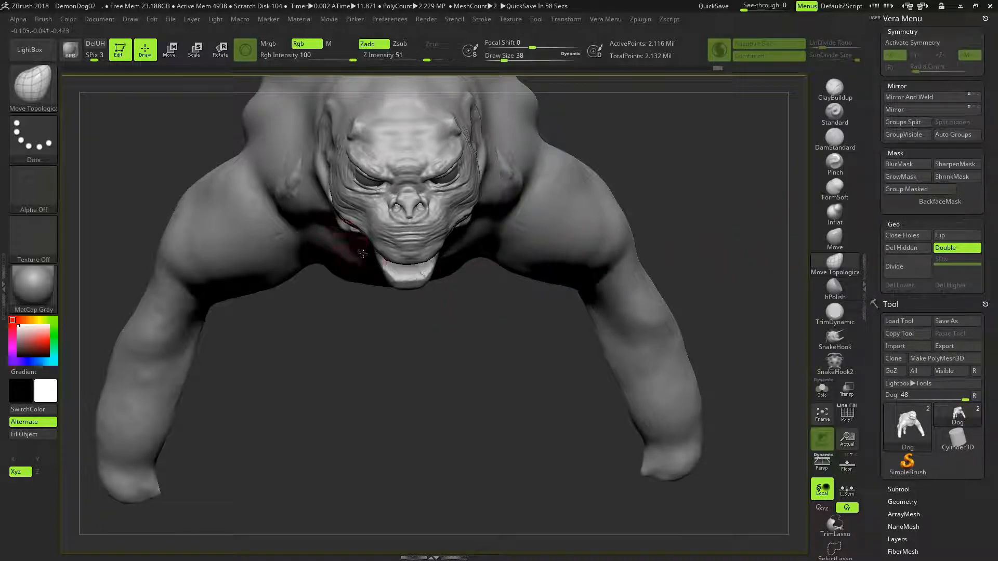
mouse_move(434, 297)
mouse_down()
mouse_move(455, 310)
mouse_move(484, 281)
mouse_move(481, 218)
mouse_move(454, 213)
mouse_move(448, 312)
mouse_move(373, 236)
mouse_up()
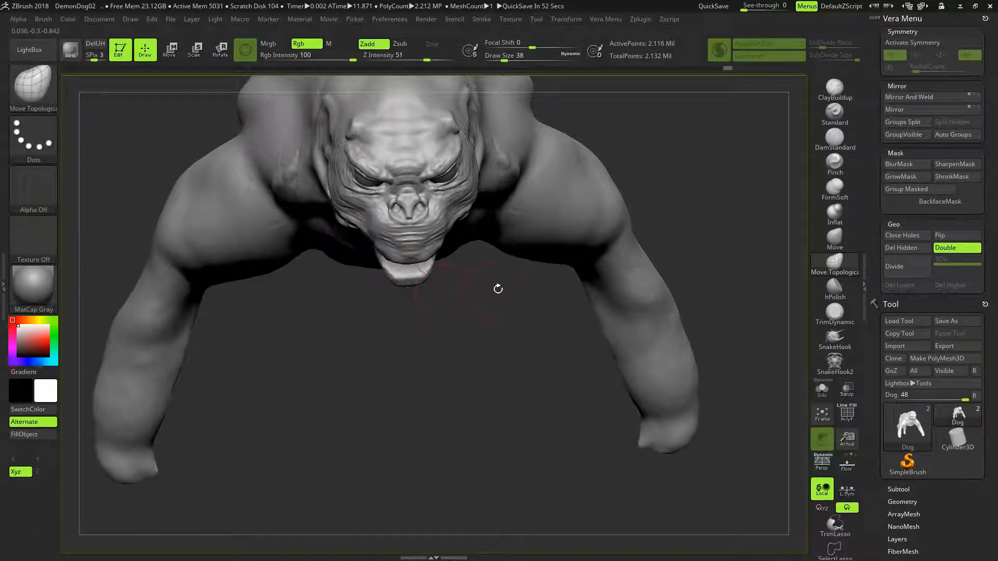
- Compare the whole creature and its face from several angles with the film reference photo
mouse_move(501, 289)
mouse_down()
mouse_move(506, 180)
mouse_move(538, 201)
mouse_move(550, 276)
mouse_move(568, 254)
mouse_up()
mouse_move(628, 241)
mouse_down()
mouse_move(534, 252)
mouse_move(622, 243)
mouse_move(587, 245)
mouse_up()
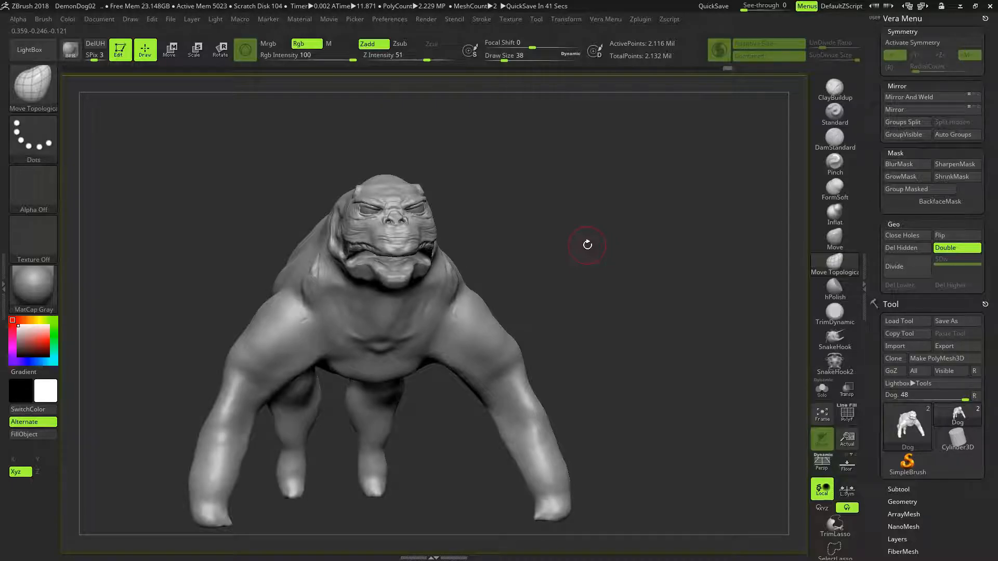
drag(997, 275, 717, 217)
click(509, 165)
drag(508, 165, 497, 169)
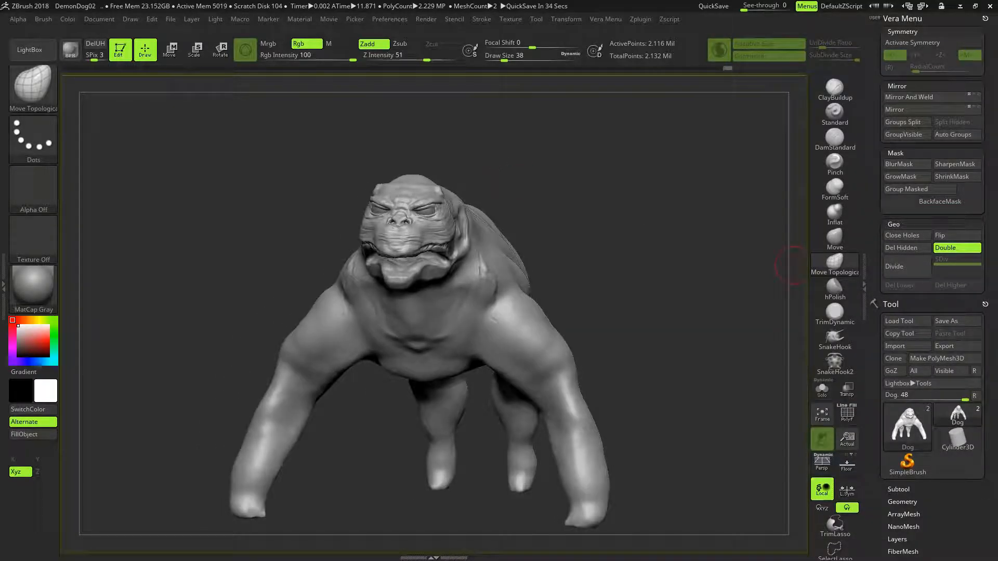
key(alt+Tab)
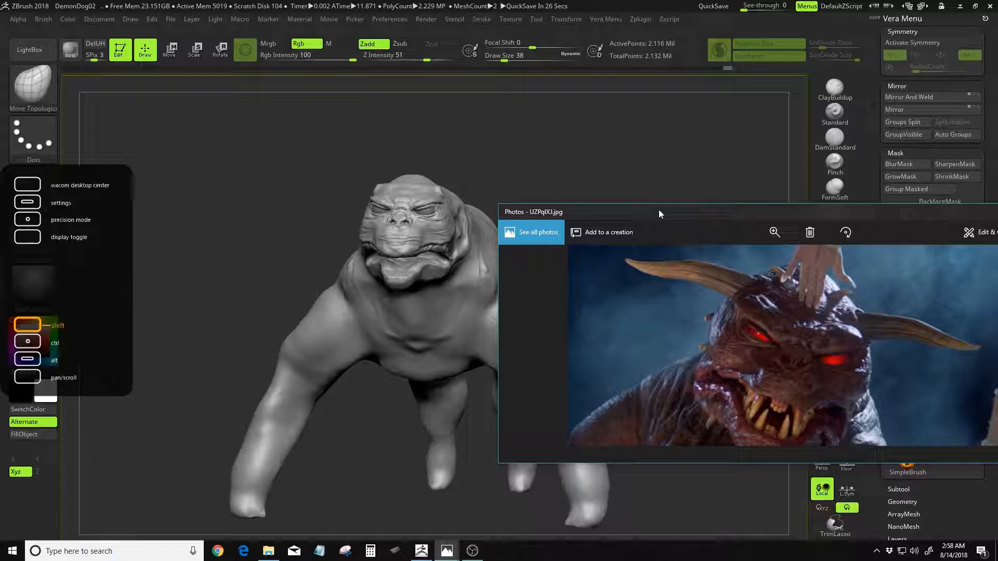
key(alt+Tab)
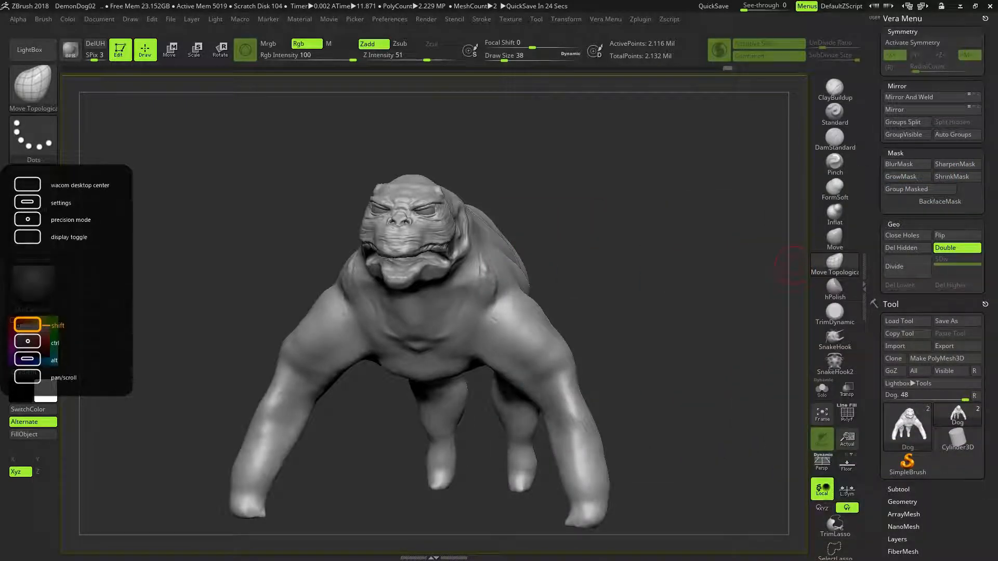
mouse_move(571, 244)
mouse_down()
mouse_move(588, 243)
mouse_move(582, 251)
mouse_up()
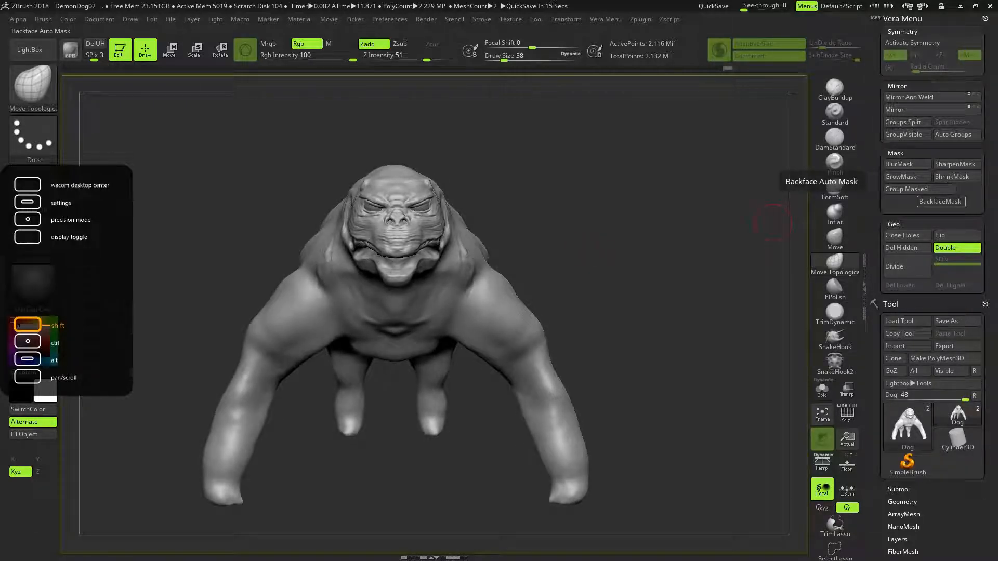
drag(594, 203, 414, 179)
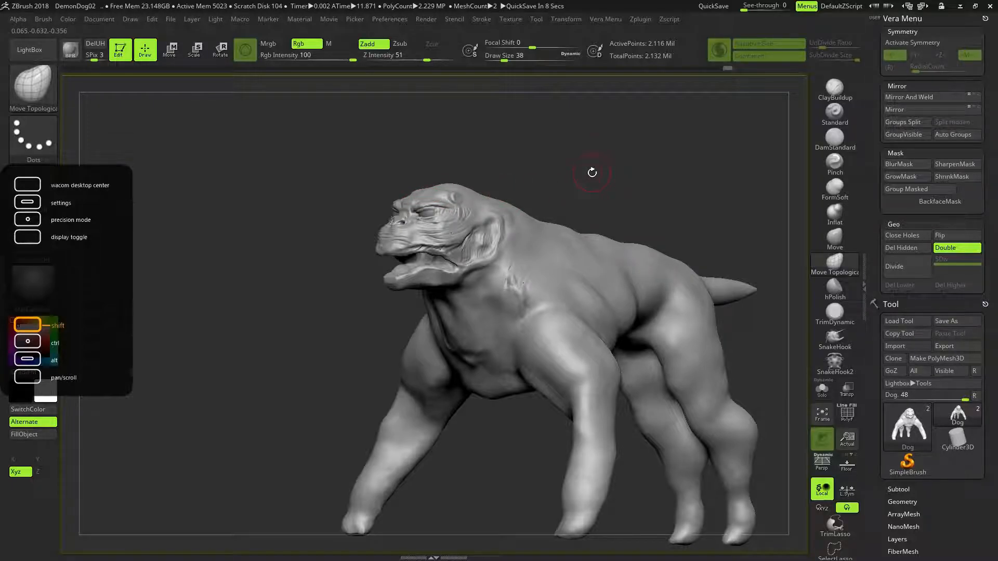
shift+drag(553, 166, 578, 171)
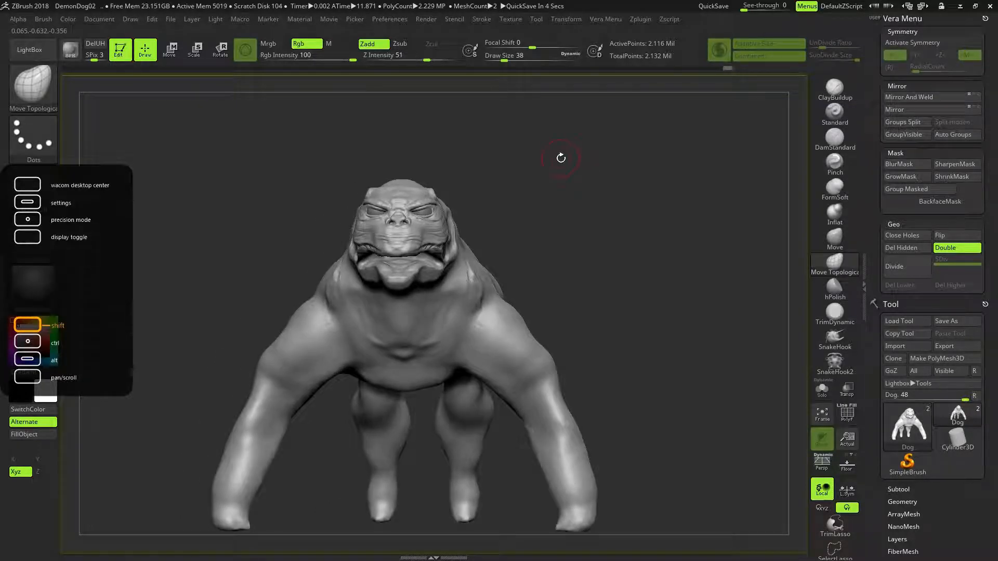
ctrl+right_drag(434, 174, 539, 282)
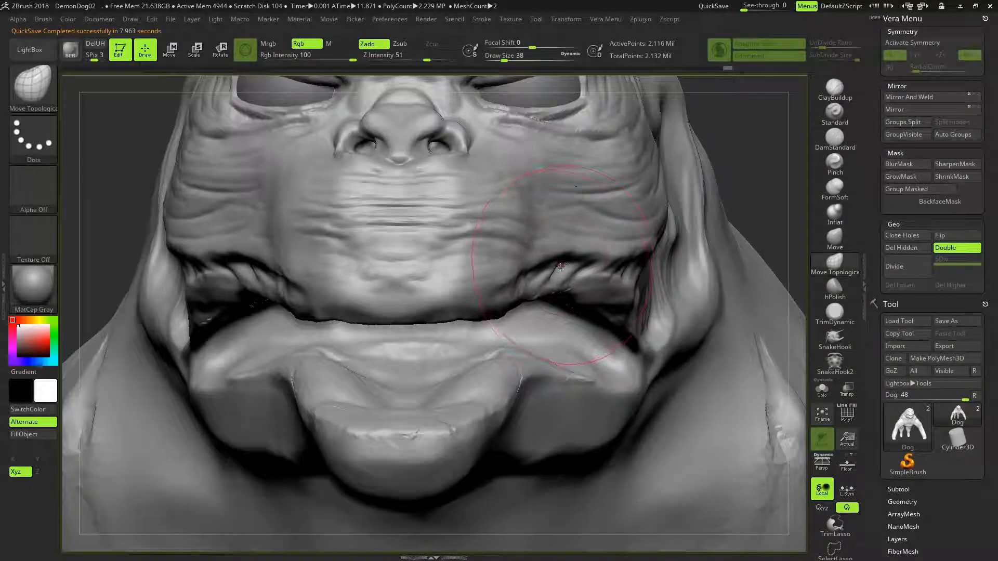
mouse_move(520, 335)
alt+right_down()
mouse_move(502, 414)
mouse_move(561, 517)
alt+right_up()
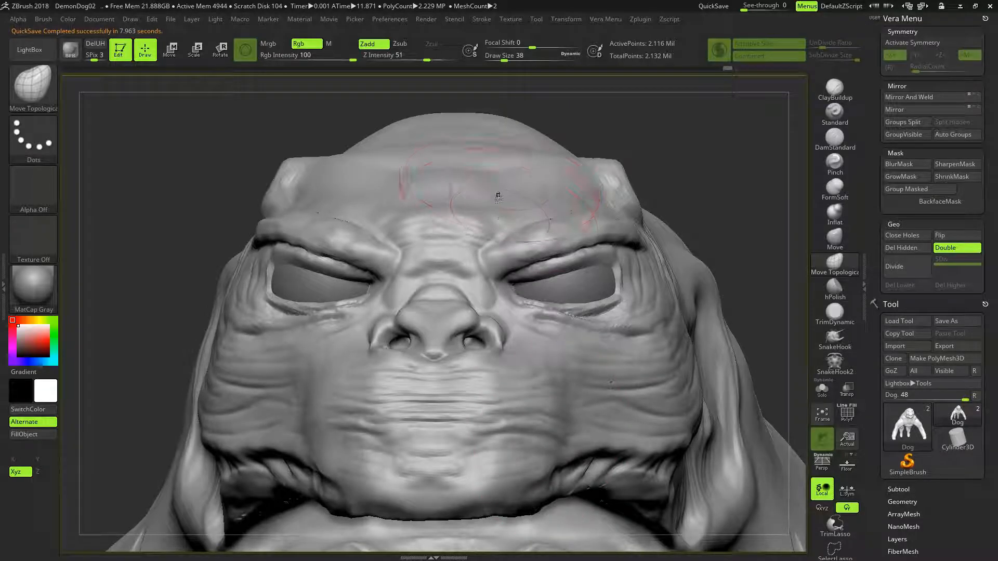
- Build up angled folds along one brow ridge above the eye with ClayBuildup at draw size 10 and Z Intensity 20, smoothing the strokes
key(bracketleft)
key(bracketleft)
key(bracketleft)
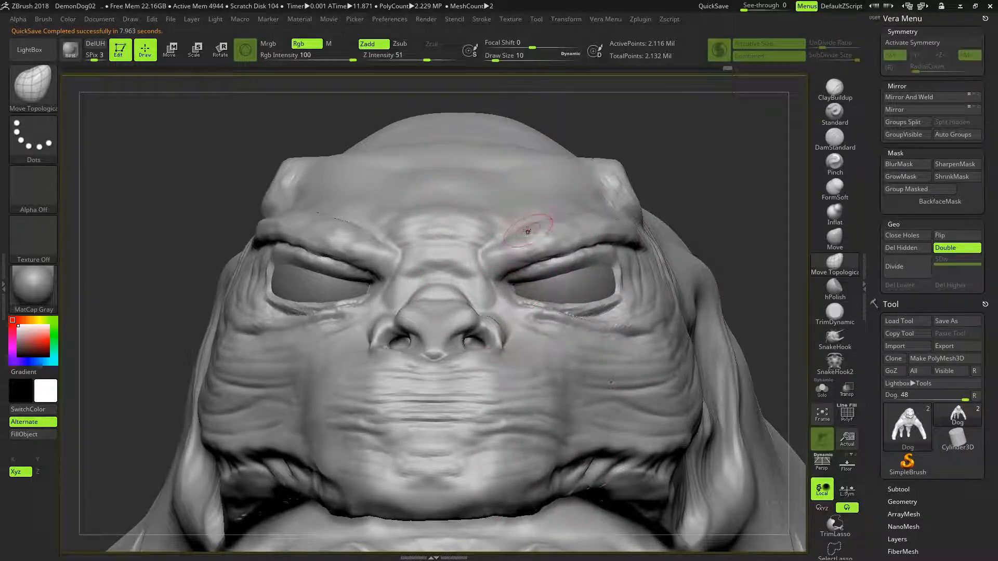
right_drag(686, 166, 514, 205)
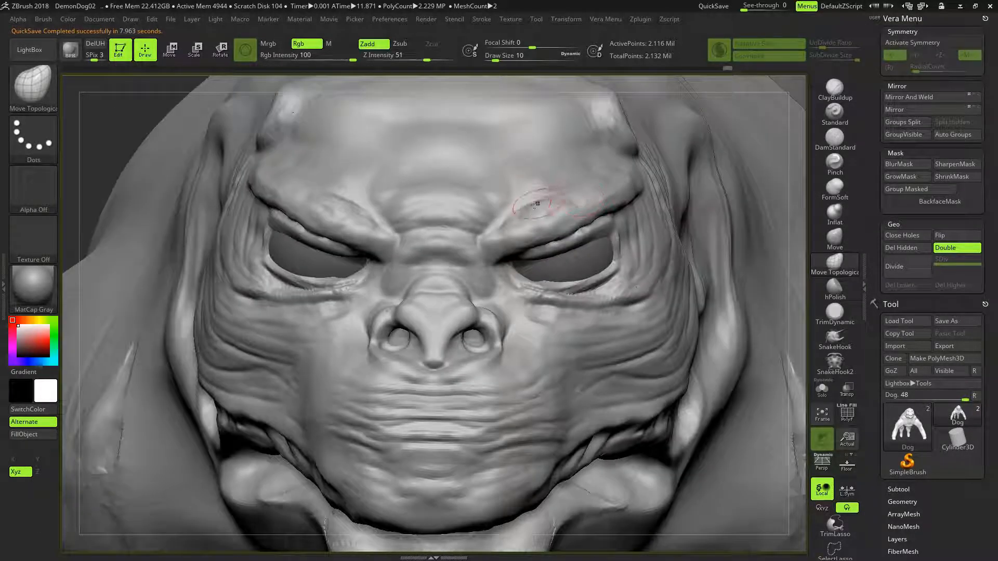
click(835, 89)
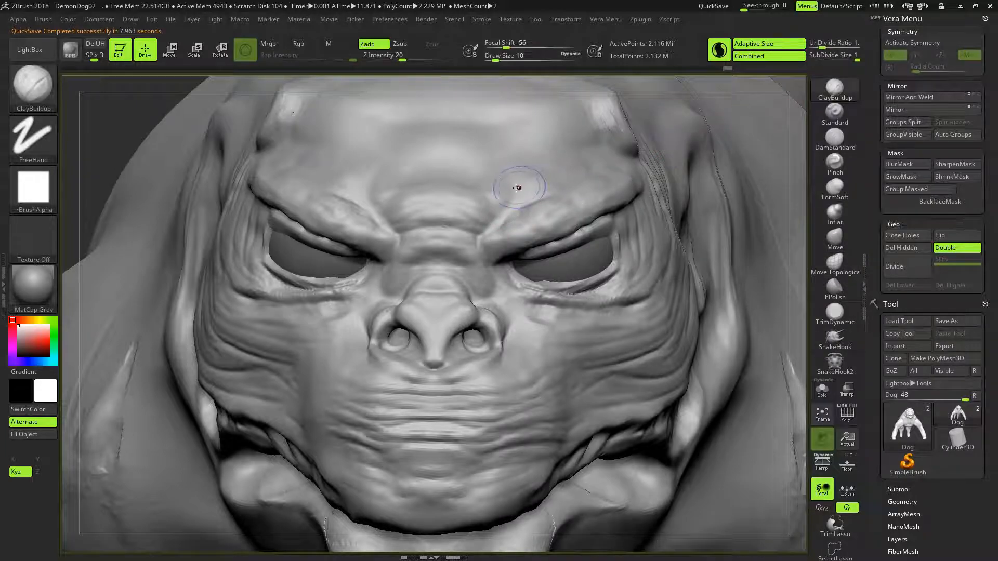
drag(504, 215, 527, 204)
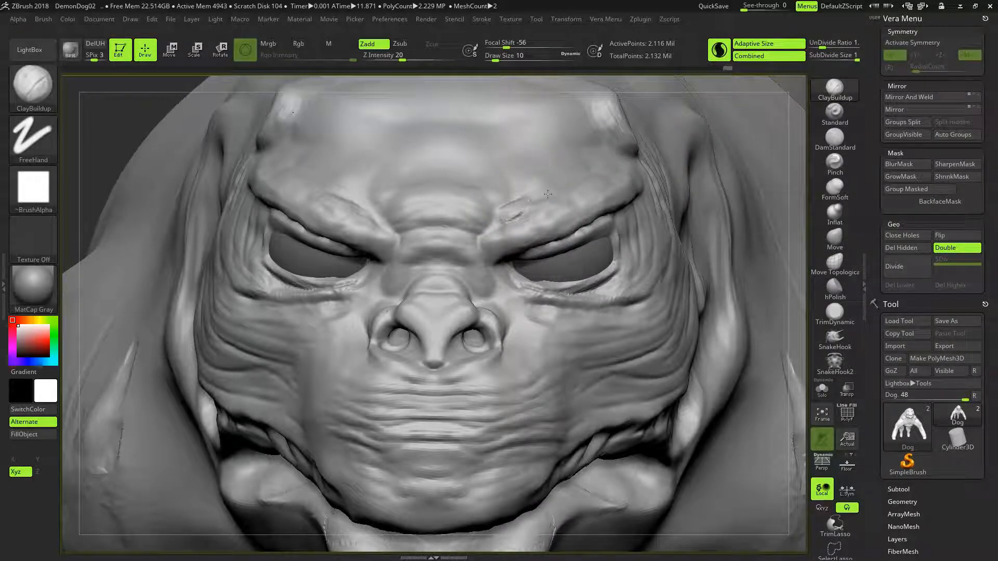
mouse_move(568, 184)
mouse_down()
mouse_move(508, 203)
mouse_move(490, 228)
mouse_move(526, 214)
mouse_up()
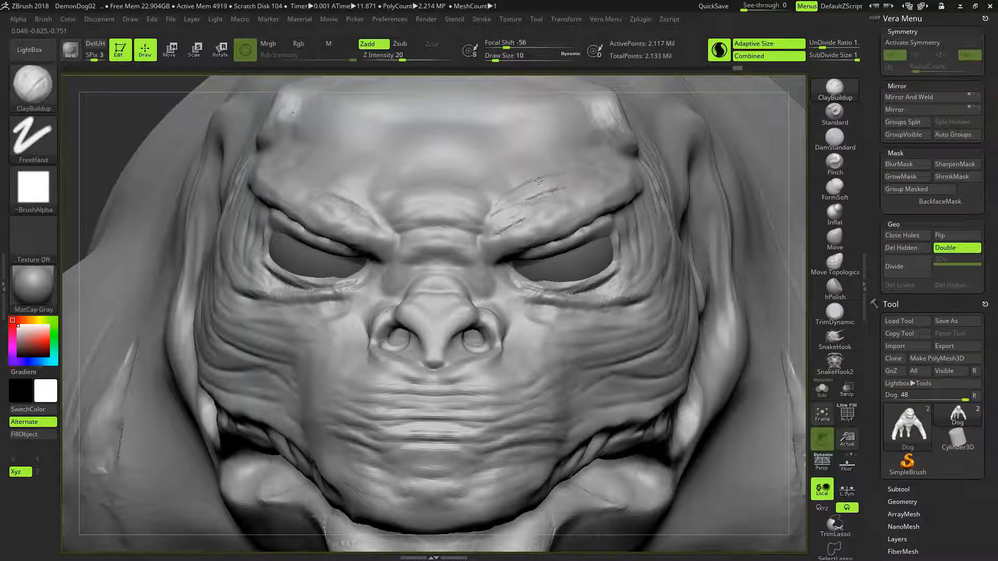
drag(506, 196, 519, 190)
drag(528, 184, 502, 205)
mouse_move(576, 185)
mouse_down()
mouse_move(523, 198)
mouse_move(594, 175)
mouse_move(506, 199)
mouse_move(515, 224)
mouse_move(522, 216)
mouse_up()
shift+drag(582, 182, 539, 203)
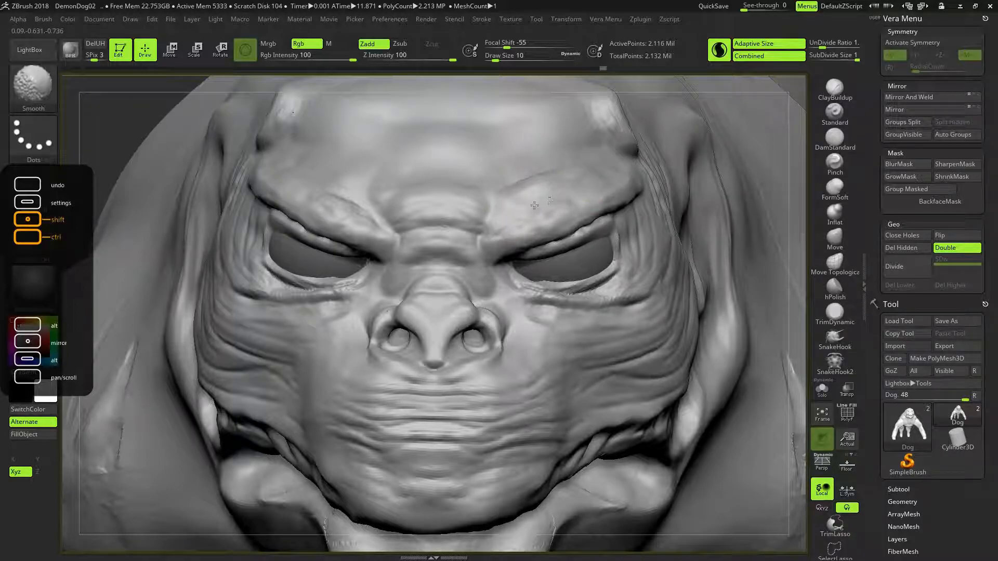
- Save the project with the new brow folds over DemonDog02.ZPR
alt+right_drag(593, 287, 644, 228)
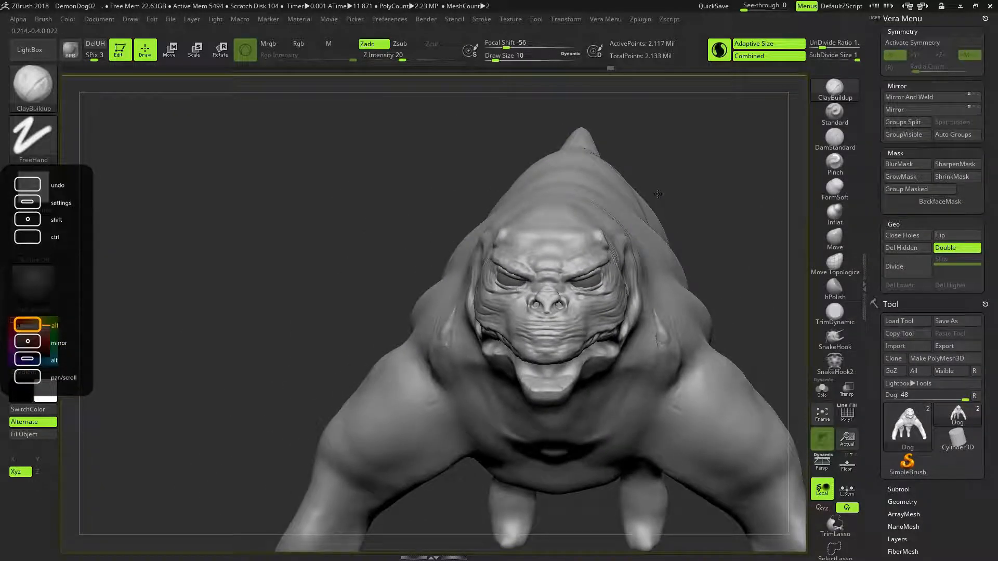
drag(711, 214, 671, 205)
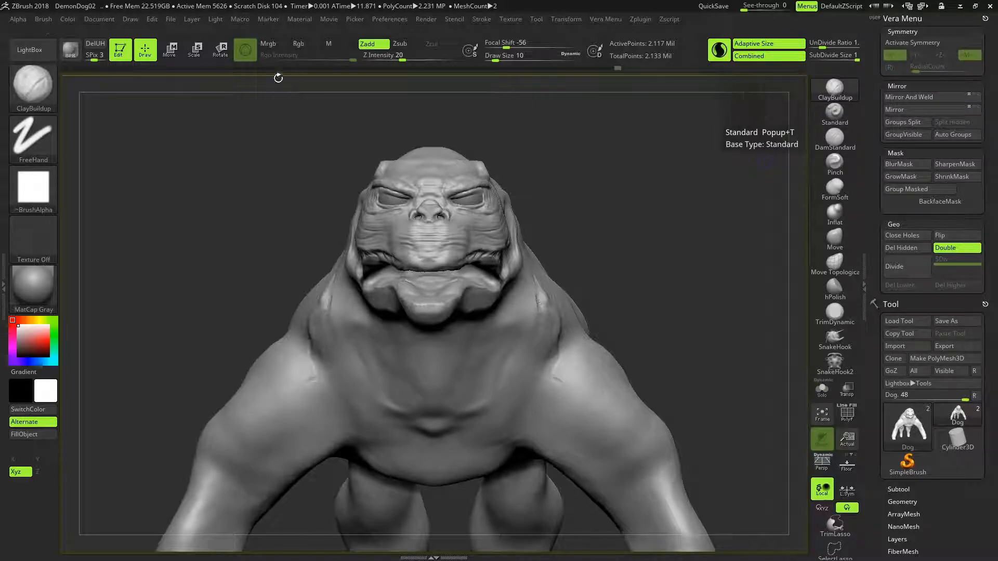
click(167, 19)
click(167, 21)
click(170, 18)
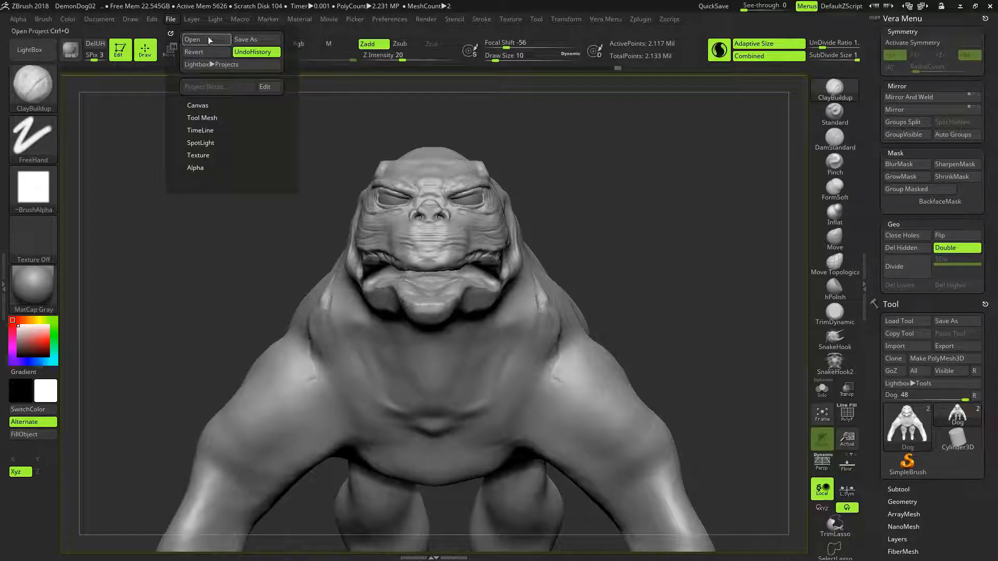
click(244, 39)
click(411, 263)
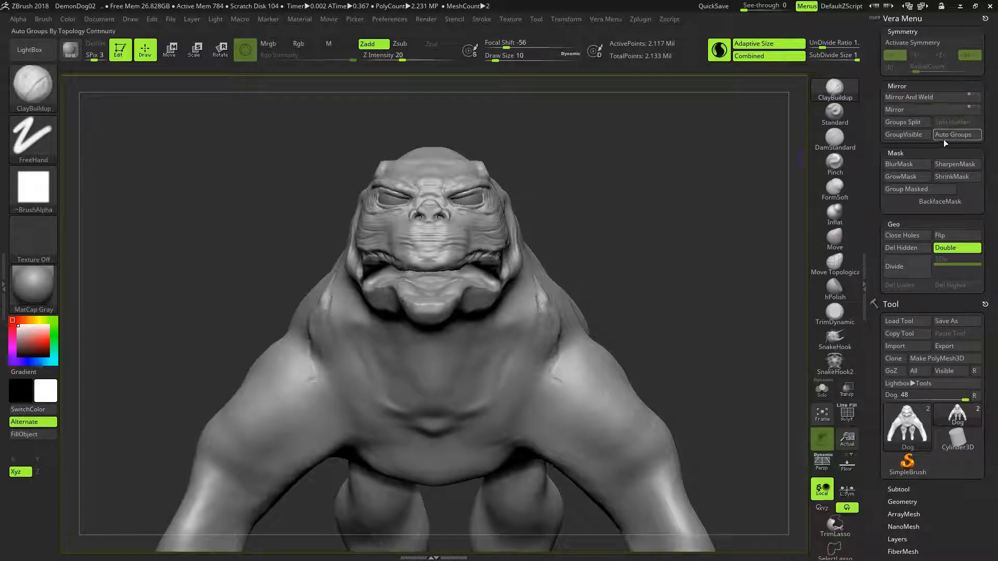
- Mirror and weld the model so both sides match, and activate symmetry on the X axis
click(949, 107)
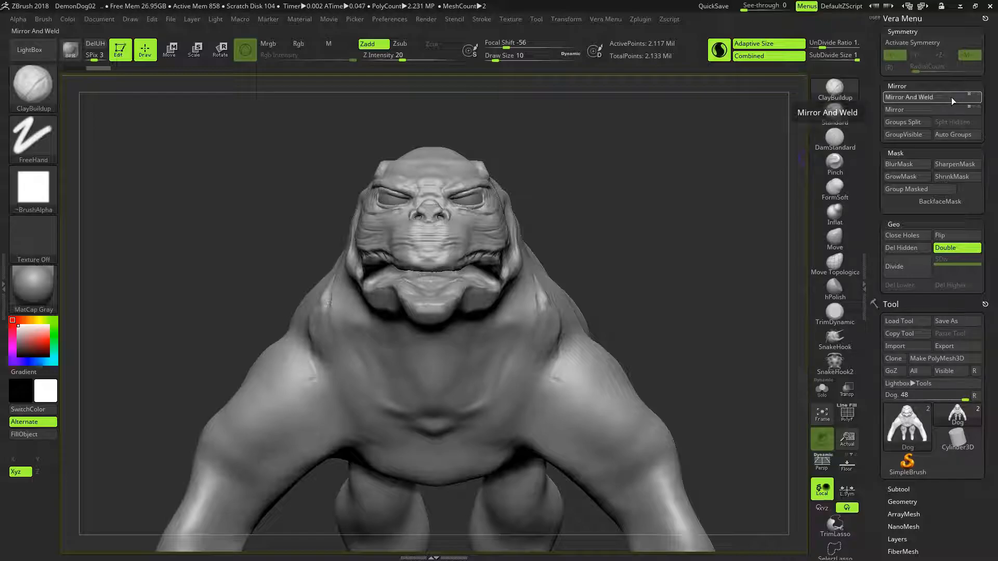
click(950, 98)
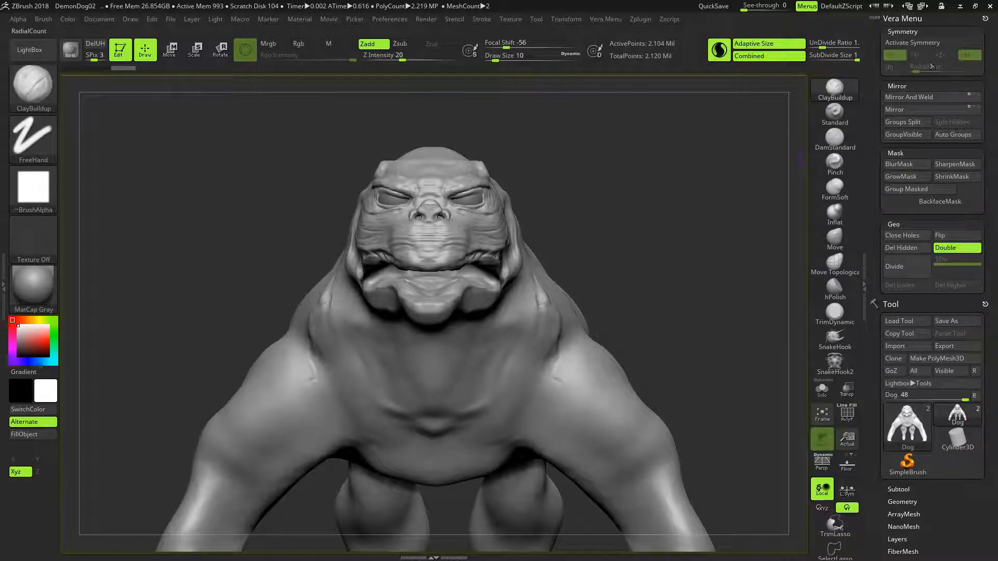
click(934, 45)
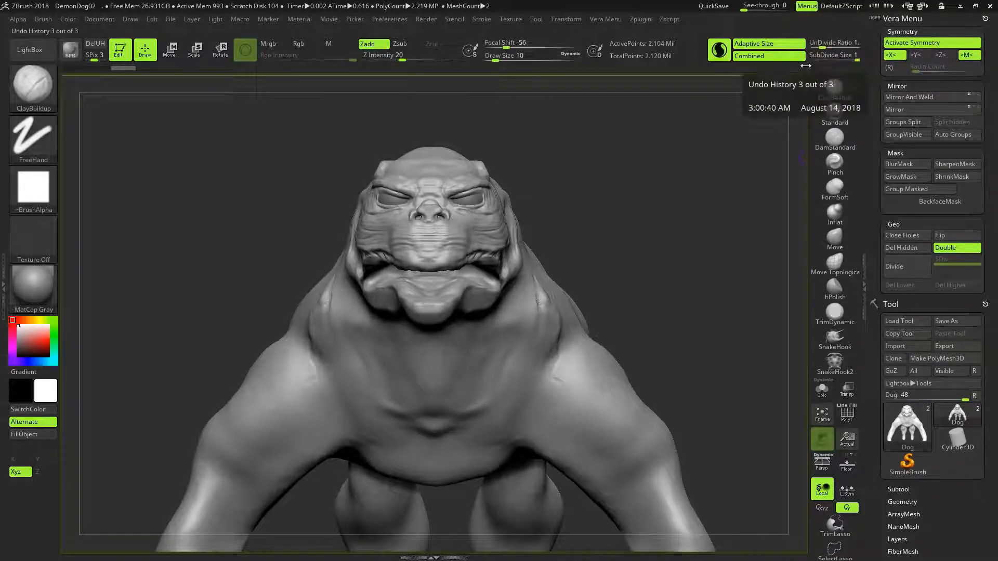
- Save the mirrored model as a ZBrush project, replacing DemonDog02.ZPR
click(173, 19)
click(259, 39)
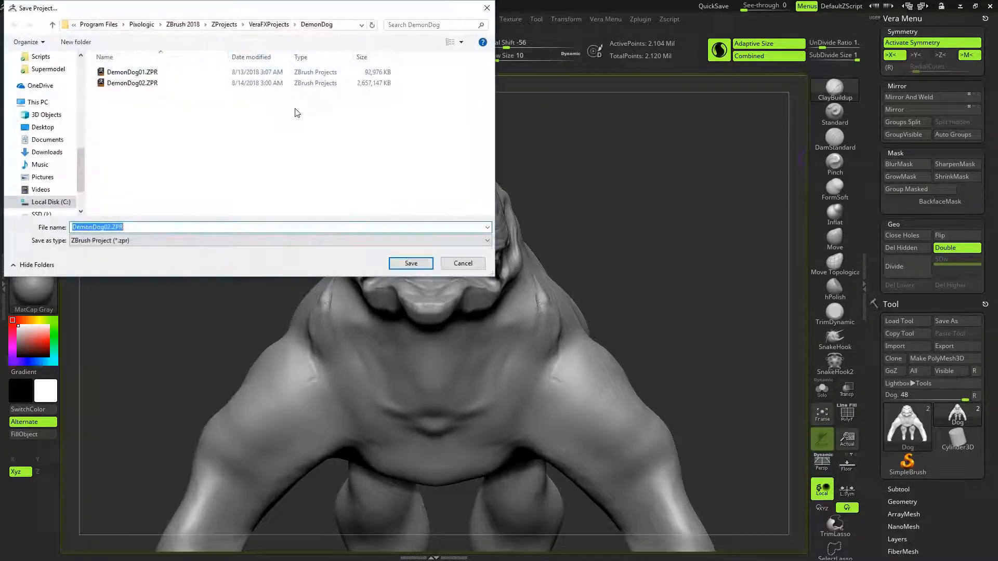
click(408, 263)
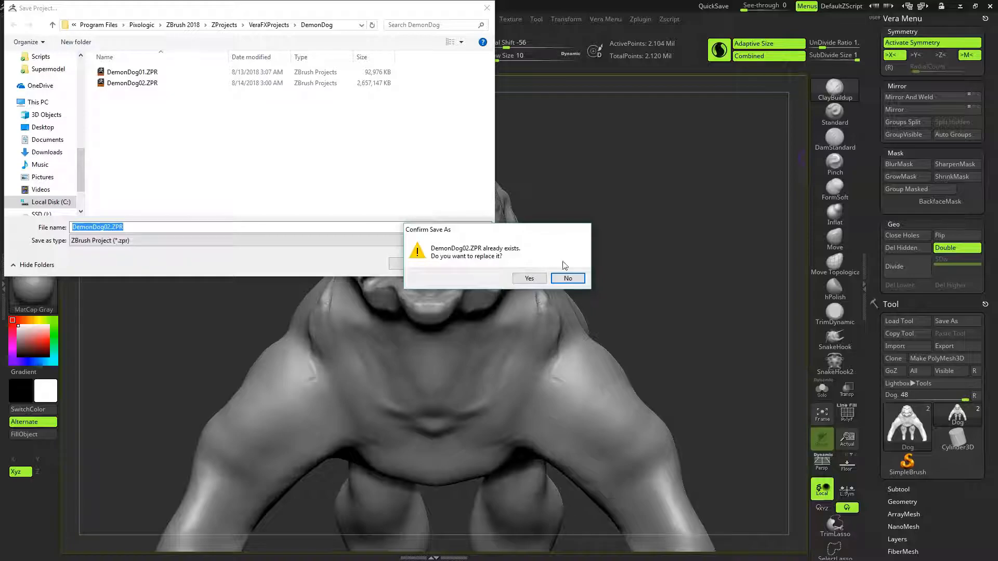
click(529, 278)
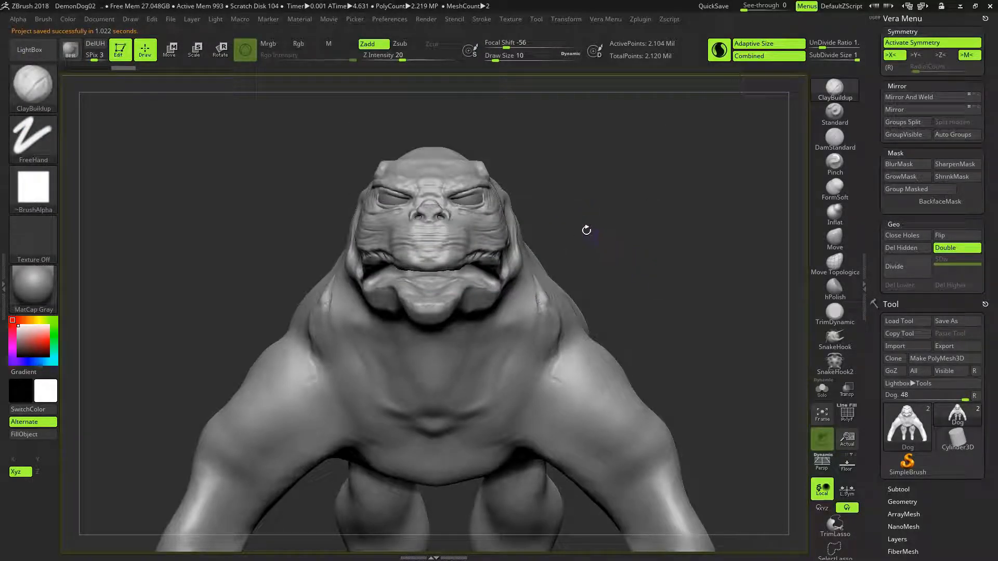
- Smooth the inner brows symmetrically and try a ClayBuildup stroke between the brows, undoing that stroke
mouse_move(622, 260)
mouse_down()
mouse_move(671, 280)
mouse_move(623, 259)
mouse_move(626, 217)
mouse_move(646, 239)
mouse_up()
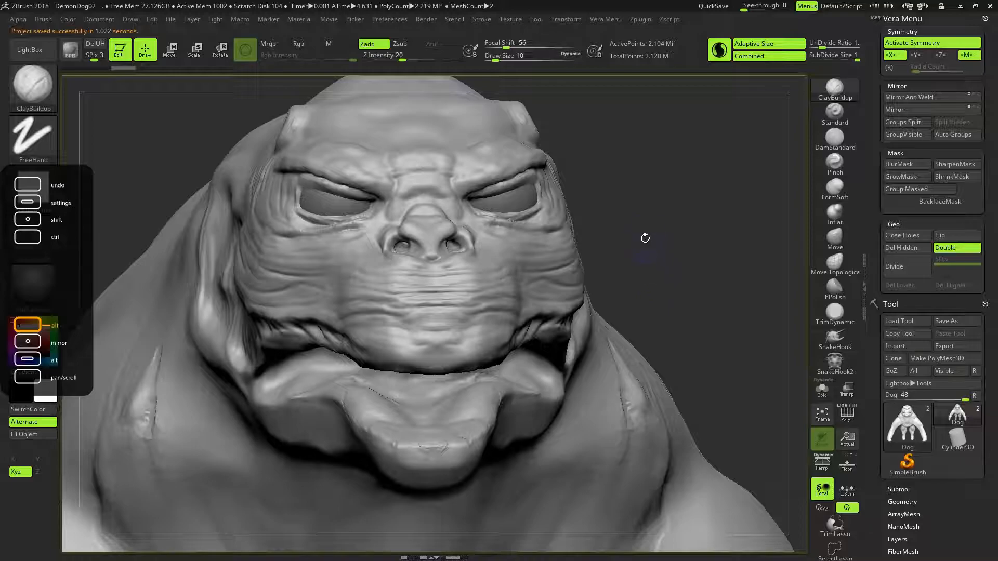
mouse_move(630, 186)
alt+mouse_down()
mouse_move(617, 221)
mouse_move(634, 227)
mouse_move(595, 223)
alt+mouse_up()
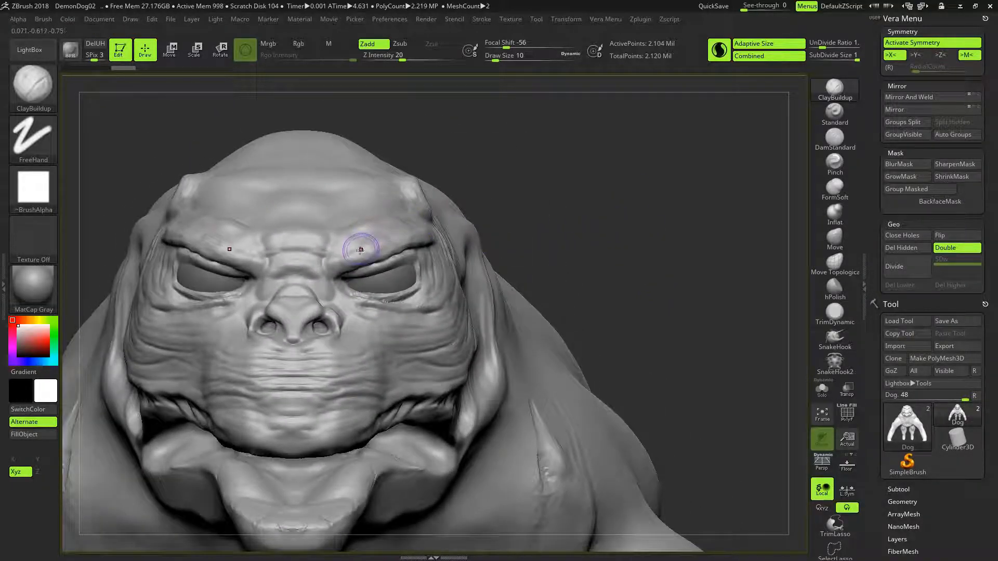
key(shift)
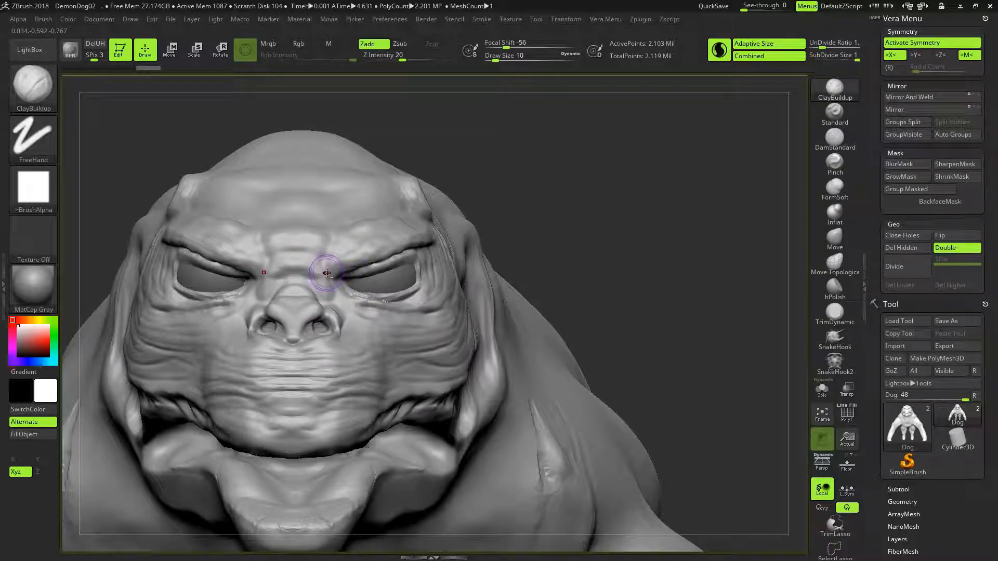
drag(316, 266, 340, 255)
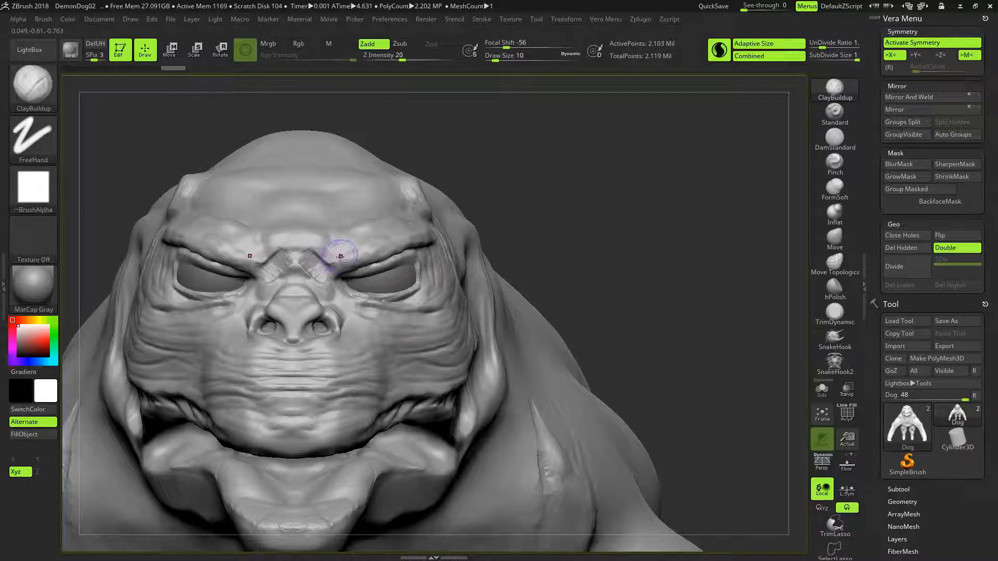
key(ctrl+z)
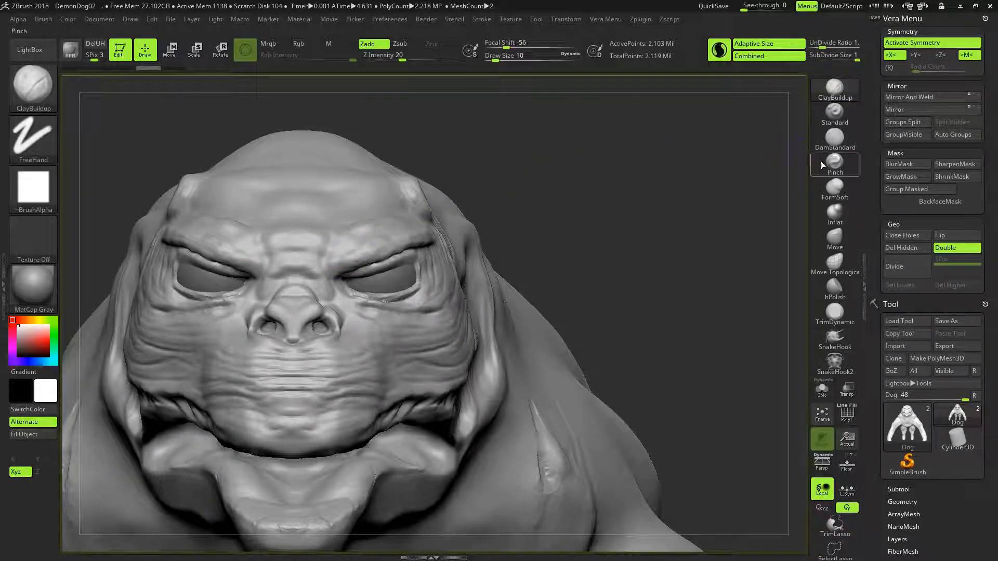
- Carve symmetrical creases between the inner brows and nose bridge with DamStandard at draw size 10 and Z Intensity 17
click(838, 143)
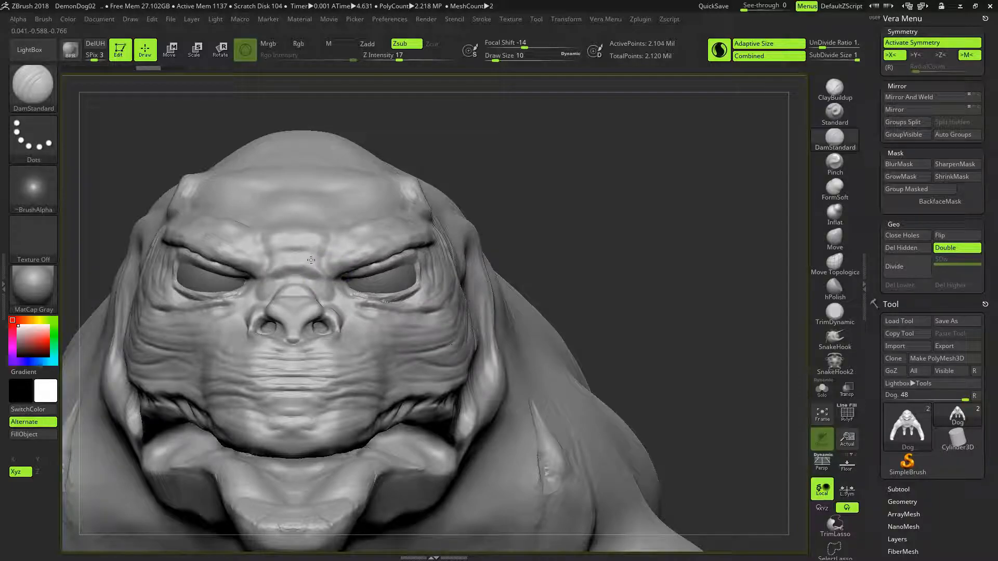
drag(310, 259, 318, 259)
key(ctrl+z)
mouse_move(327, 270)
mouse_down()
mouse_move(307, 262)
mouse_move(305, 274)
mouse_move(328, 266)
mouse_up()
drag(520, 210, 594, 202)
mouse_move(545, 253)
mouse_down()
mouse_move(499, 256)
mouse_move(620, 243)
mouse_move(578, 225)
mouse_move(633, 285)
mouse_move(627, 252)
mouse_up()
drag(660, 217, 549, 250)
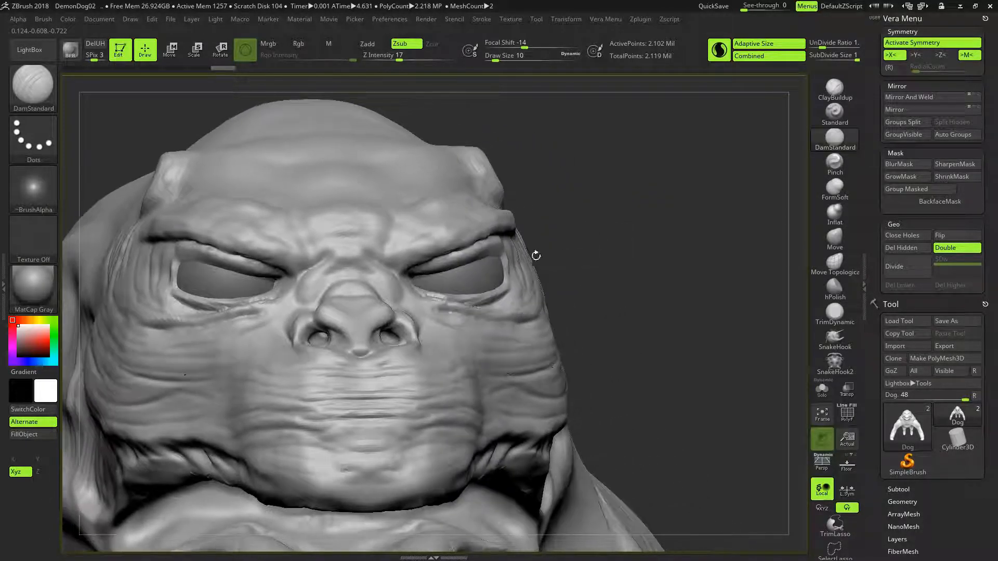
- Build up the nostril rims symmetrically with ClayBuildup at draw size 4 with the brush alpha turned off
click(834, 92)
drag(602, 182, 568, 225)
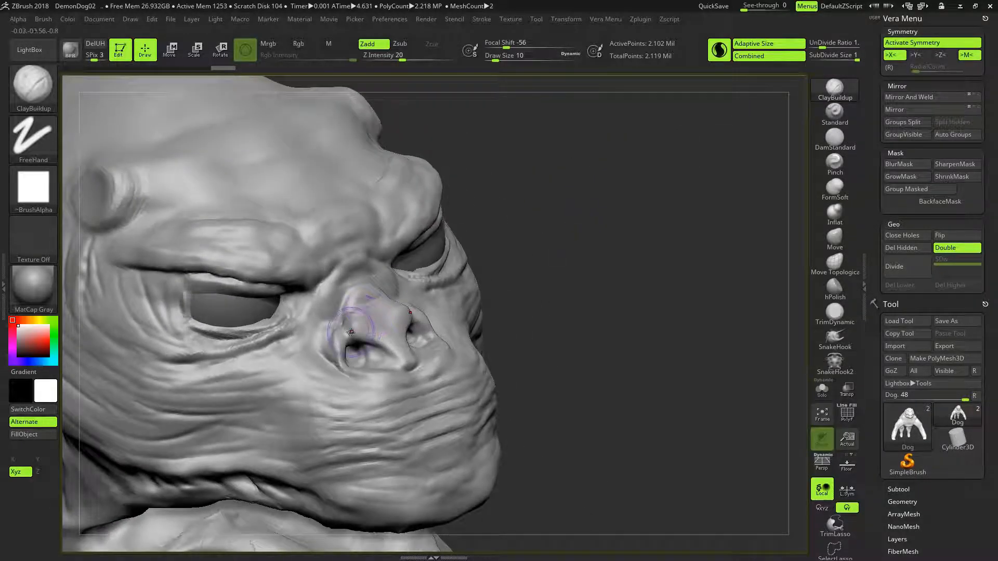
drag(344, 325, 343, 323)
key(bracketleft)
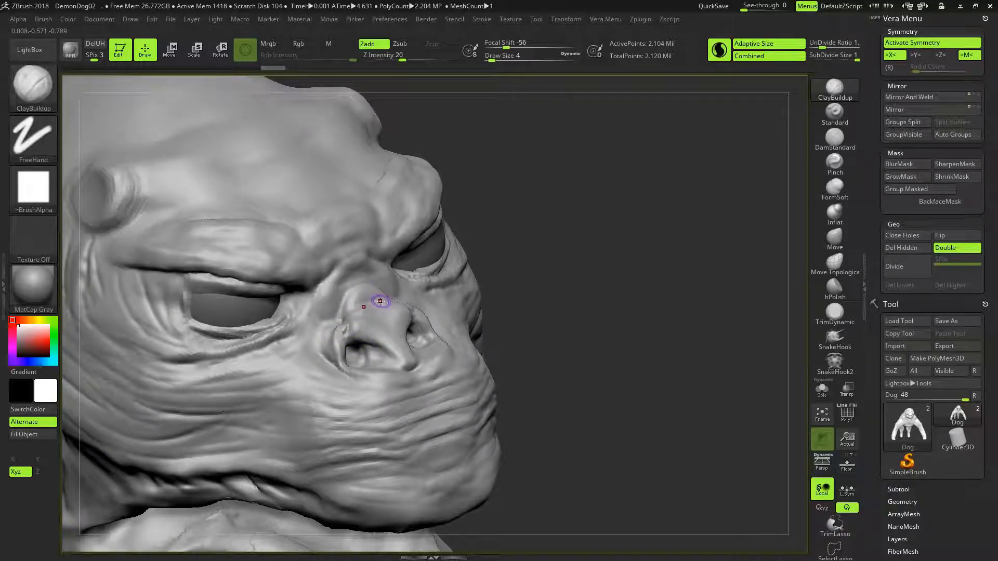
key(ctrl+z)
click(36, 190)
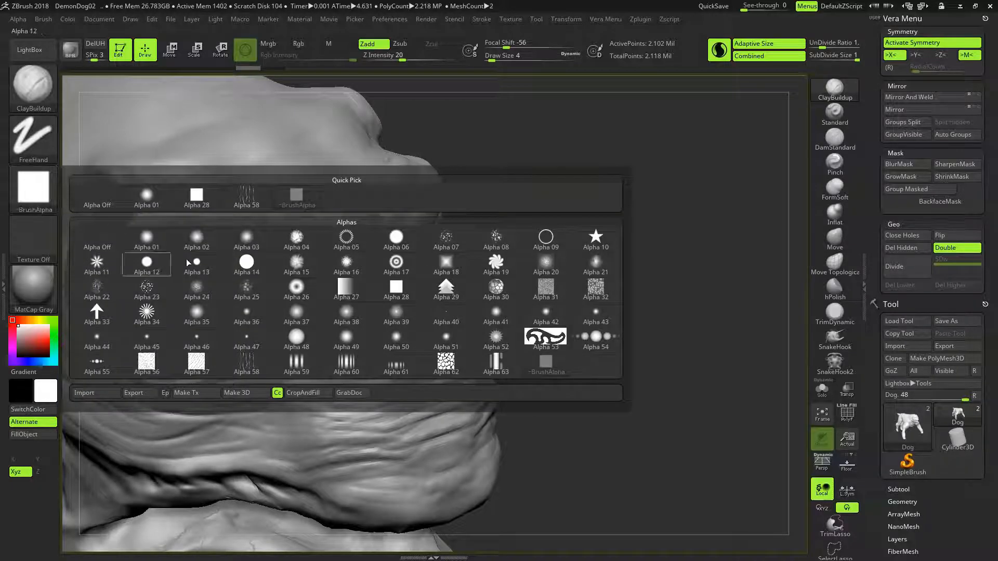
click(94, 204)
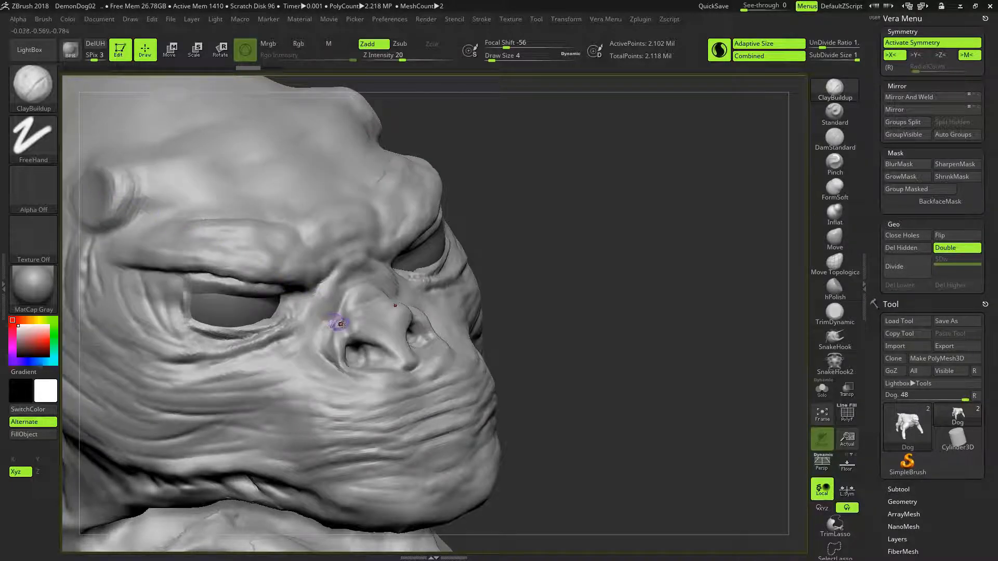
mouse_move(345, 319)
mouse_down()
mouse_move(337, 332)
mouse_move(363, 326)
mouse_move(359, 318)
mouse_up()
key(ctrl+shift)
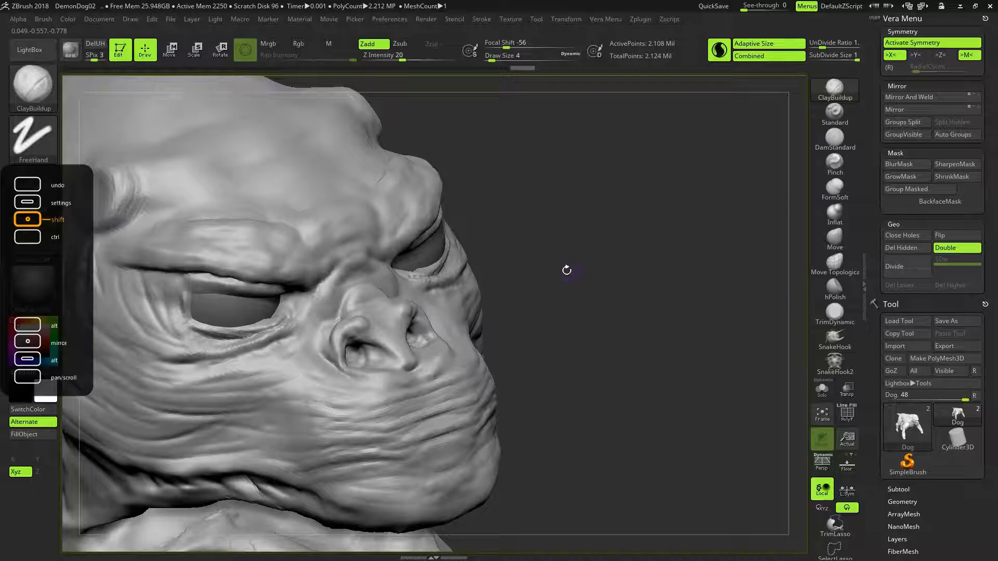
- Smooth and build up the upper nose and nostrils at draw size 8, and adjust the nose bridge with the Move brush
key(])
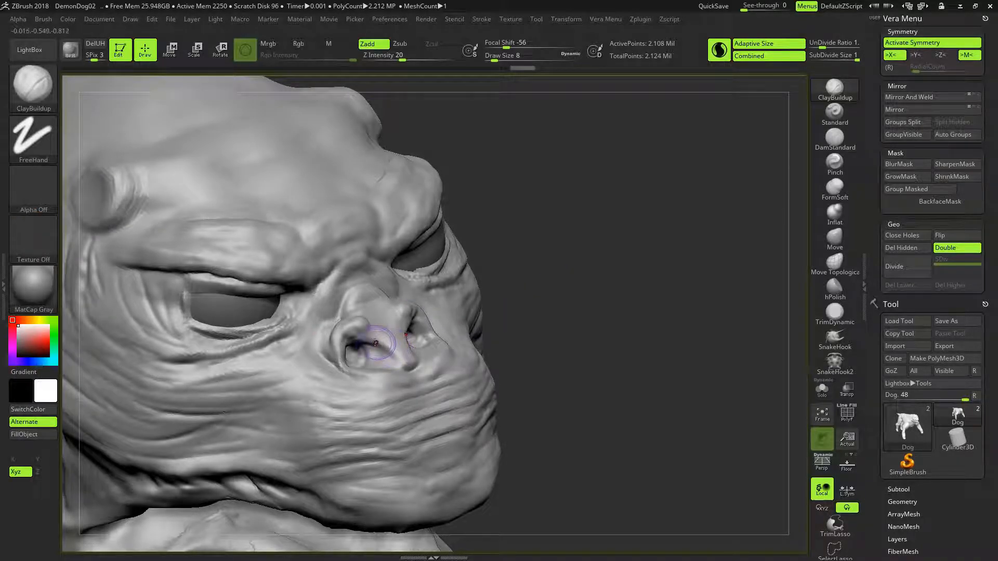
key(shift)
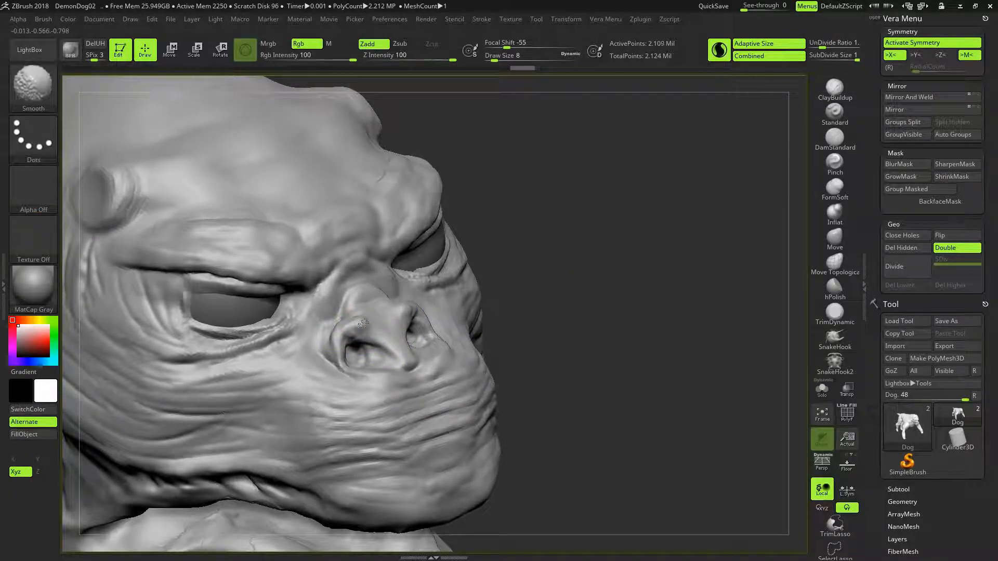
shift+drag(376, 316, 379, 314)
mouse_move(591, 275)
mouse_down()
mouse_move(473, 278)
mouse_move(468, 257)
mouse_move(561, 263)
mouse_up()
mouse_move(383, 321)
mouse_down()
mouse_move(368, 319)
mouse_move(391, 315)
mouse_up()
mouse_move(627, 262)
mouse_down()
mouse_move(638, 243)
mouse_move(556, 245)
mouse_move(548, 260)
mouse_up()
mouse_move(408, 328)
shift+mouse_down()
mouse_move(386, 321)
mouse_move(397, 322)
shift+mouse_up()
mouse_move(640, 264)
mouse_down()
mouse_move(673, 236)
mouse_move(672, 247)
mouse_up()
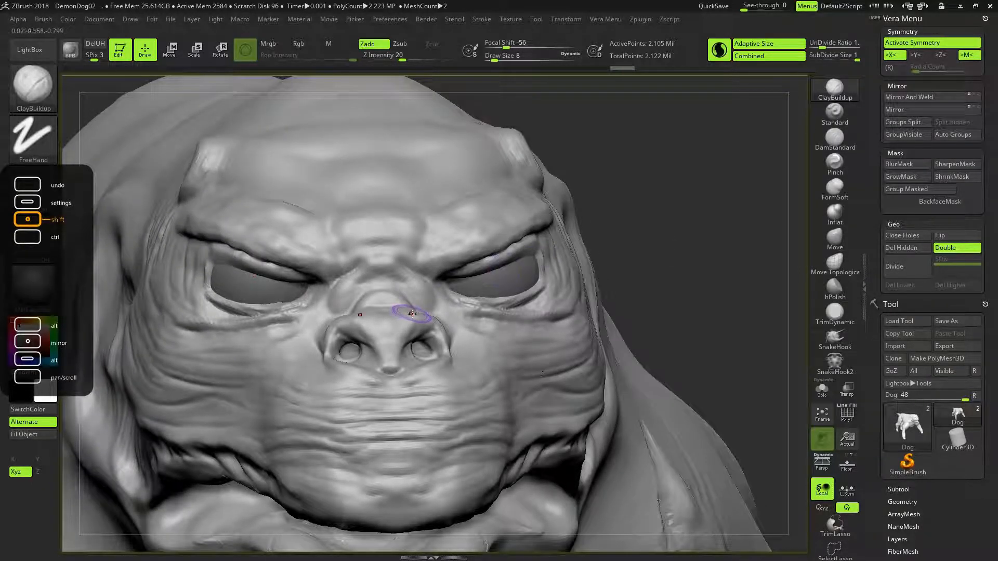
click(826, 241)
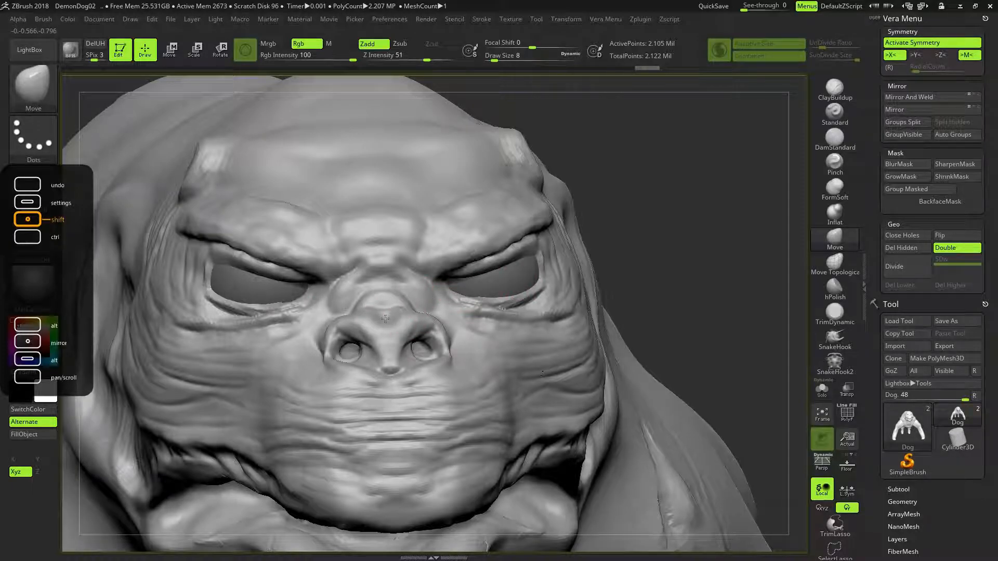
drag(700, 214, 458, 166)
- Save the refined nose sculpt as a ZBrush project, replacing DemonDog02.ZPR
click(172, 19)
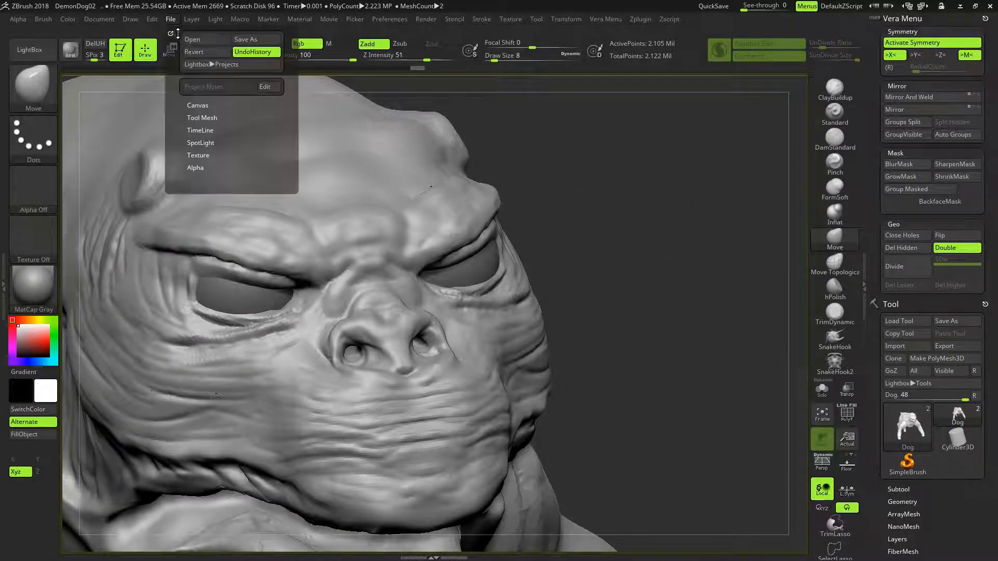
click(249, 41)
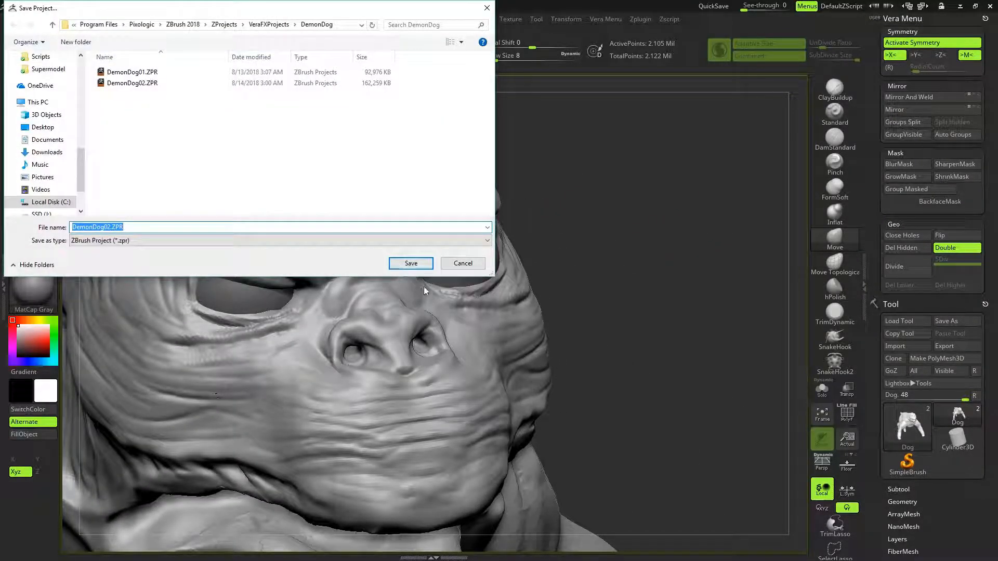
click(410, 263)
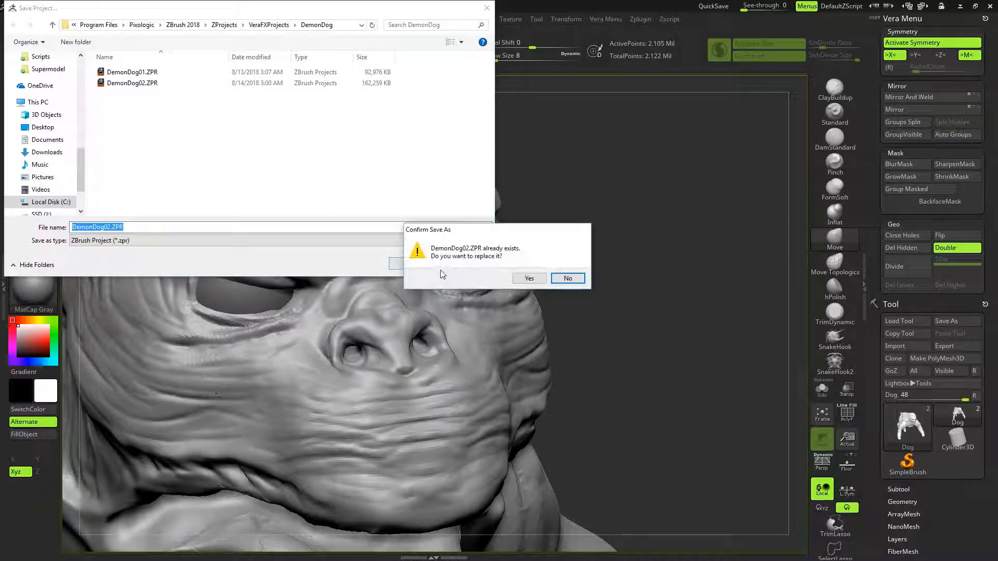
click(529, 278)
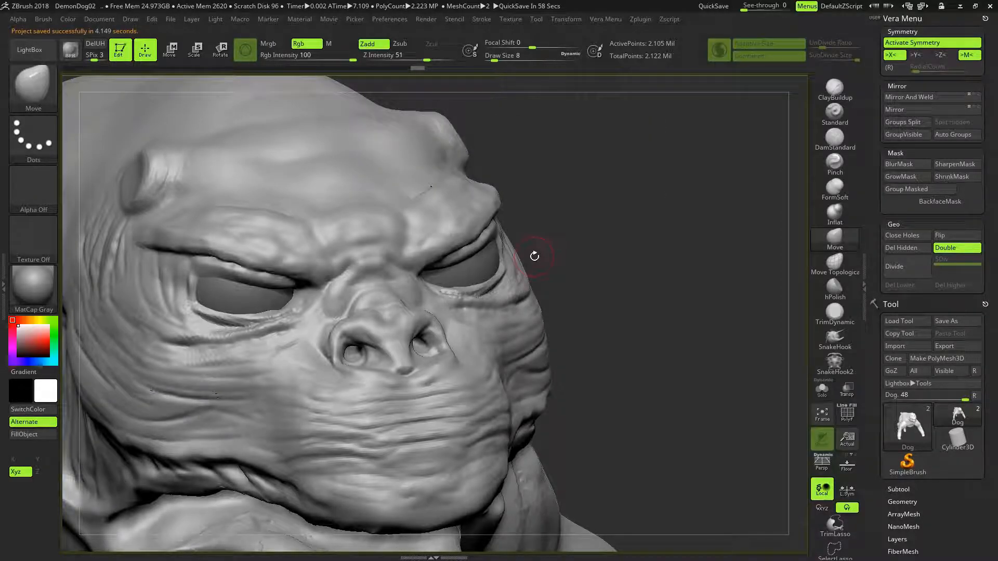
- Try reshaping the brow and eye area with Move Topological at draw size 34, and undo the adjustment
mouse_move(586, 279)
mouse_down()
mouse_move(566, 275)
mouse_move(592, 266)
mouse_up()
drag(560, 299, 503, 276)
mouse_move(589, 326)
mouse_down()
mouse_move(564, 299)
mouse_move(506, 304)
mouse_move(589, 321)
mouse_move(572, 326)
mouse_move(580, 335)
mouse_move(530, 321)
mouse_move(542, 355)
mouse_move(540, 275)
mouse_move(497, 277)
mouse_move(553, 306)
mouse_move(546, 273)
mouse_up()
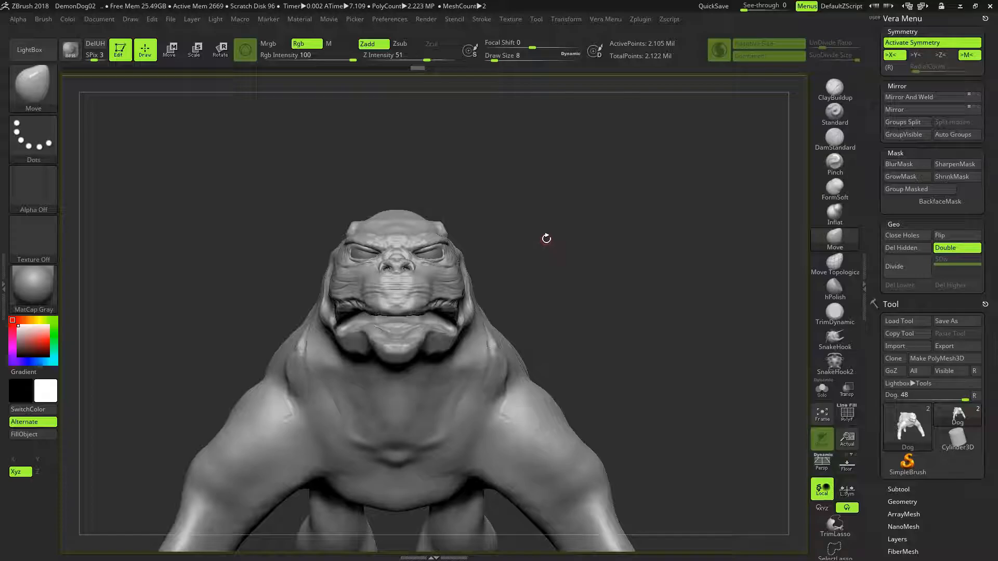
alt+drag(547, 244, 624, 214)
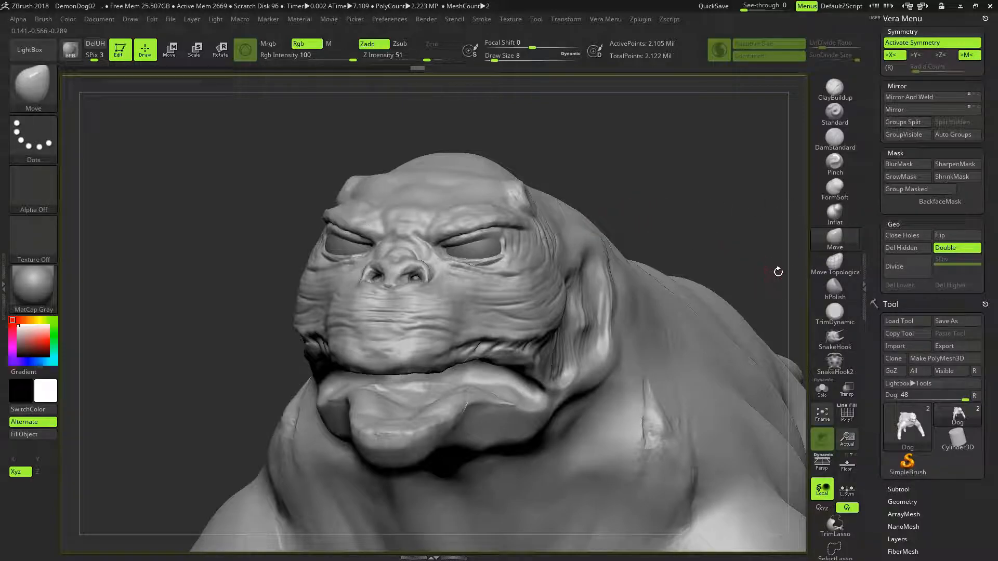
click(835, 264)
key(bracketright)
key(bracketright)
drag(491, 231, 489, 239)
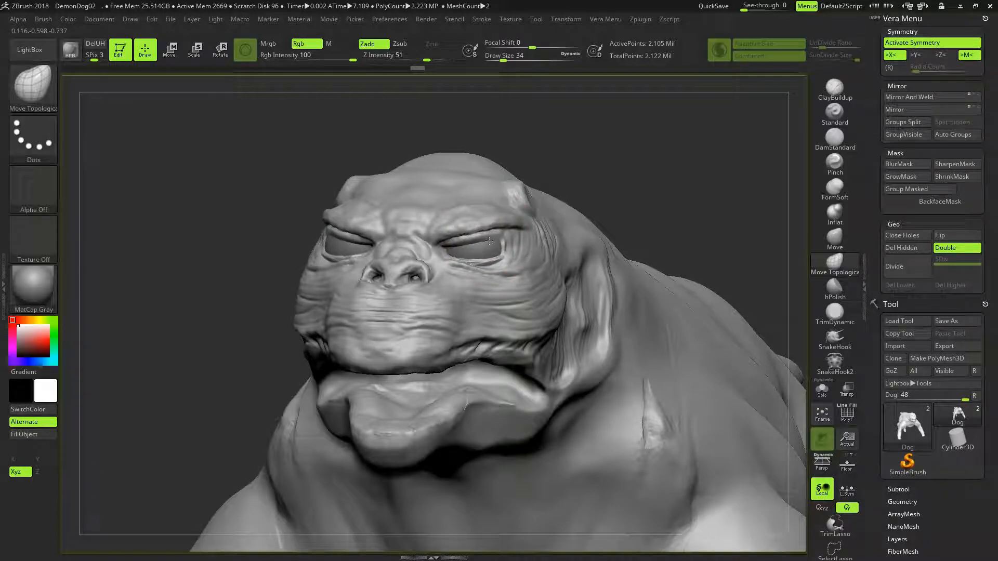
mouse_move(619, 171)
mouse_down()
mouse_move(647, 166)
mouse_move(637, 174)
mouse_up()
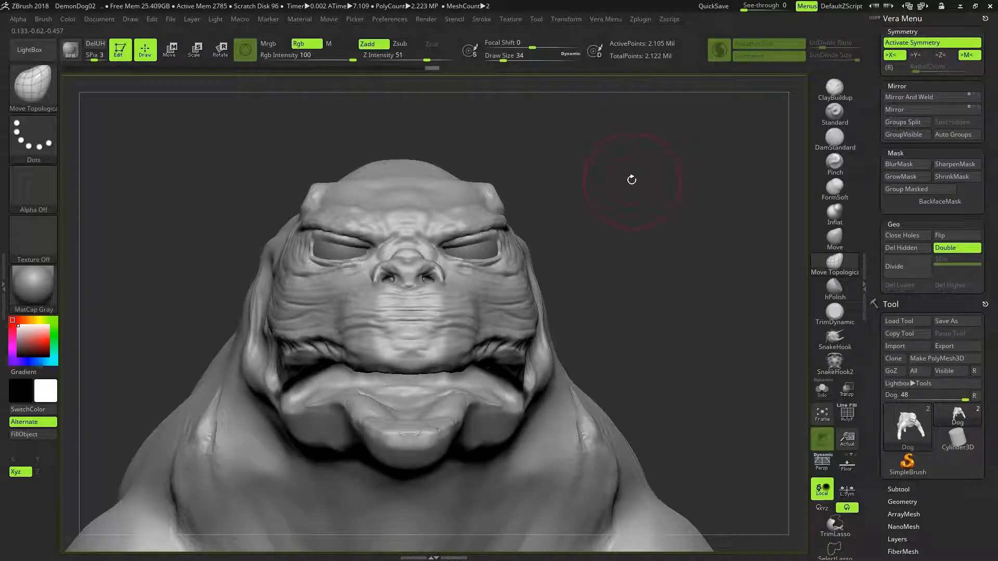
drag(432, 67, 422, 67)
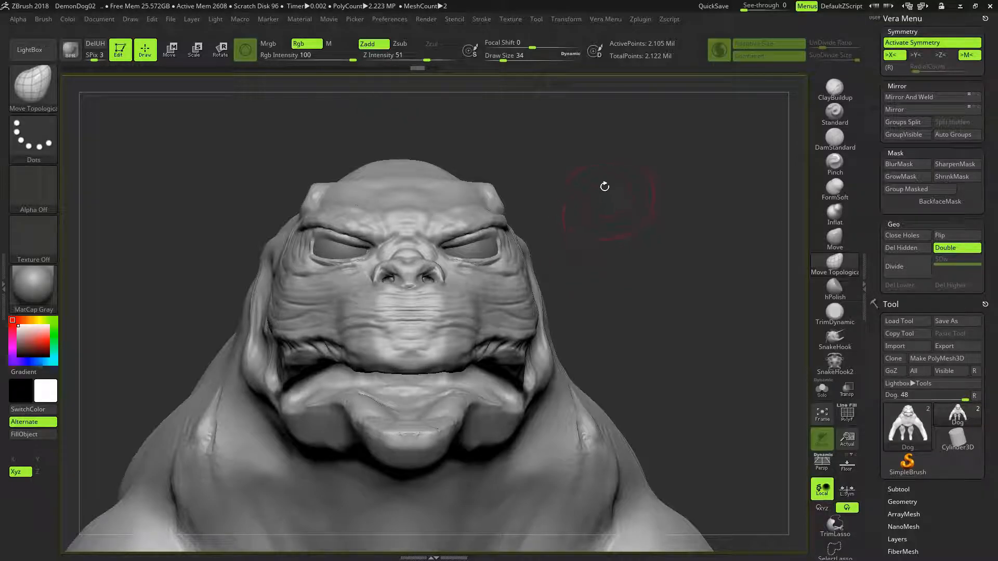
- Examine the head and open jaw from several angles and compare them with the reference photo UZPqlXJ.jpg
mouse_move(625, 199)
mouse_down()
mouse_move(696, 204)
mouse_move(625, 207)
mouse_move(694, 211)
mouse_move(625, 209)
mouse_move(676, 203)
mouse_up()
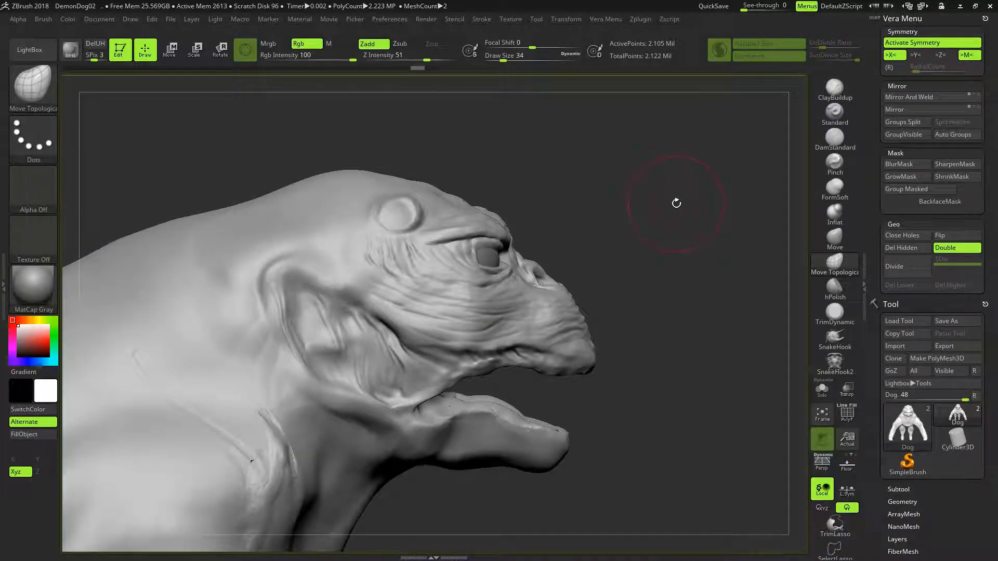
mouse_move(591, 278)
mouse_down()
mouse_move(597, 297)
mouse_move(621, 312)
mouse_move(642, 323)
mouse_move(647, 314)
mouse_move(607, 296)
mouse_move(656, 316)
mouse_move(619, 282)
mouse_move(591, 291)
mouse_move(622, 287)
mouse_move(628, 299)
mouse_move(632, 281)
mouse_move(616, 280)
mouse_move(634, 318)
mouse_move(637, 268)
mouse_move(623, 258)
mouse_move(633, 254)
mouse_move(575, 308)
mouse_up()
mouse_move(534, 187)
alt+mouse_down()
mouse_move(584, 243)
mouse_move(609, 255)
mouse_move(597, 263)
mouse_move(602, 240)
alt+mouse_up()
mouse_move(590, 196)
mouse_down()
mouse_move(590, 207)
mouse_move(632, 211)
mouse_move(665, 190)
mouse_up()
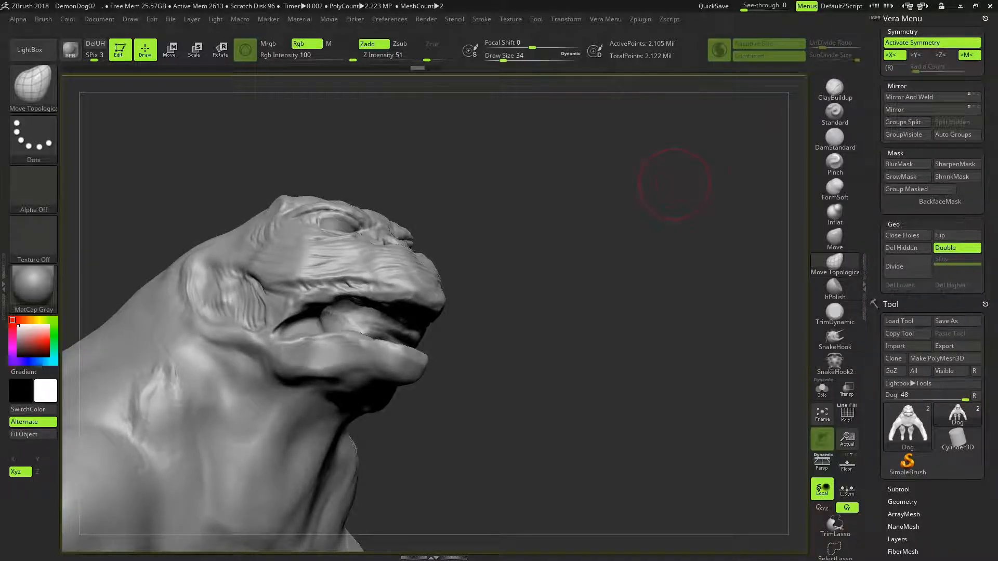
drag(997, 230, 700, 176)
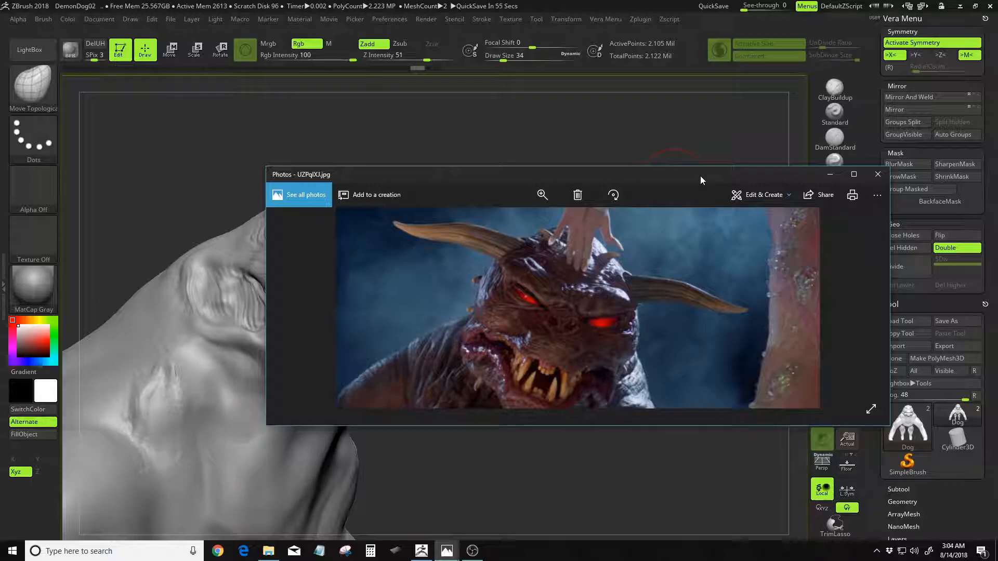
drag(700, 176, 997, 203)
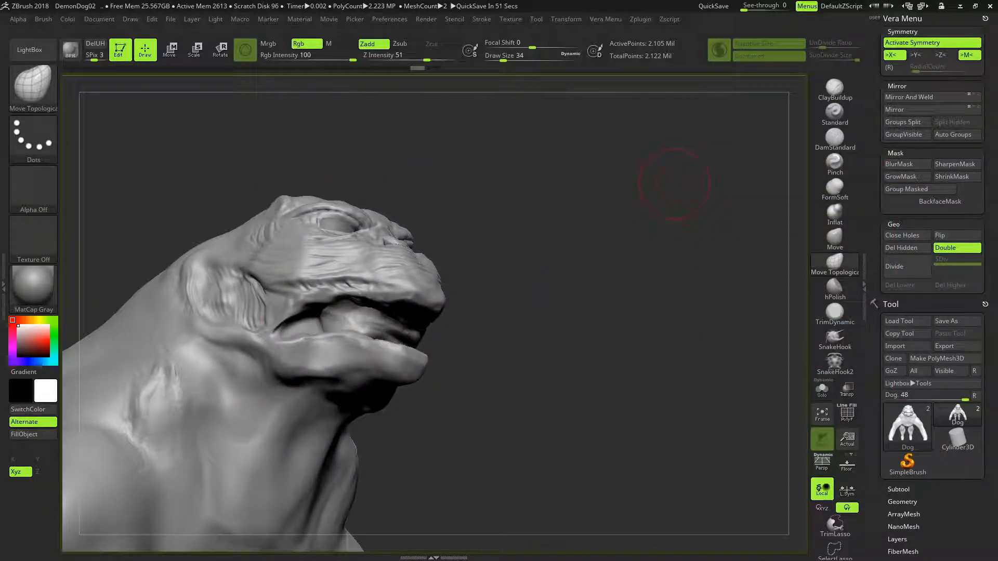
mouse_move(997, 47)
mouse_down()
mouse_move(740, 46)
mouse_move(997, 66)
mouse_move(997, 81)
mouse_move(961, 74)
mouse_up()
click(995, 74)
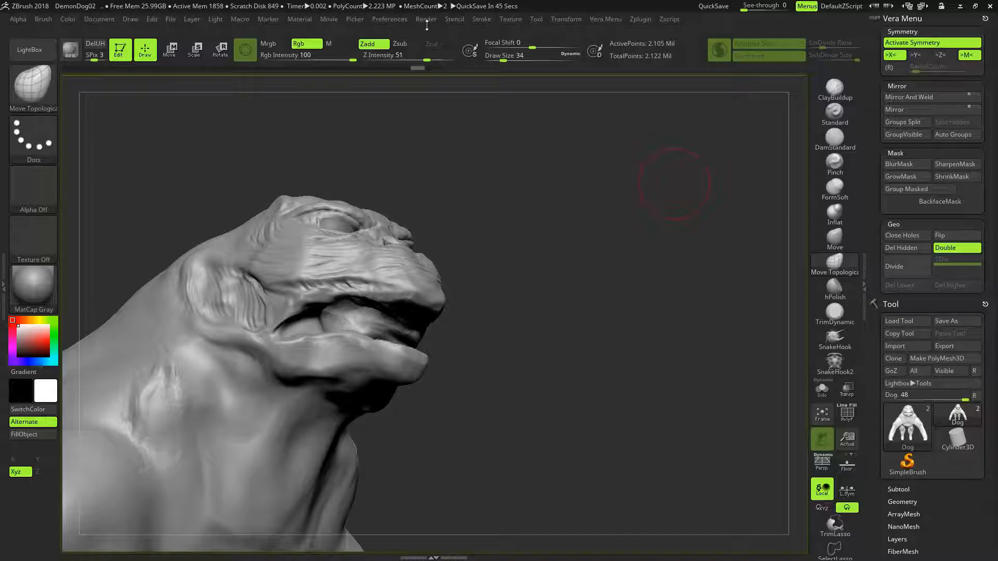